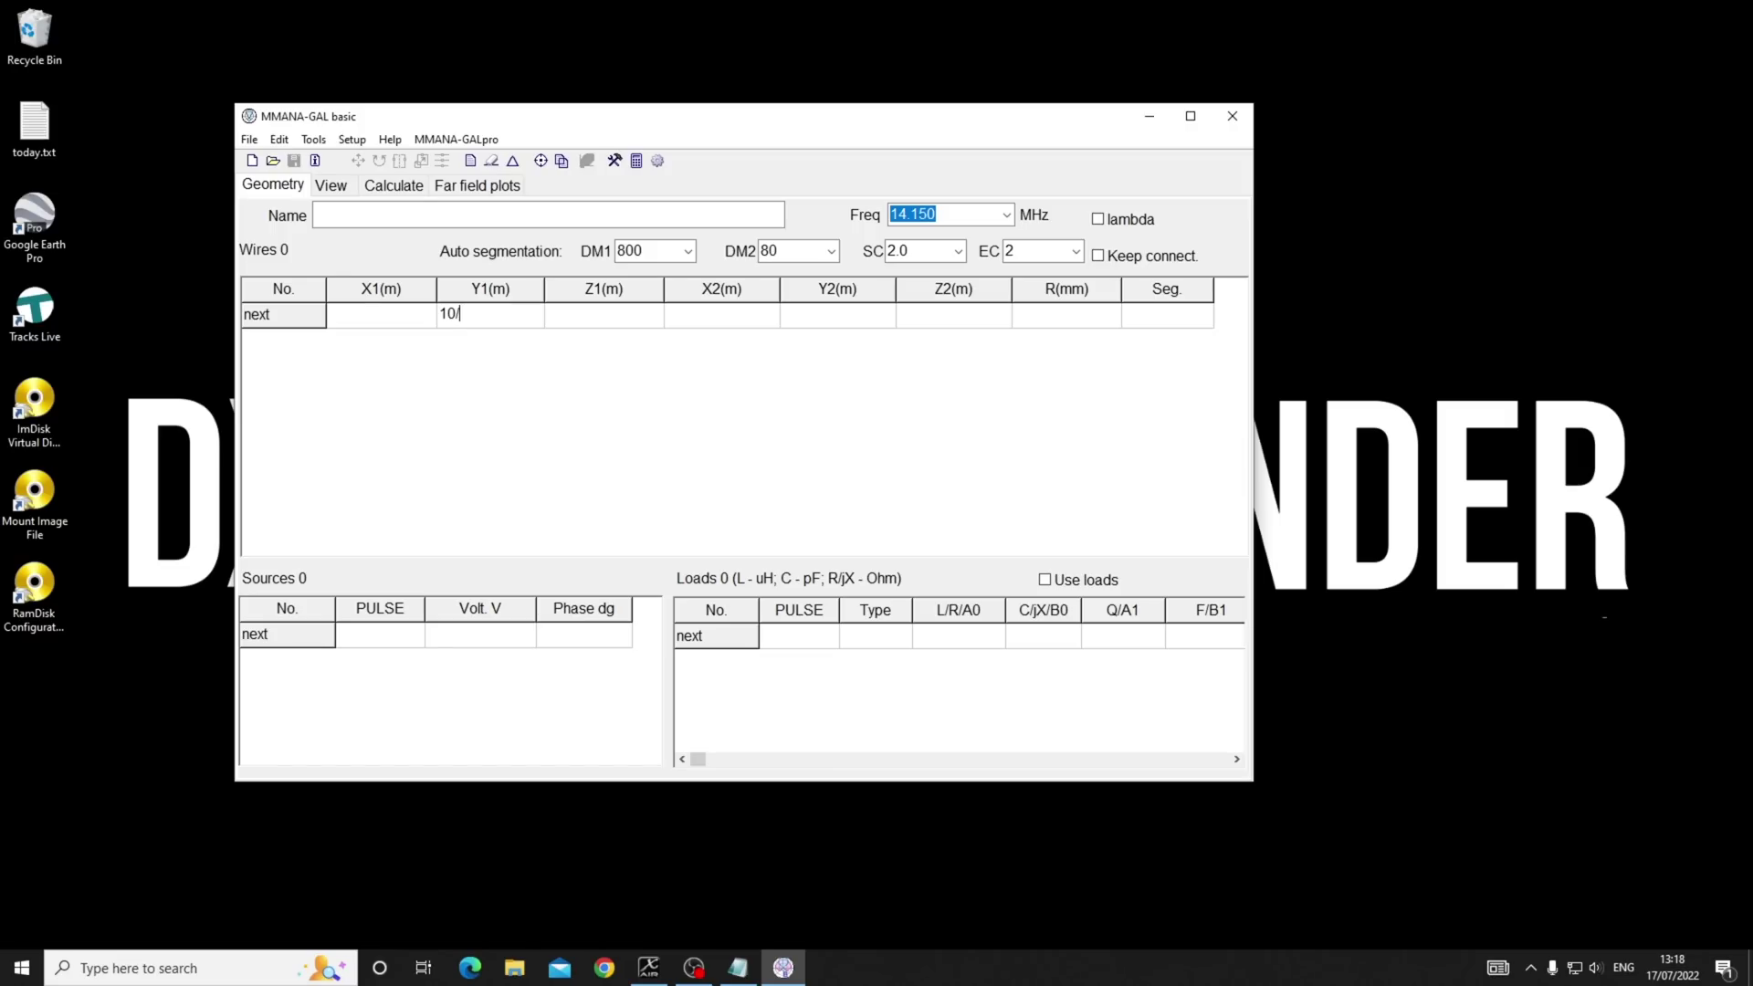
Set the wire to span Y 10.2 to -10.2 m and check the dipole in 3-D.
{"action": "key", "text": "Return"}
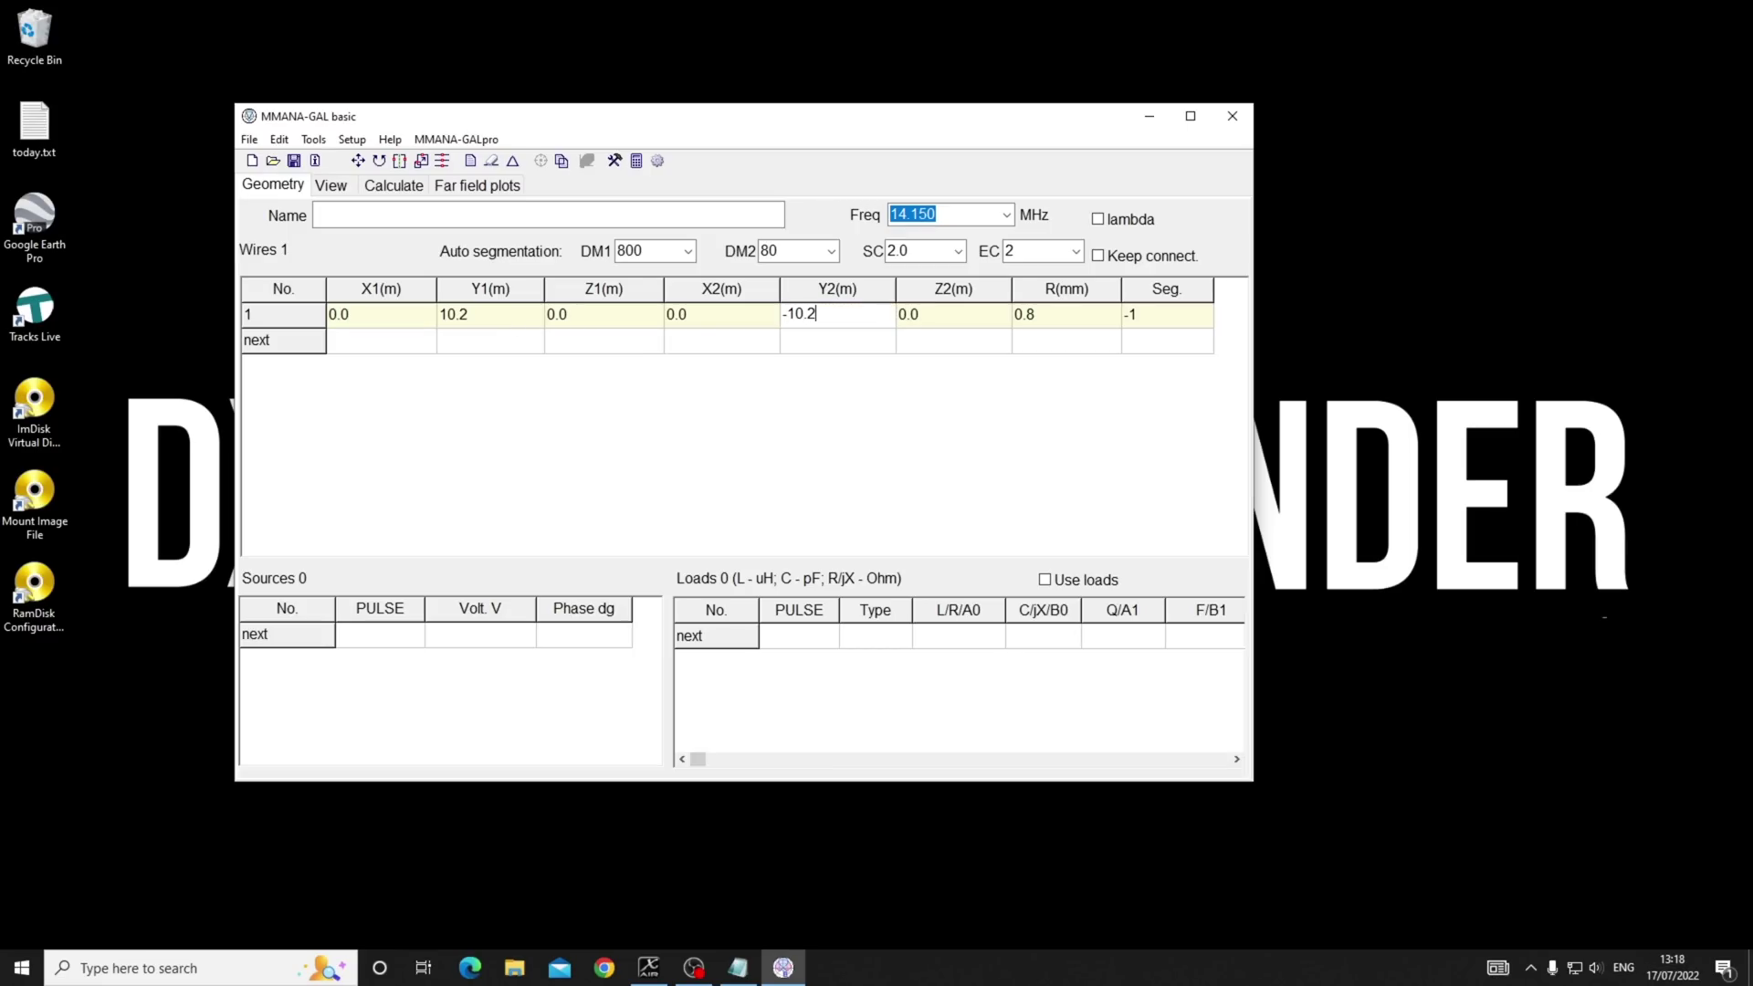
{"action": "left_click", "coordinate": [330, 185]}
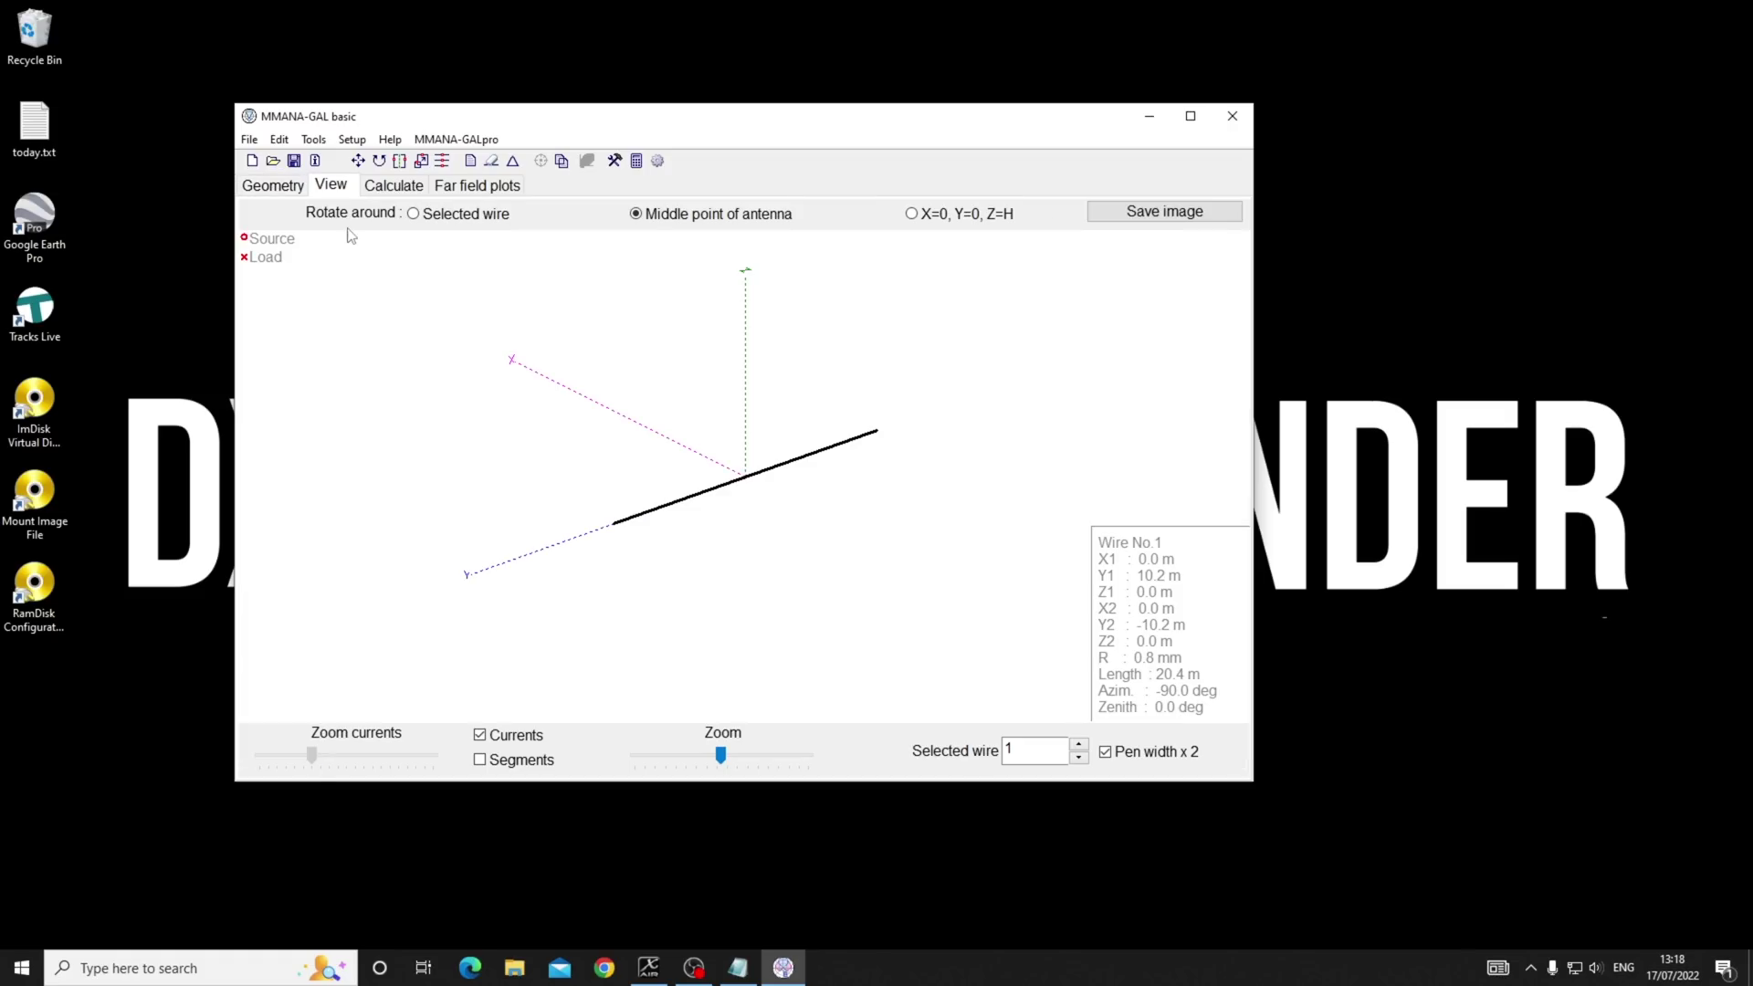
{"action": "left_click_drag", "start_coordinate": [525, 394], "coordinate": [597, 382]}
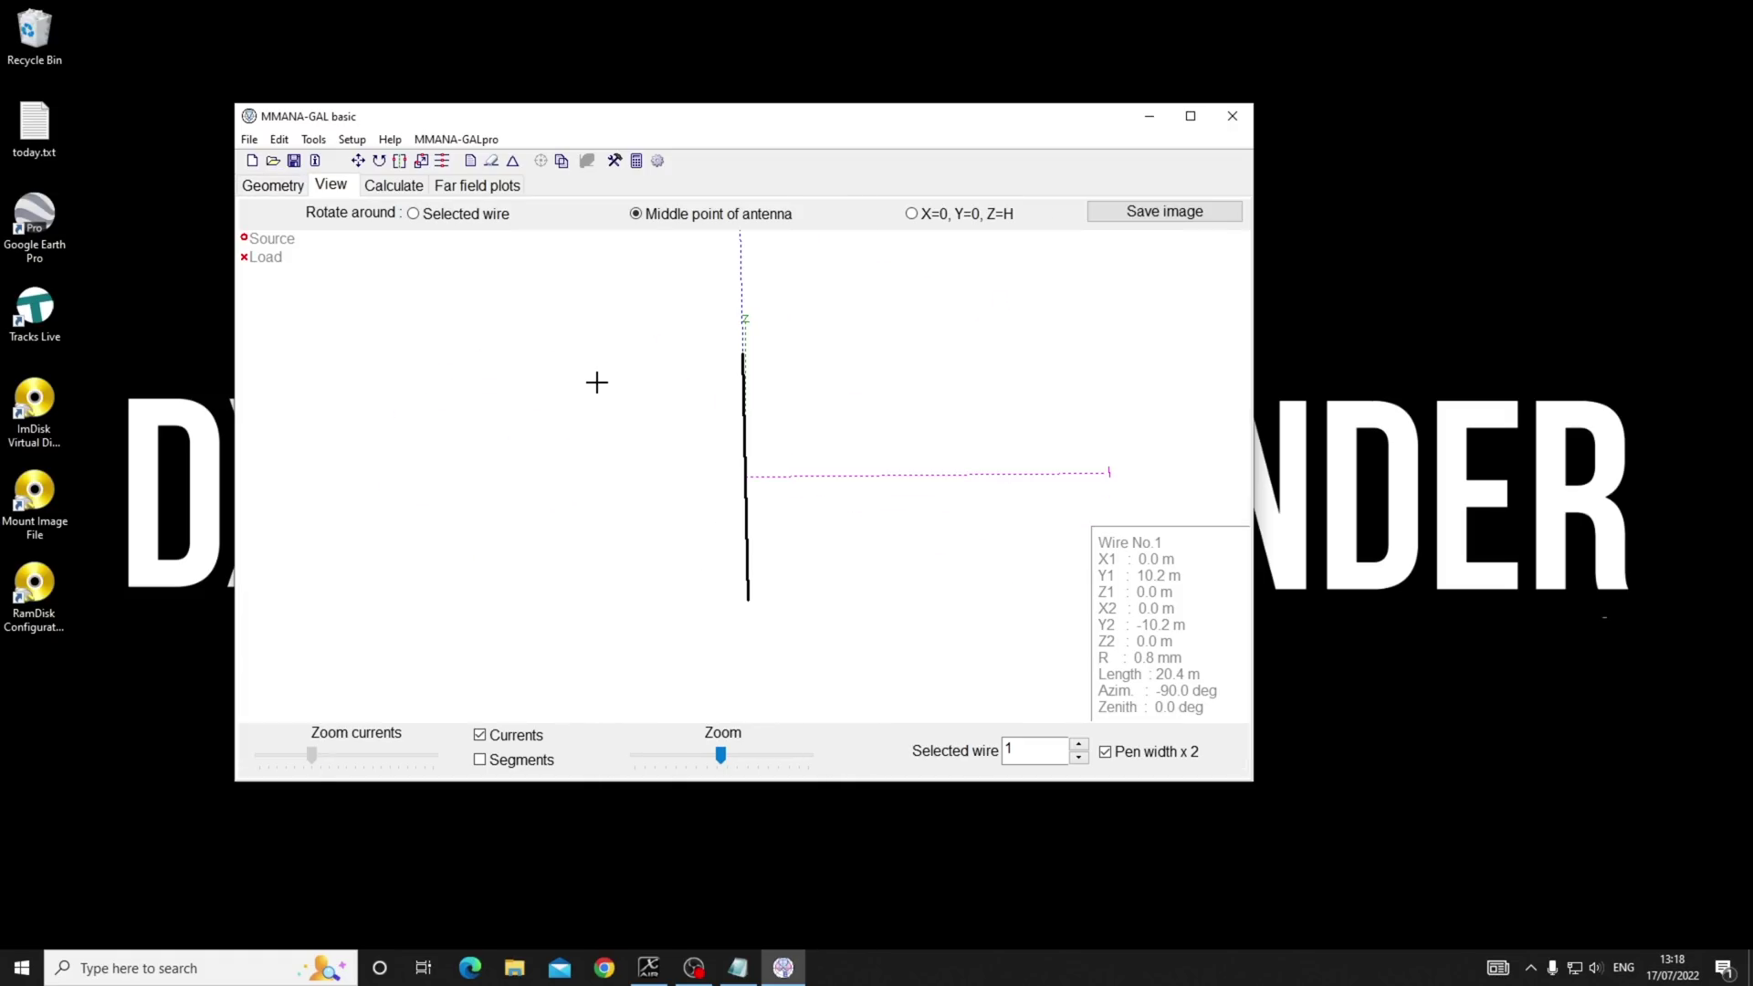
Add a 10 V feed source at w1c and select the 10 m antenna height.
{"action": "left_click", "coordinate": [272, 185]}
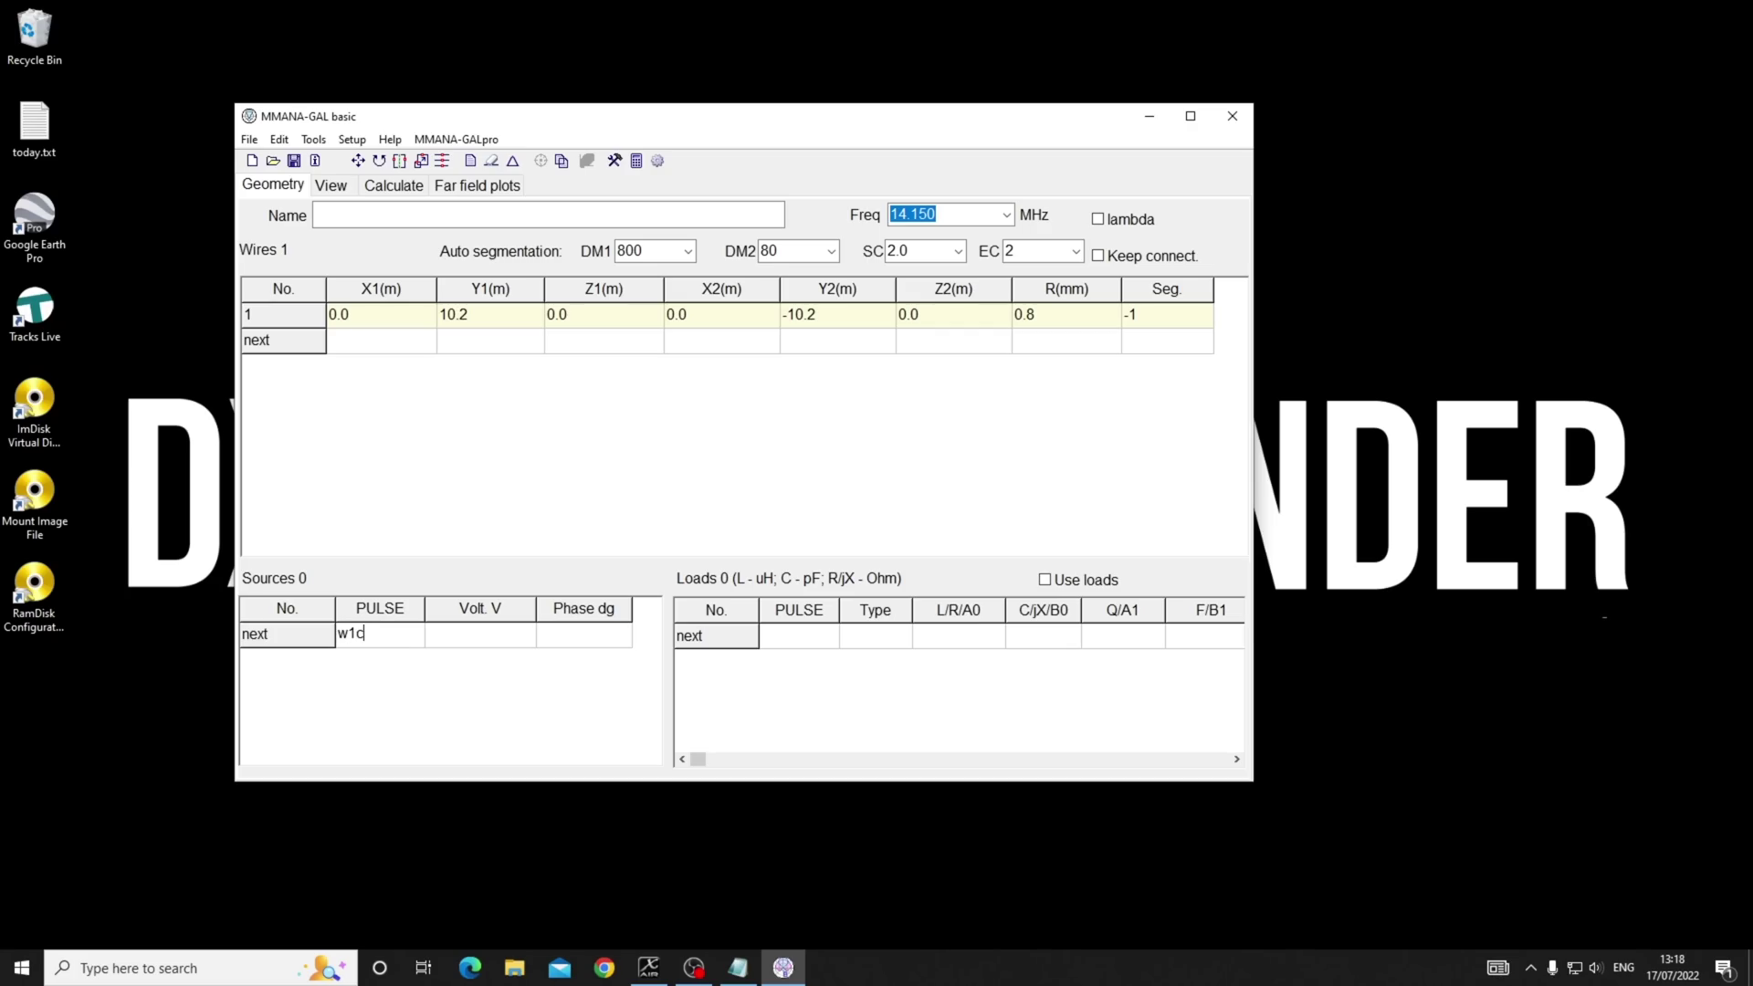
{"action": "key", "text": "Return"}
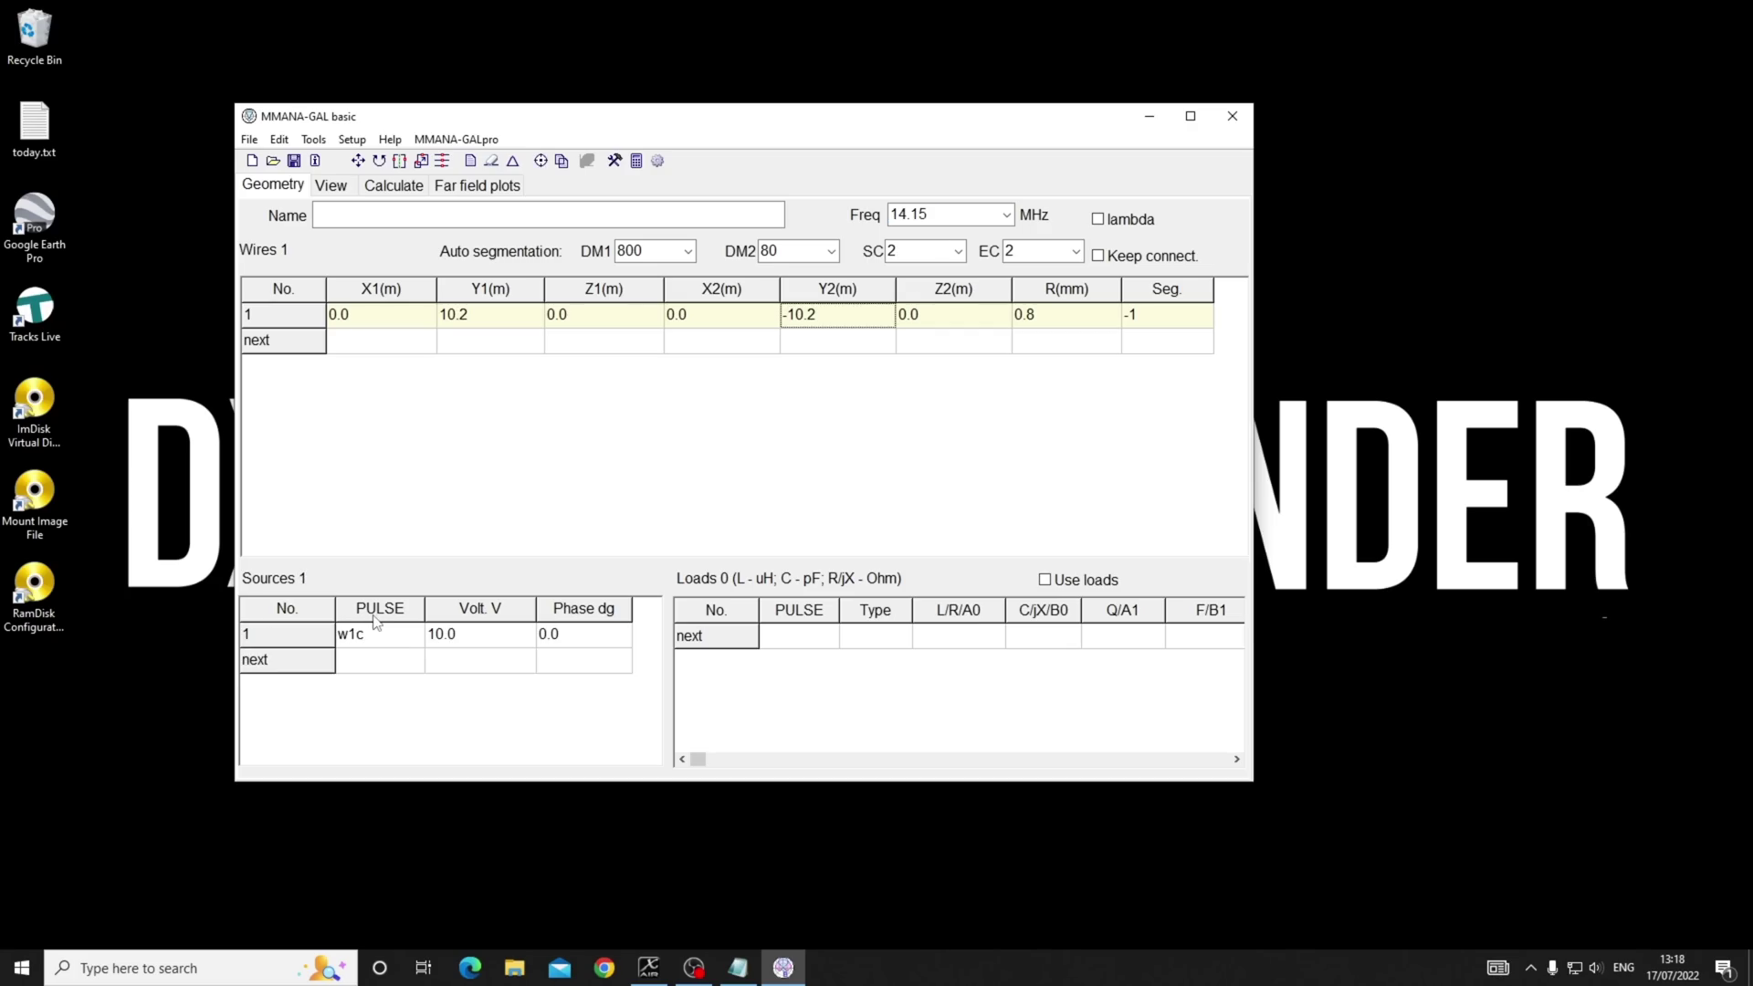
{"action": "left_click", "coordinate": [408, 187]}
{"action": "left_click", "coordinate": [445, 438]}
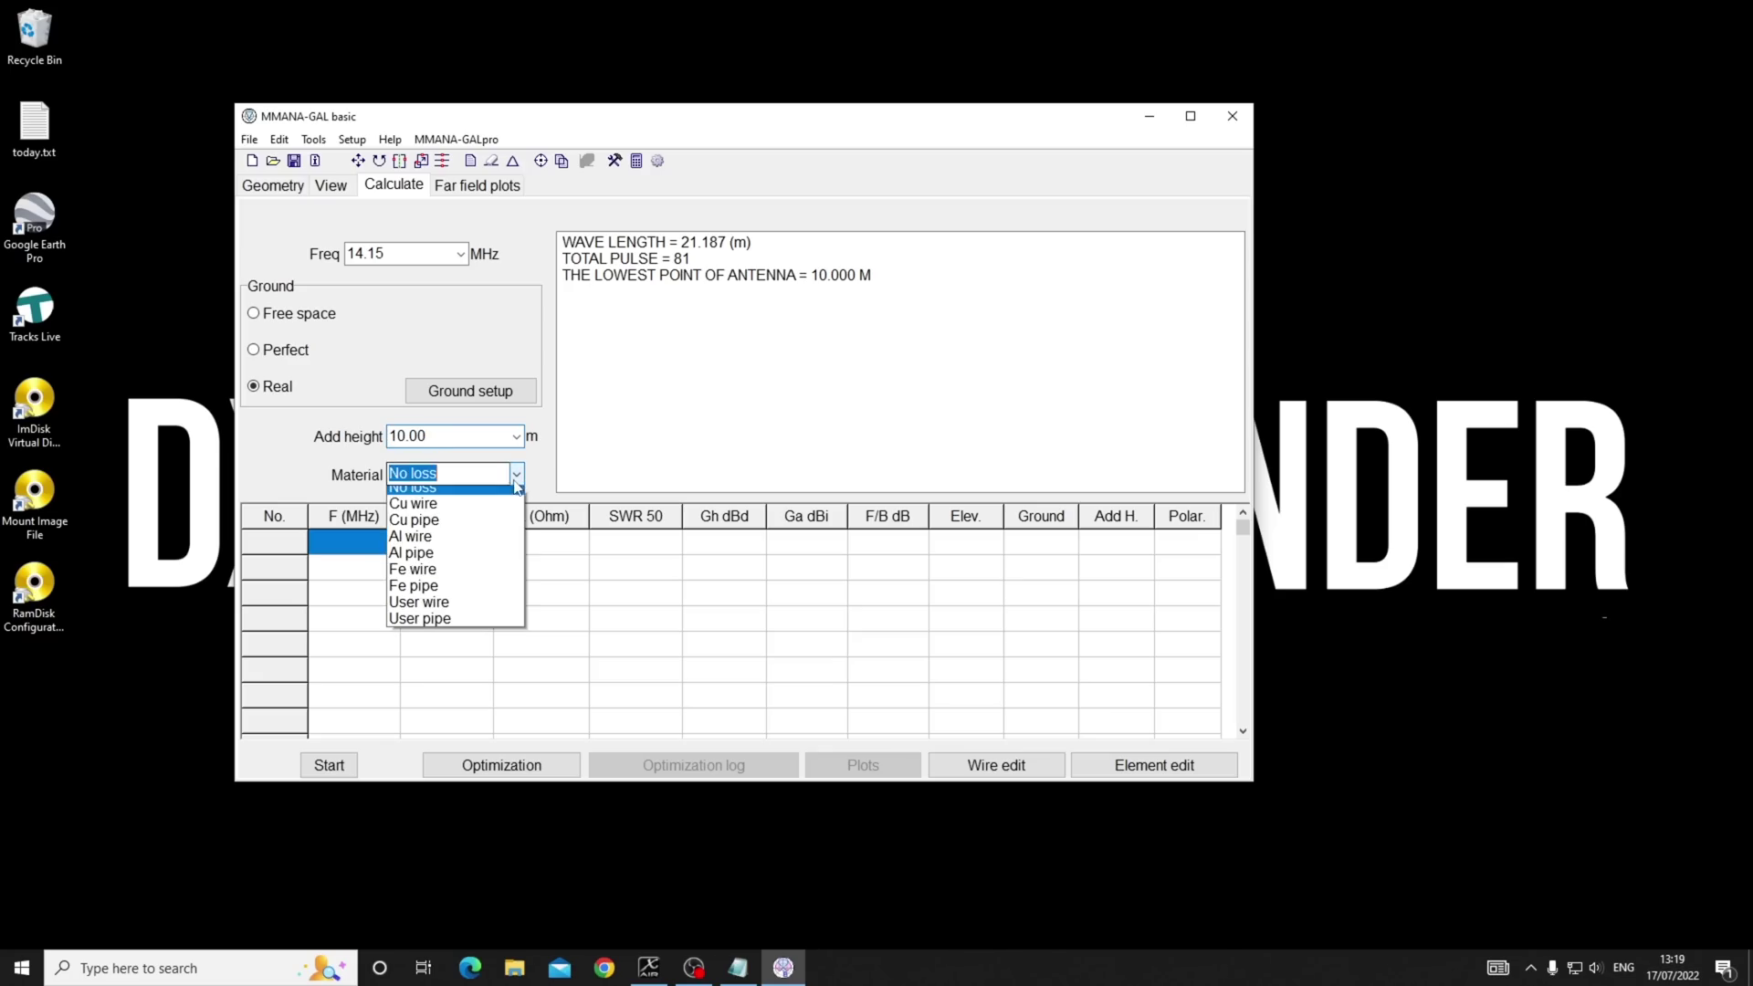
Use copper wire, run the calculation at 14.15 MHz, then enter a 7 MHz frequency.
{"action": "left_click", "coordinate": [463, 521]}
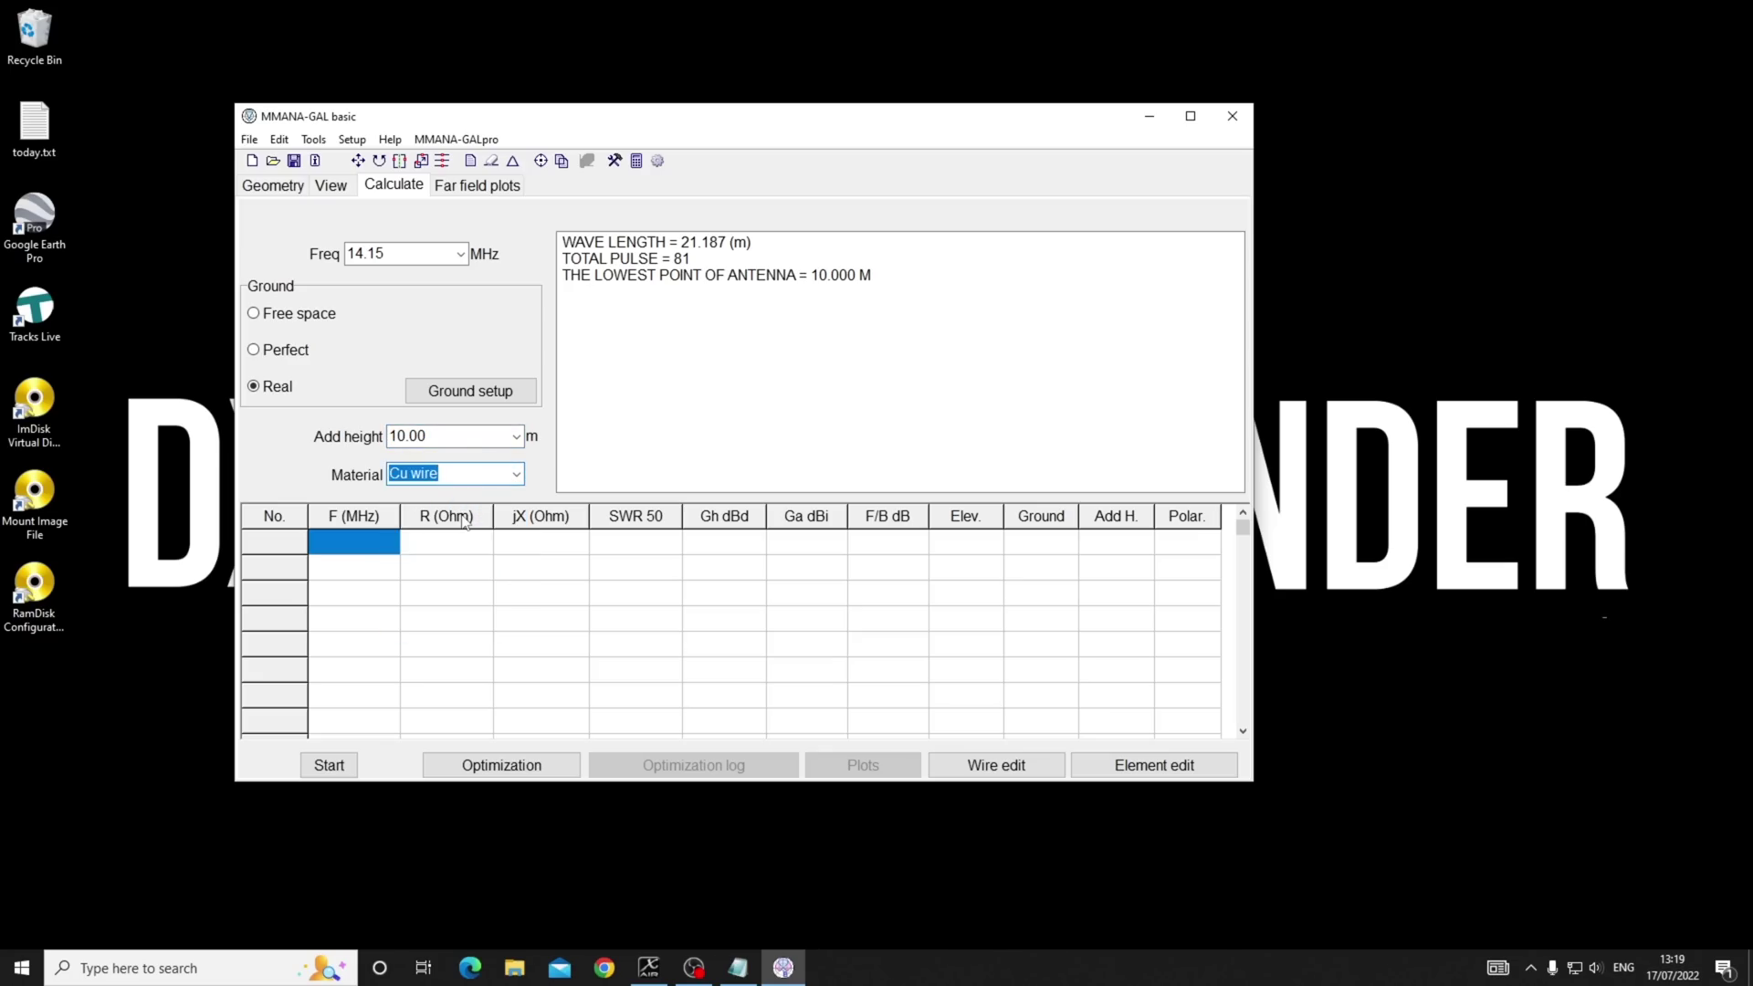
{"action": "left_click", "coordinate": [328, 767]}
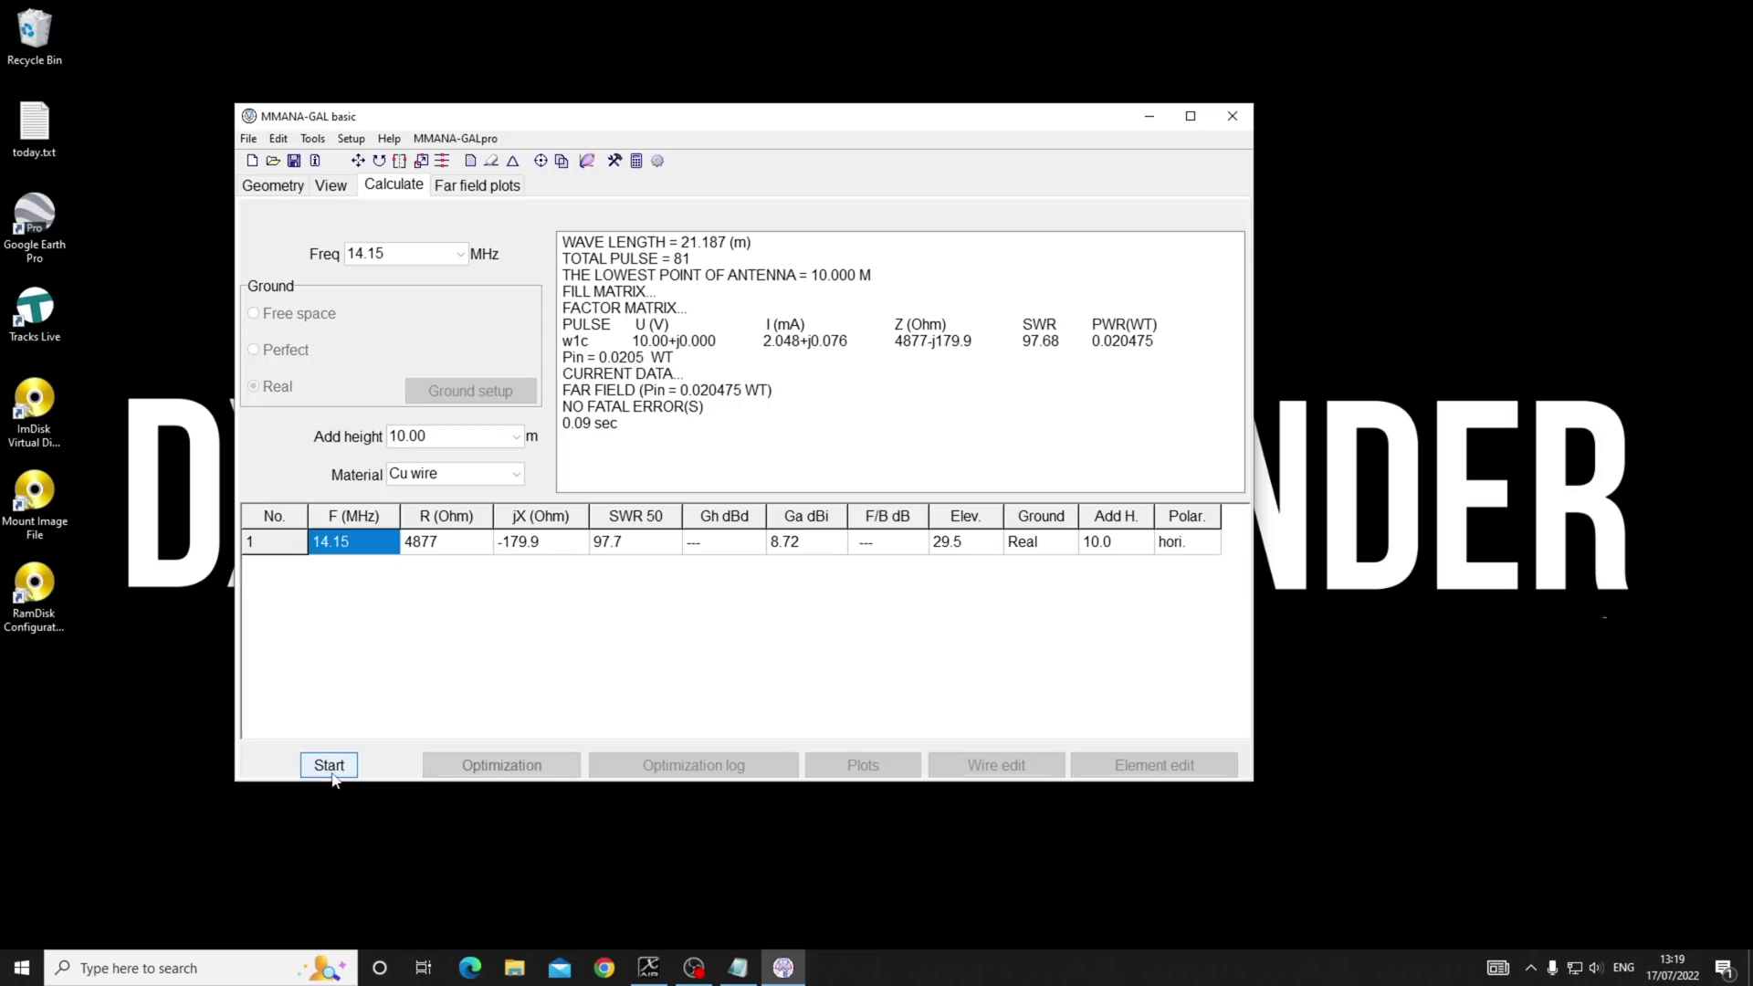
{"action": "left_click", "coordinate": [437, 256]}
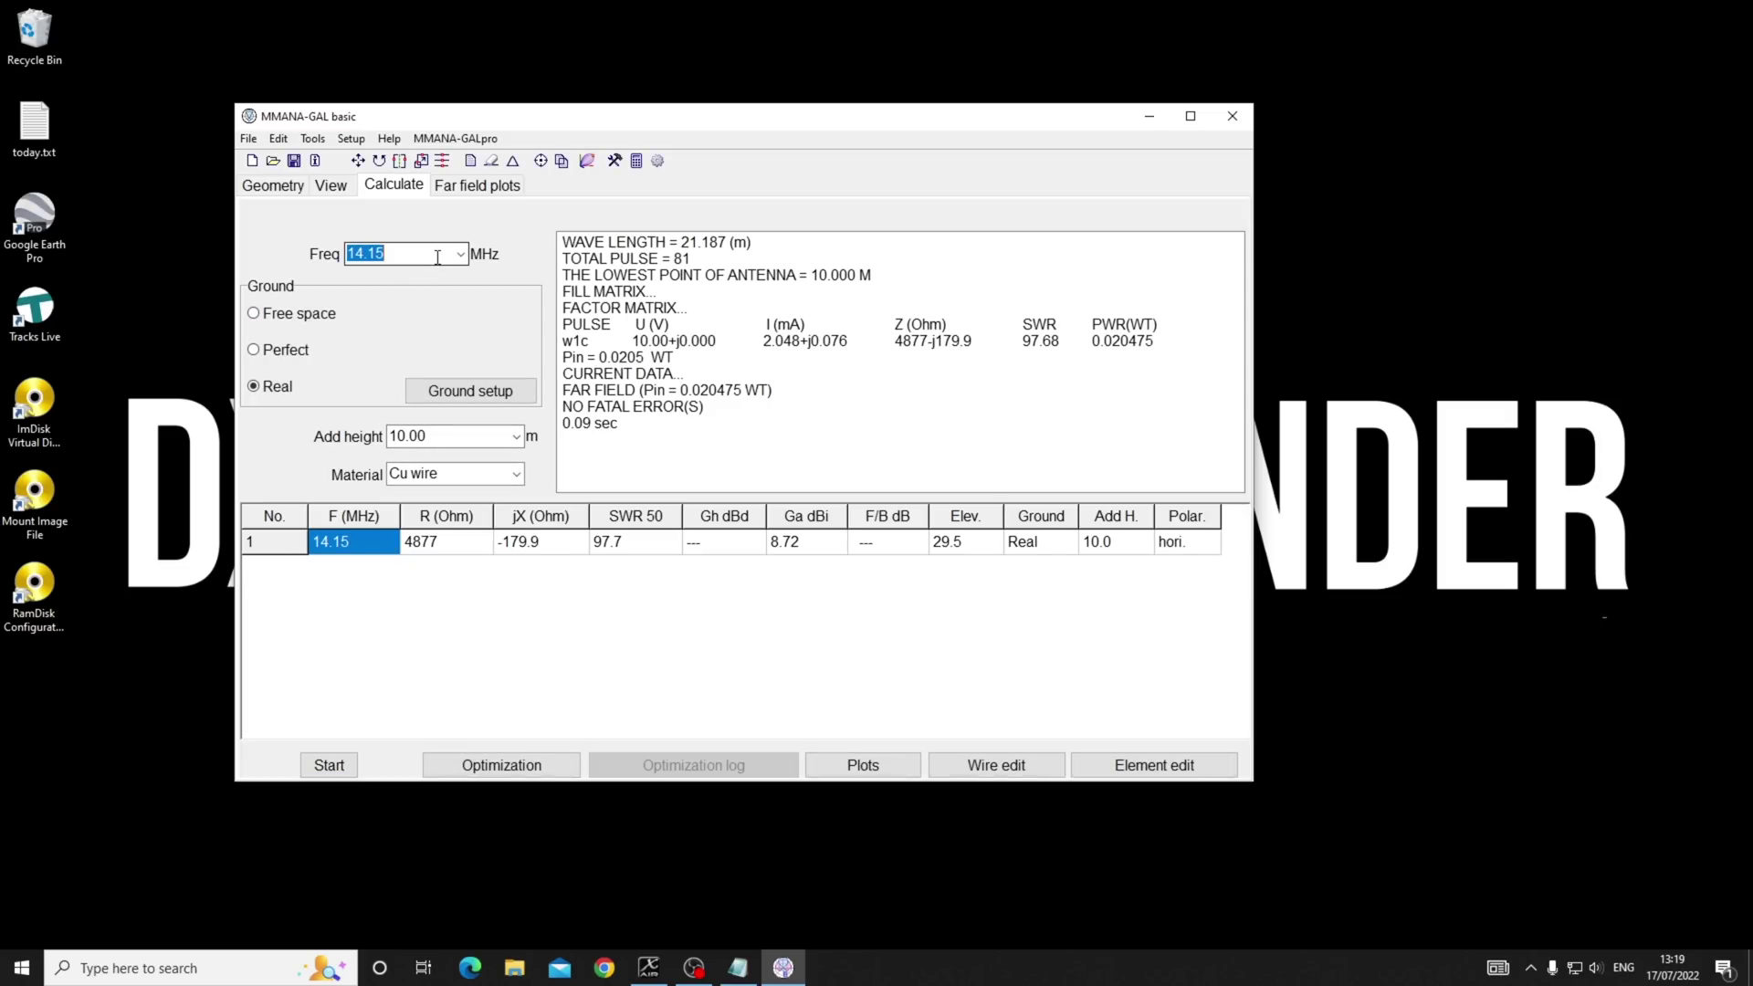
{"action": "type", "text": "7.2"}
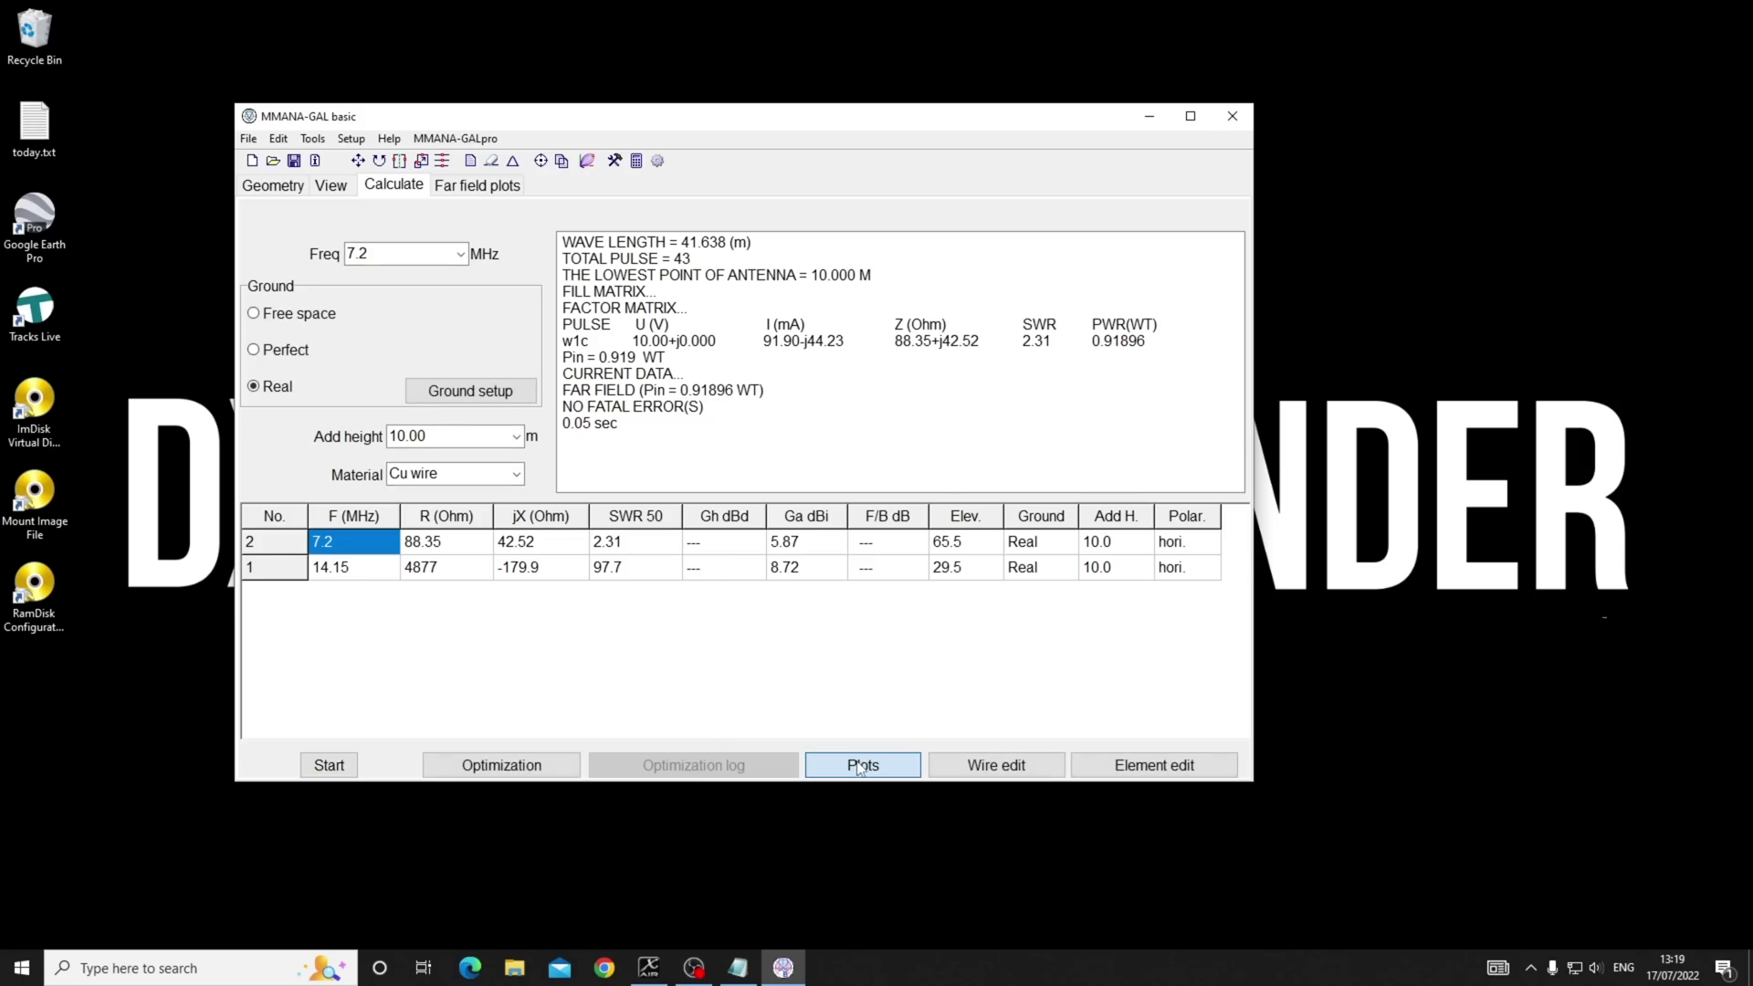
Add the dipole's resonant frequencies from the SWR plot to the results table.
{"action": "left_click", "coordinate": [458, 266]}
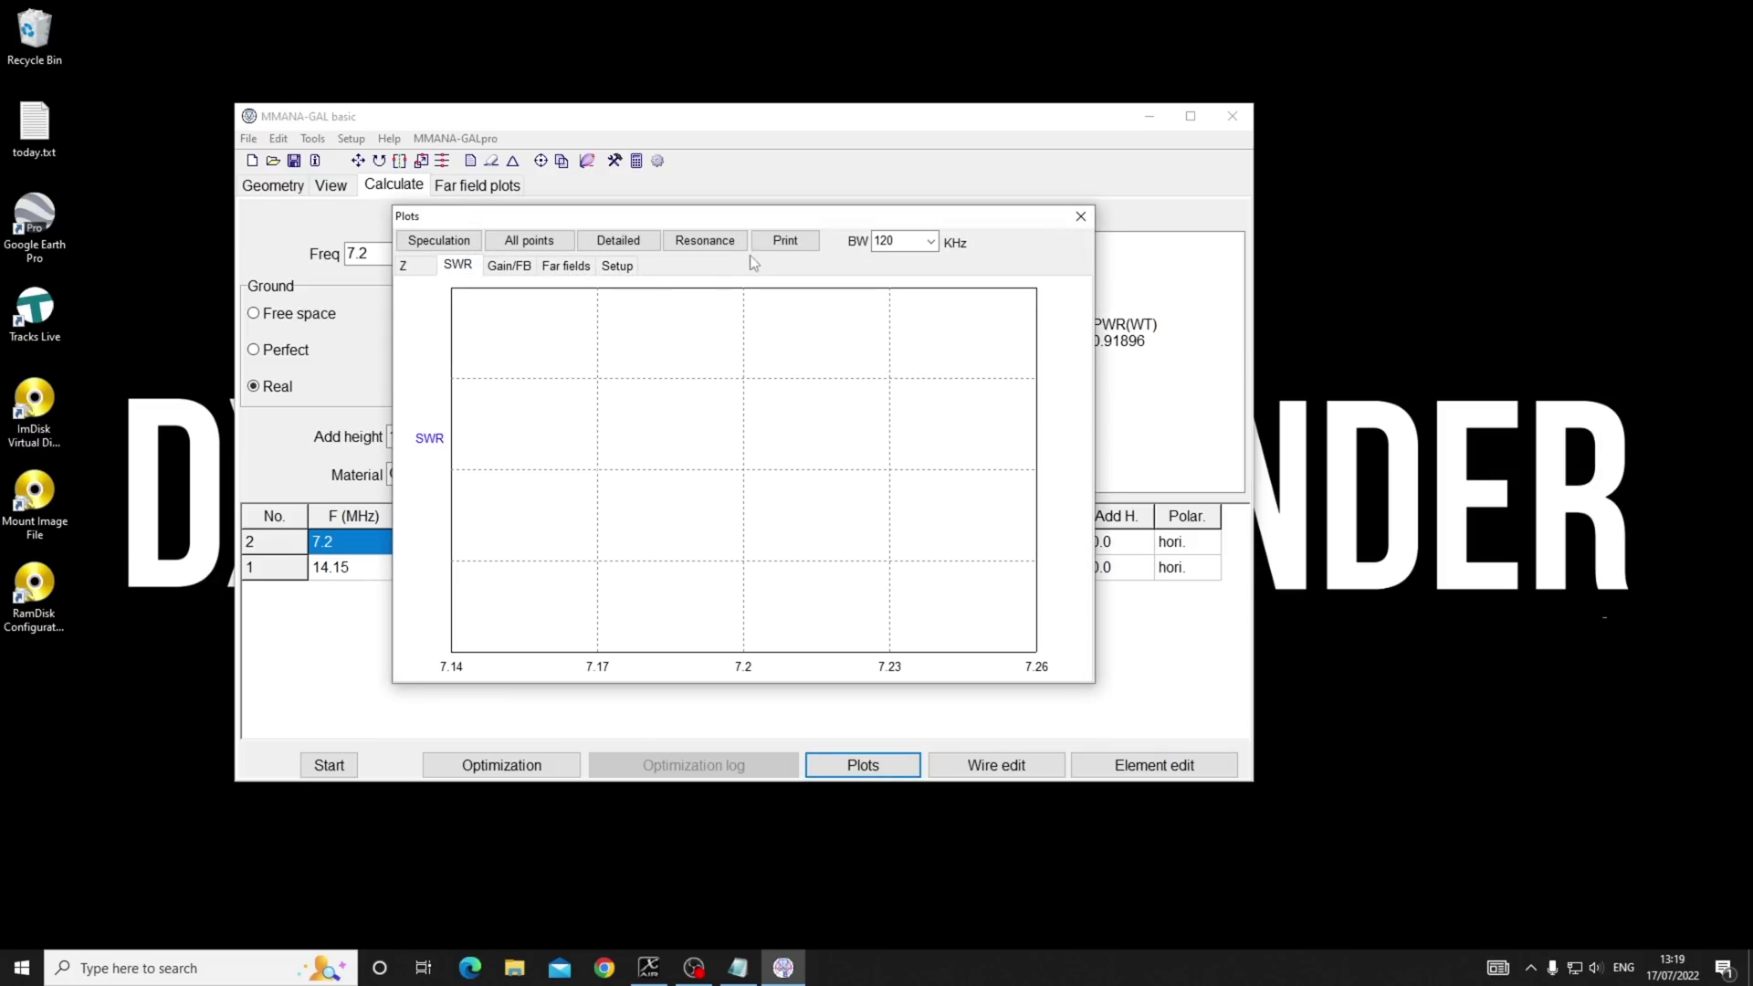
{"action": "left_click", "coordinate": [721, 245]}
{"action": "left_click", "coordinate": [919, 545]}
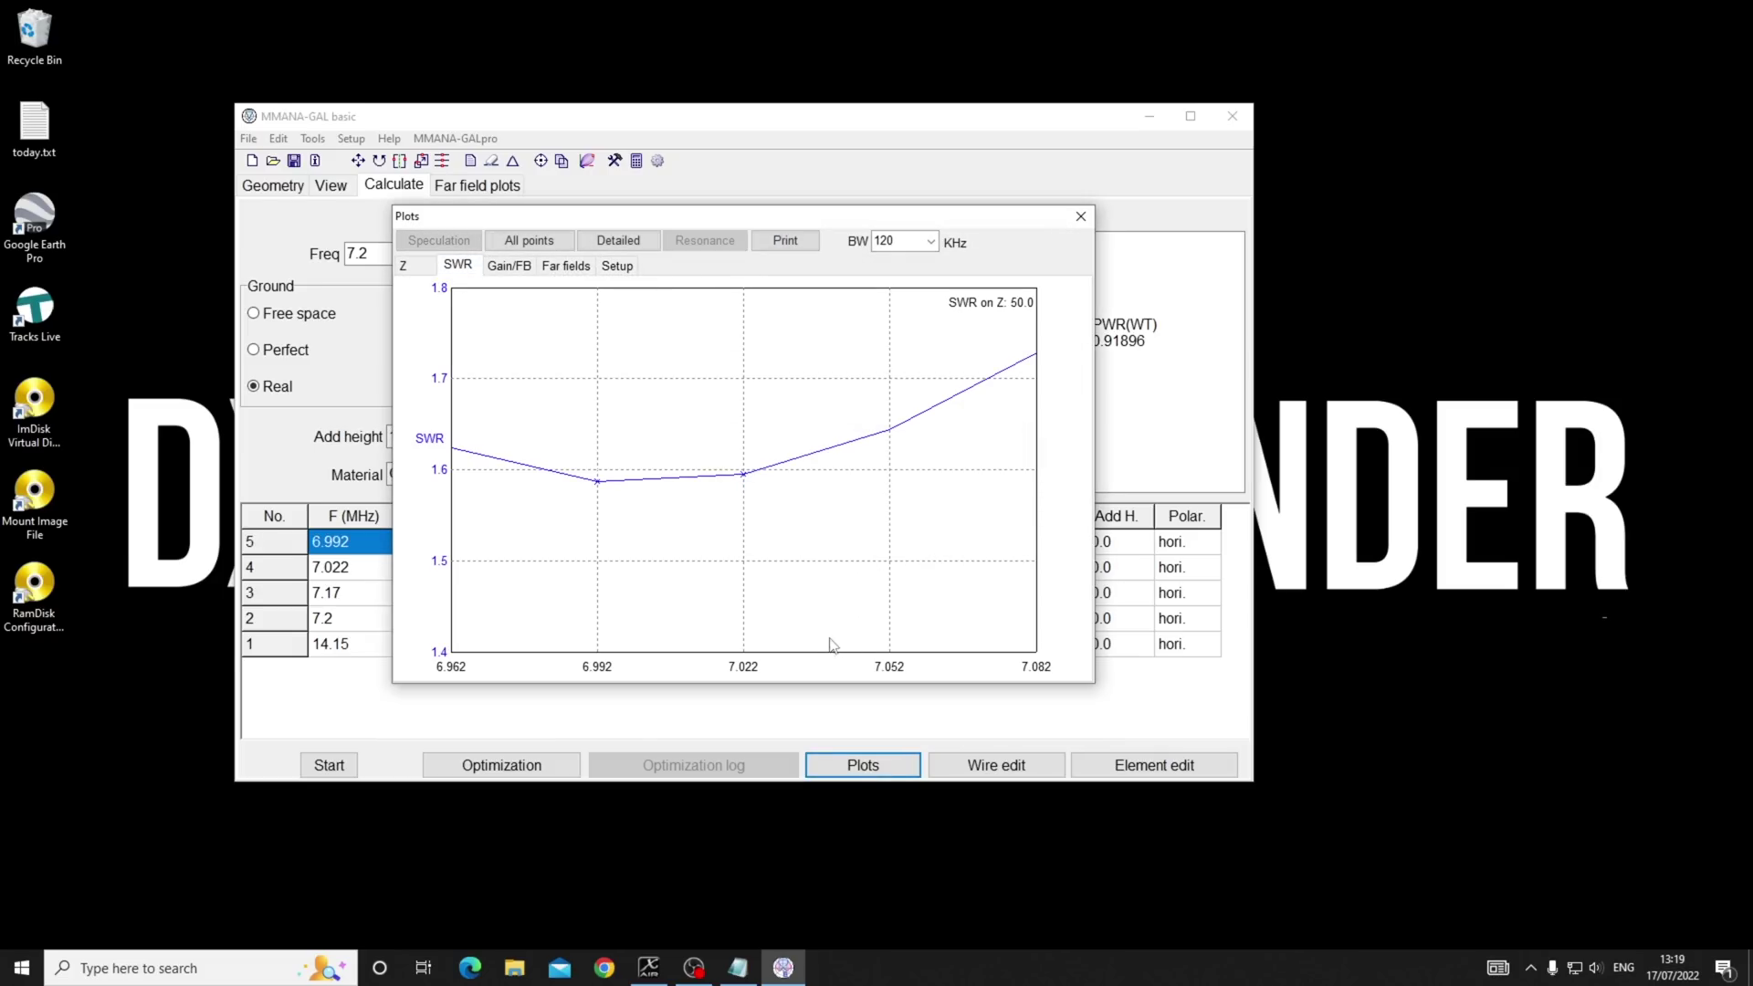
{"action": "left_click", "coordinate": [1088, 222]}
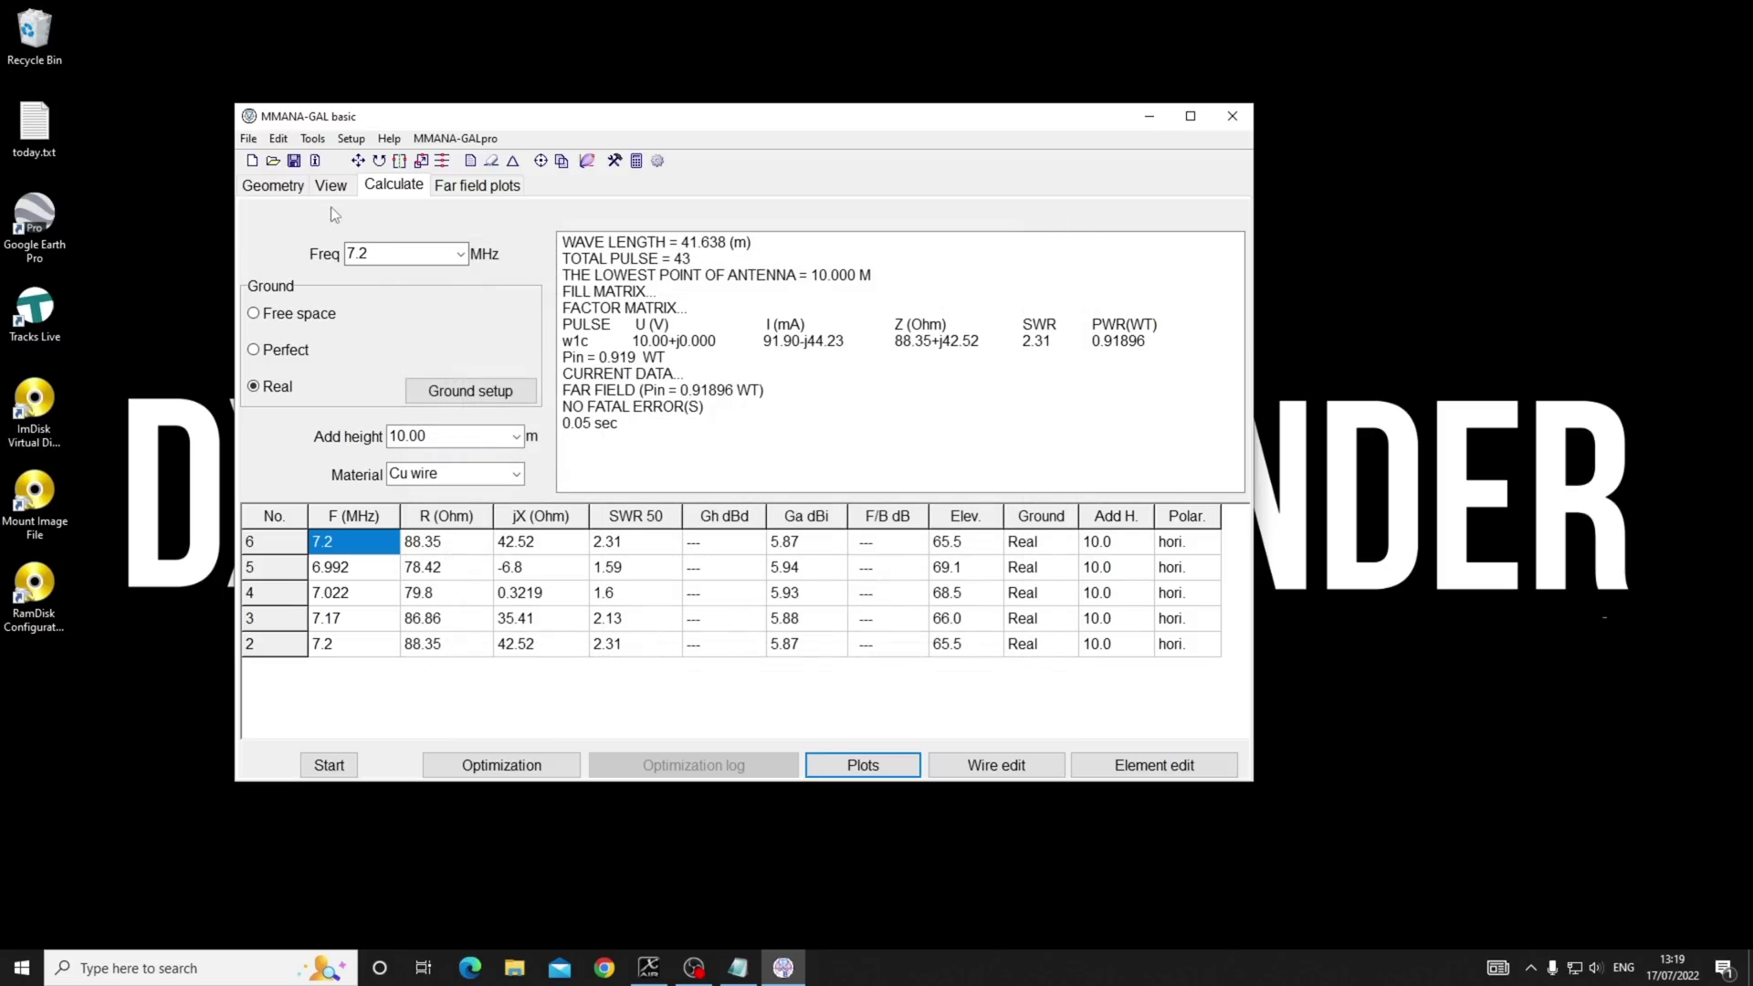
{"action": "left_click", "coordinate": [272, 184]}
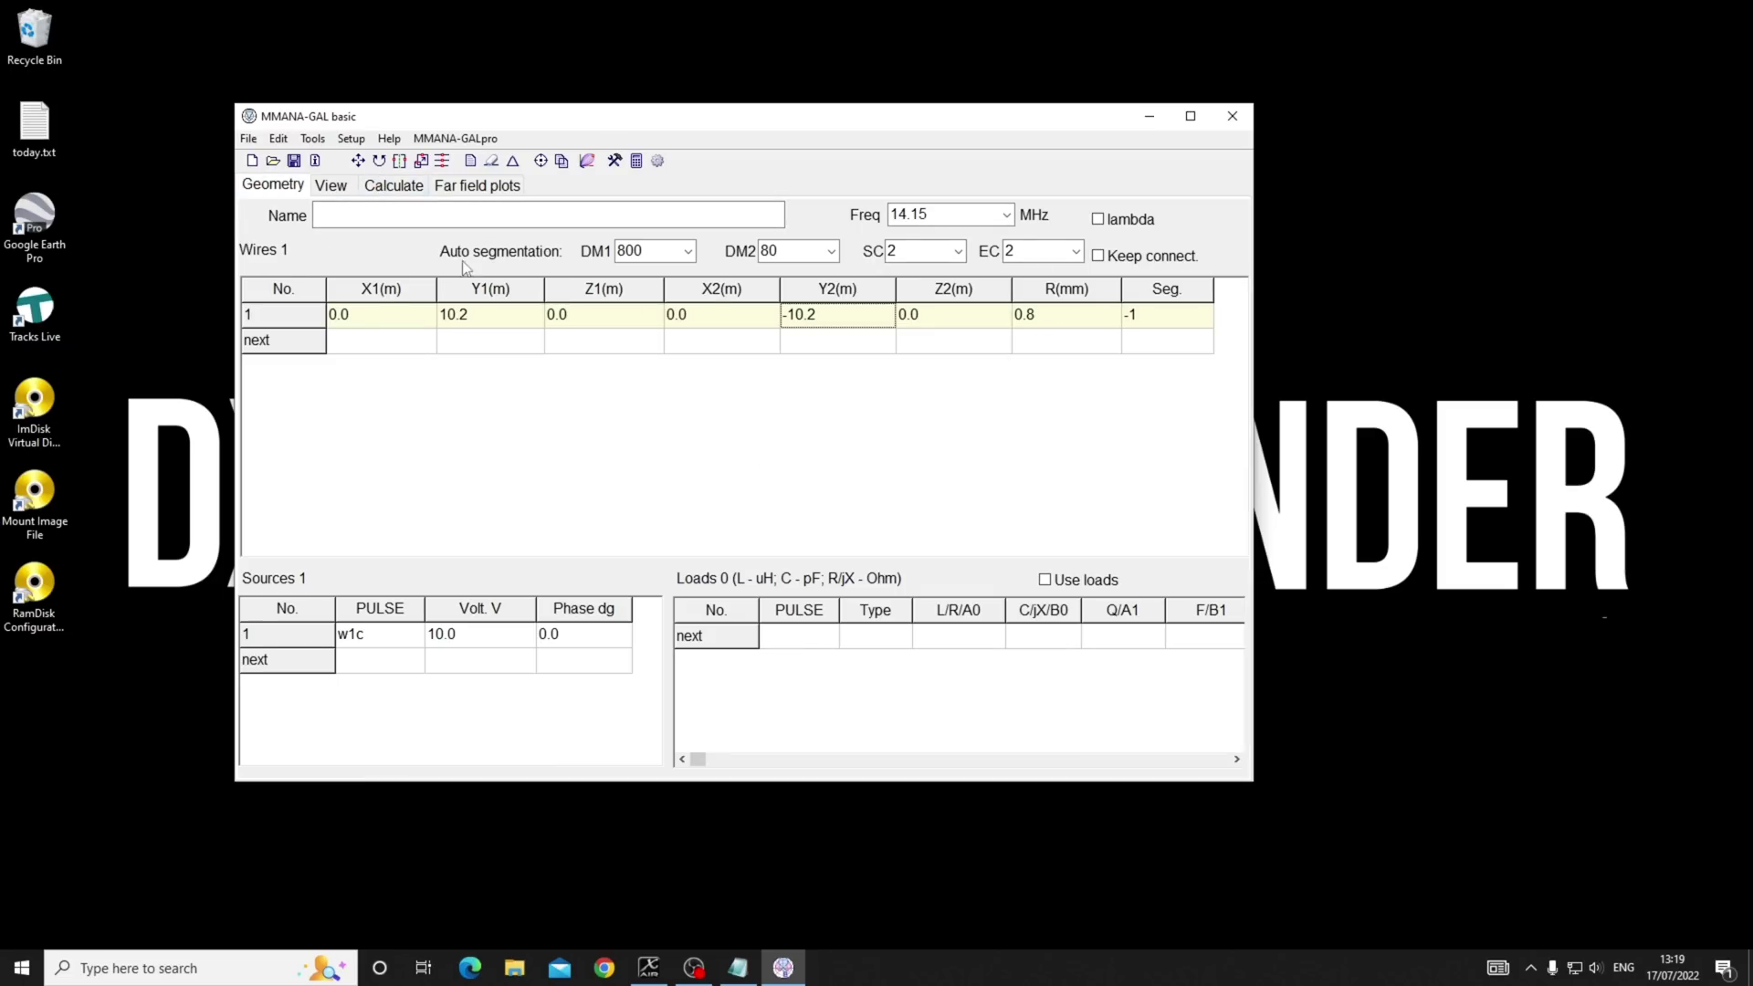
{"action": "left_click", "coordinate": [945, 215]}
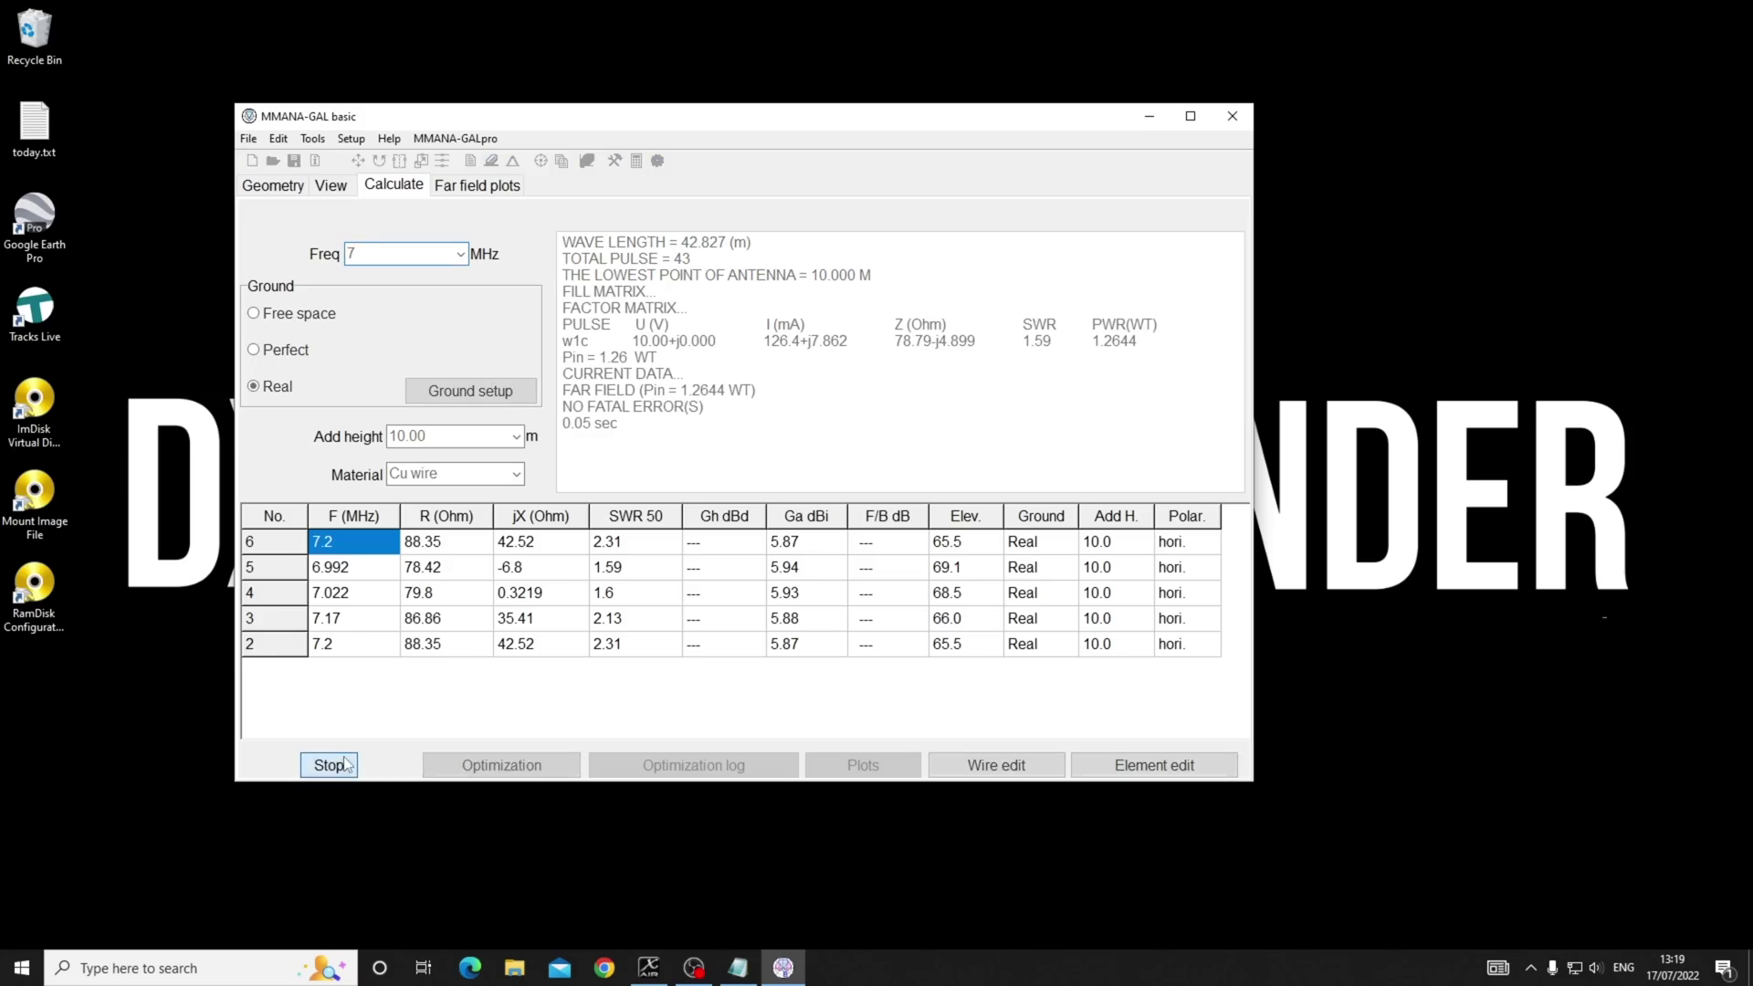
Show the 7.000 MHz far-field patterns (5.94 dBi) and read the elevation gain at 180°.
{"action": "left_click", "coordinate": [473, 187]}
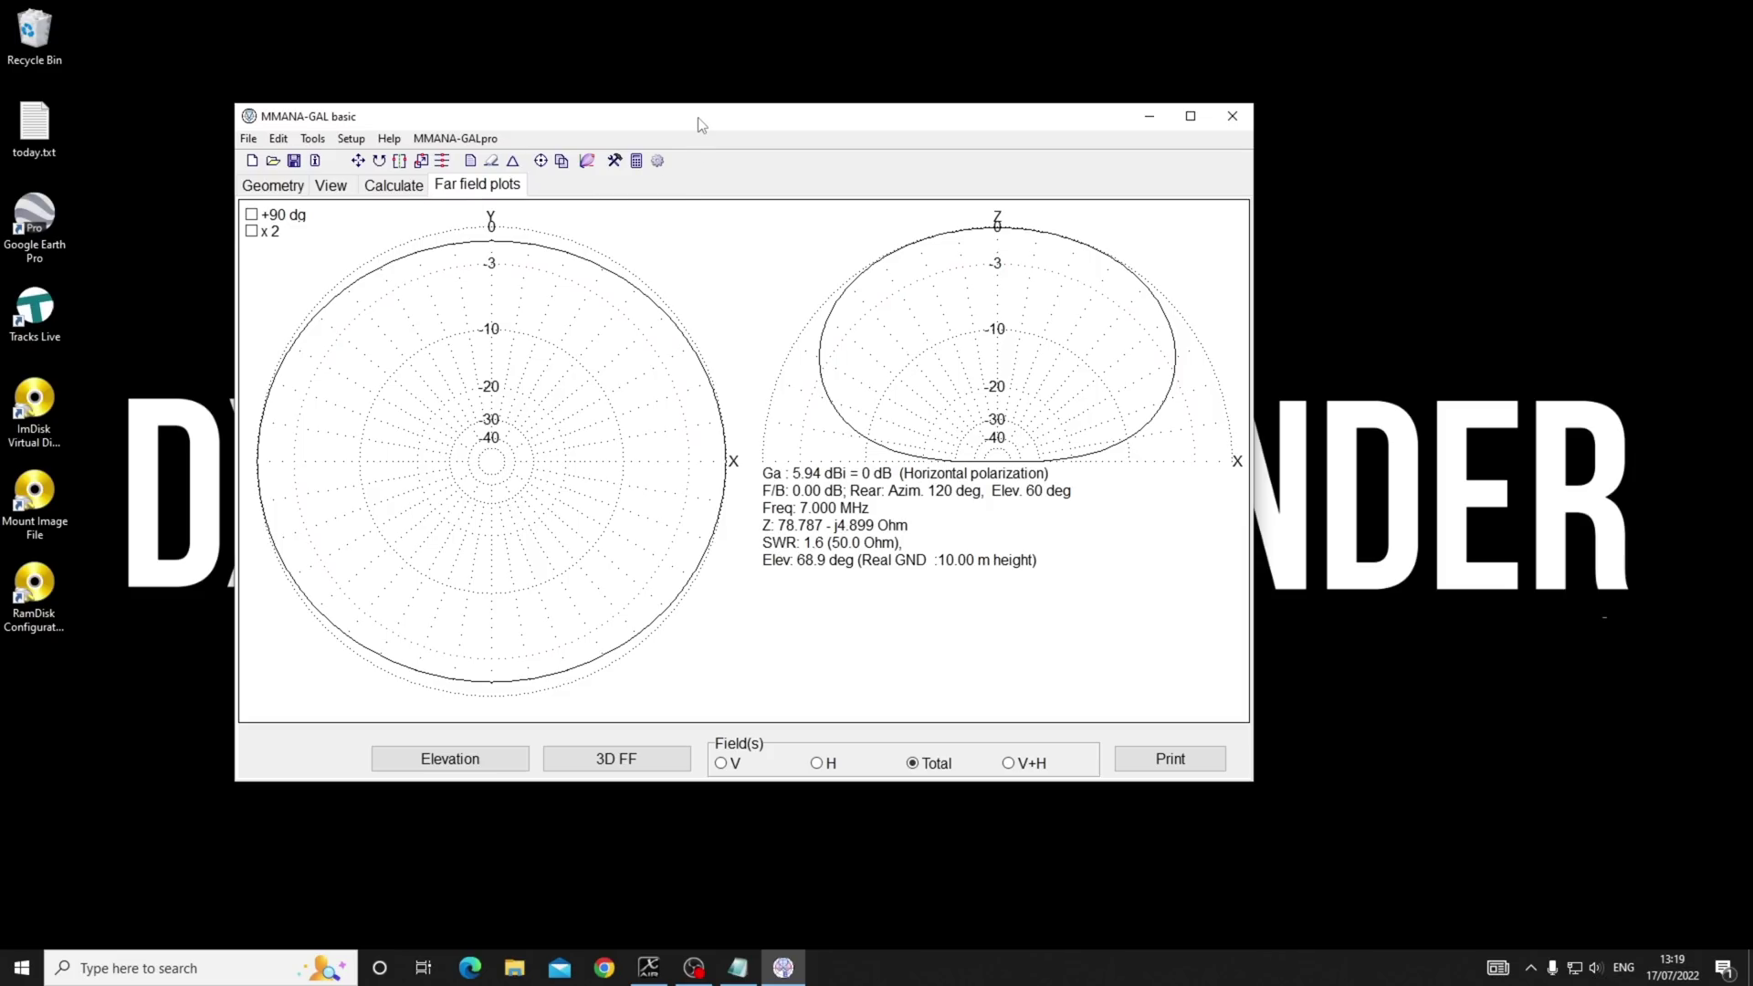
{"action": "left_click_drag", "start_coordinate": [699, 119], "coordinate": [936, 134]}
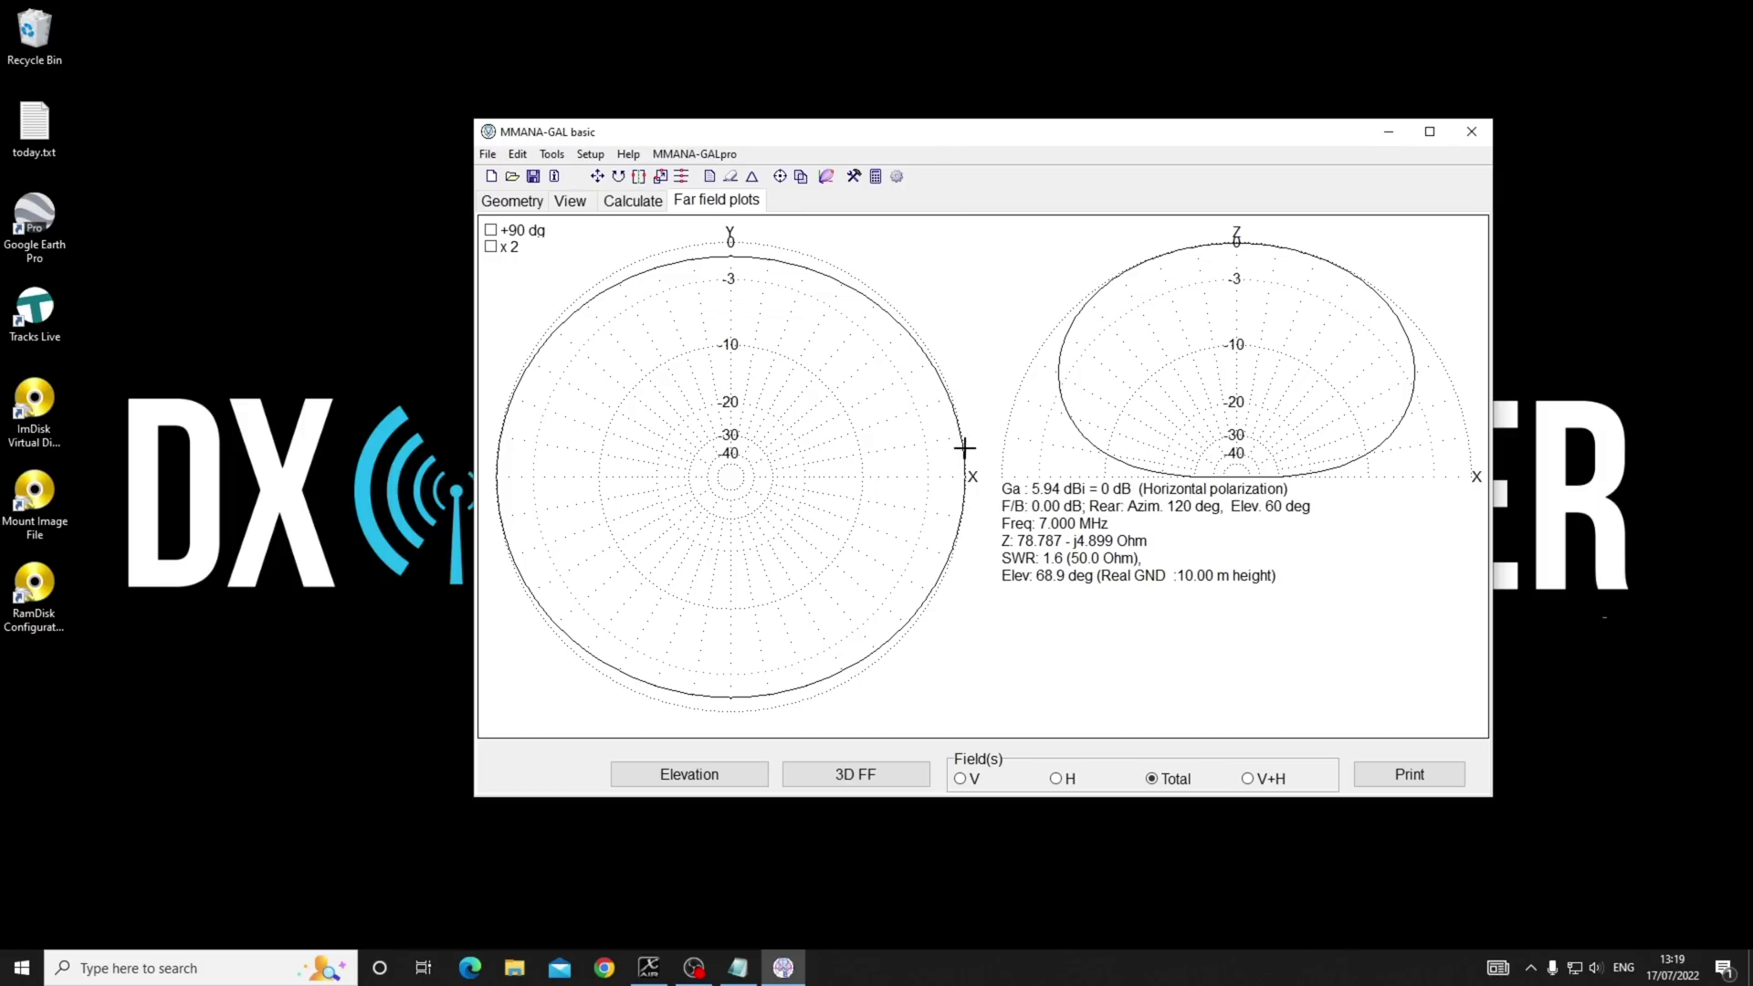
{"action": "left_click", "coordinate": [984, 482]}
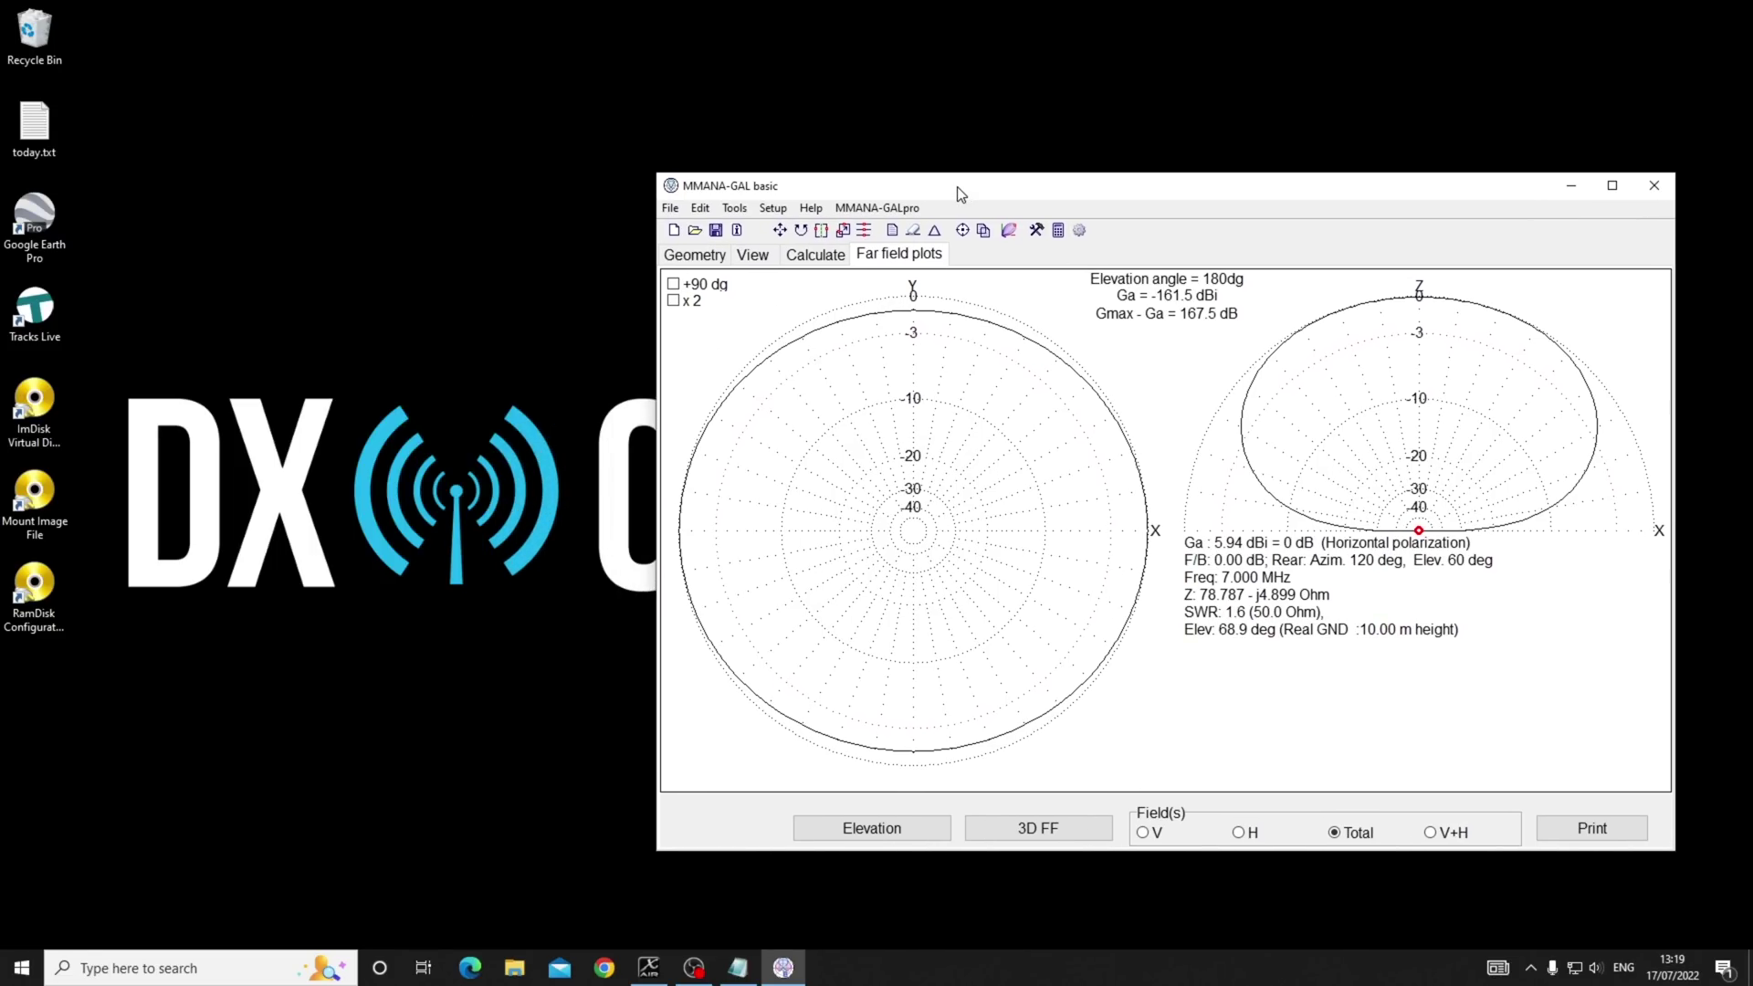
Relaunch MMANA-GAL and enter a new vertical wire with Z2 at 10.2 m.
{"action": "key", "text": "super"}
{"action": "type", "text": "mmana"}
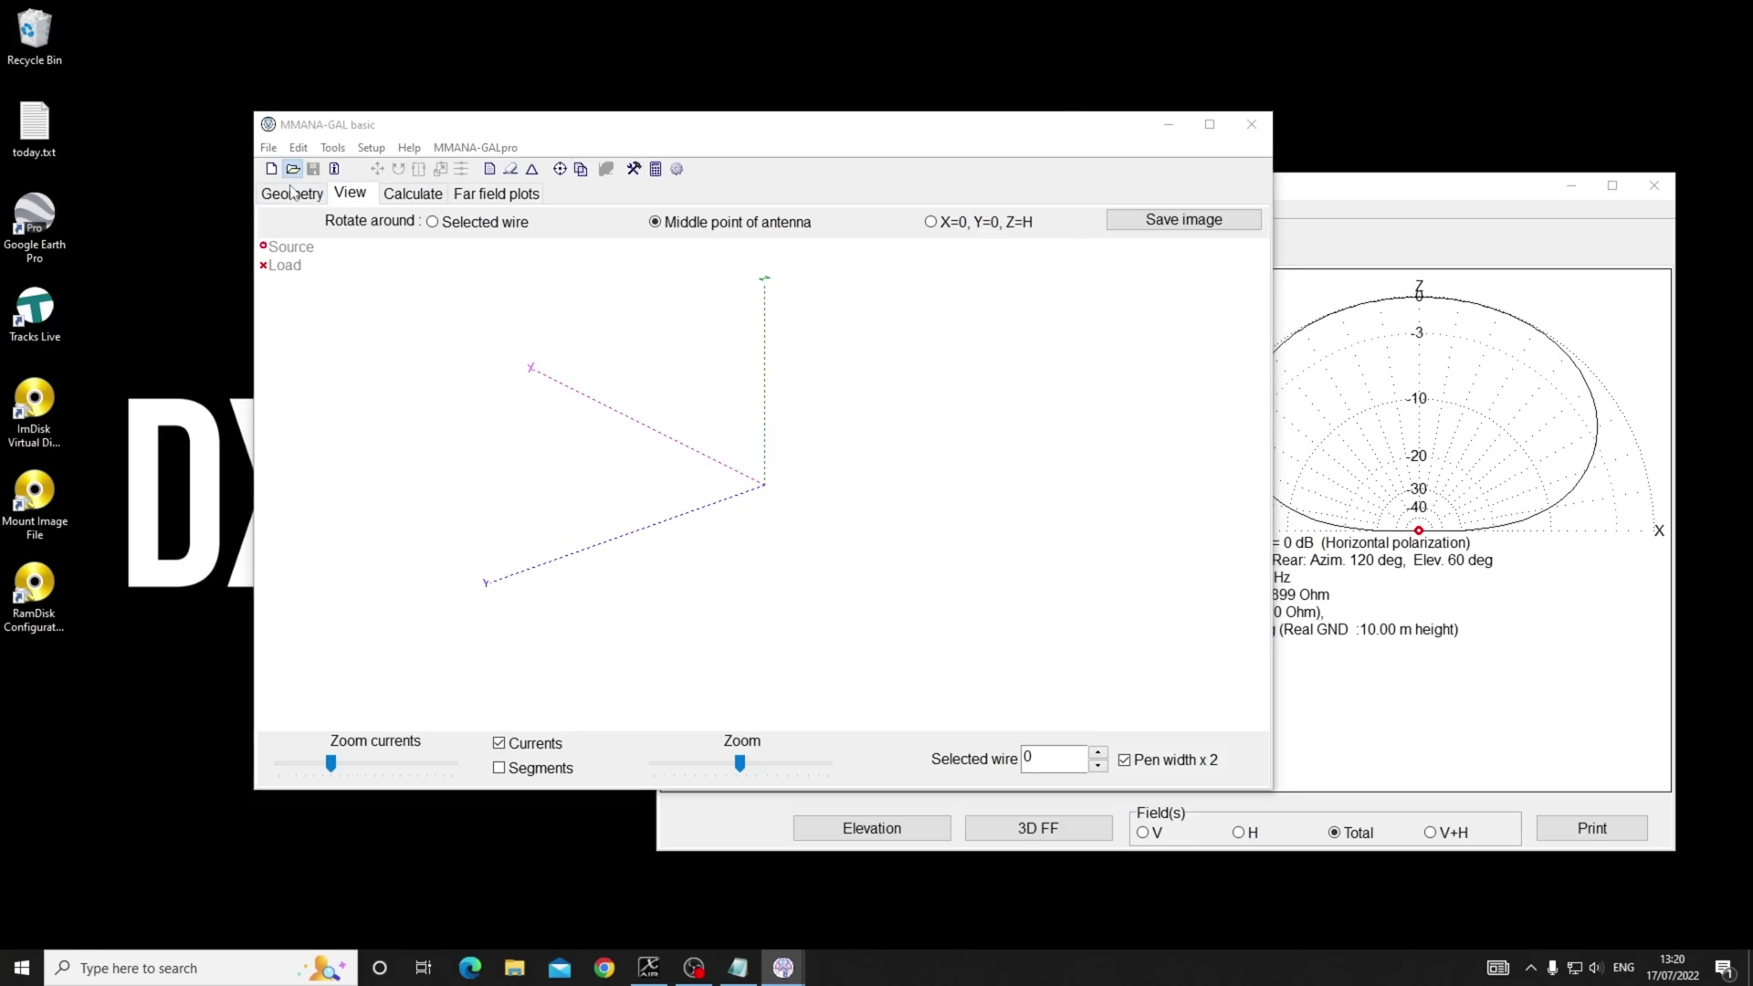
{"action": "key", "text": "Escape"}
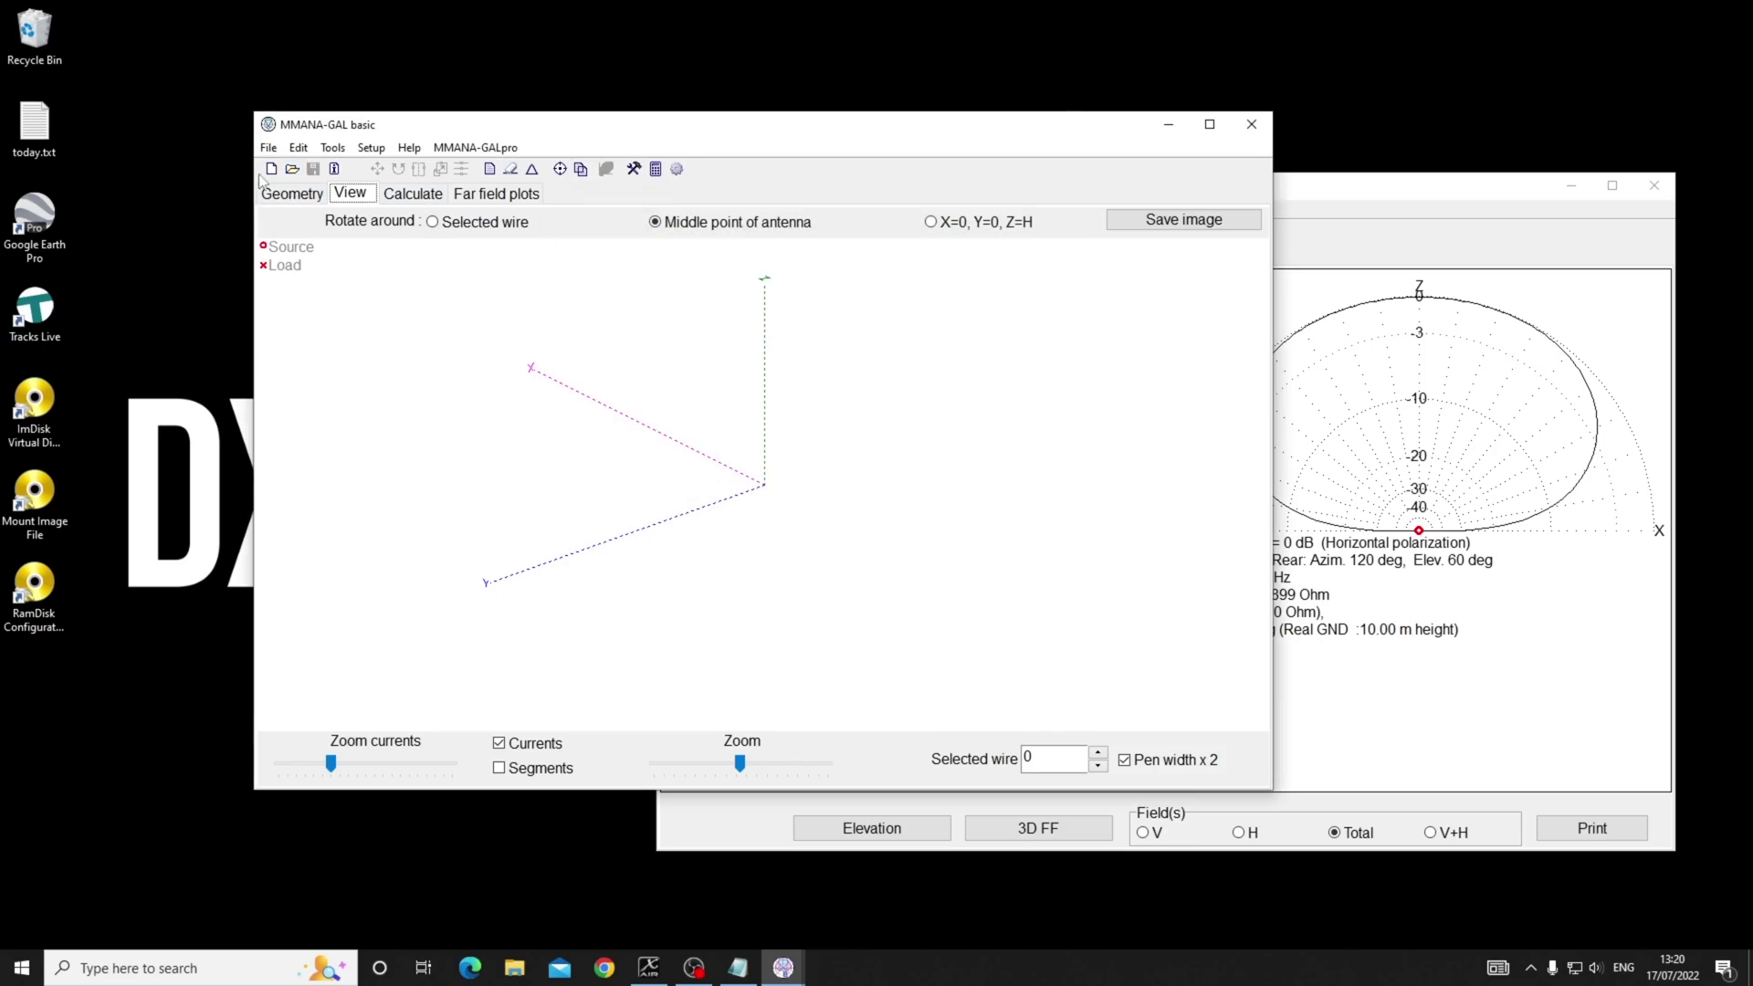
{"action": "left_click", "coordinate": [293, 199]}
{"action": "left_click", "coordinate": [988, 330]}
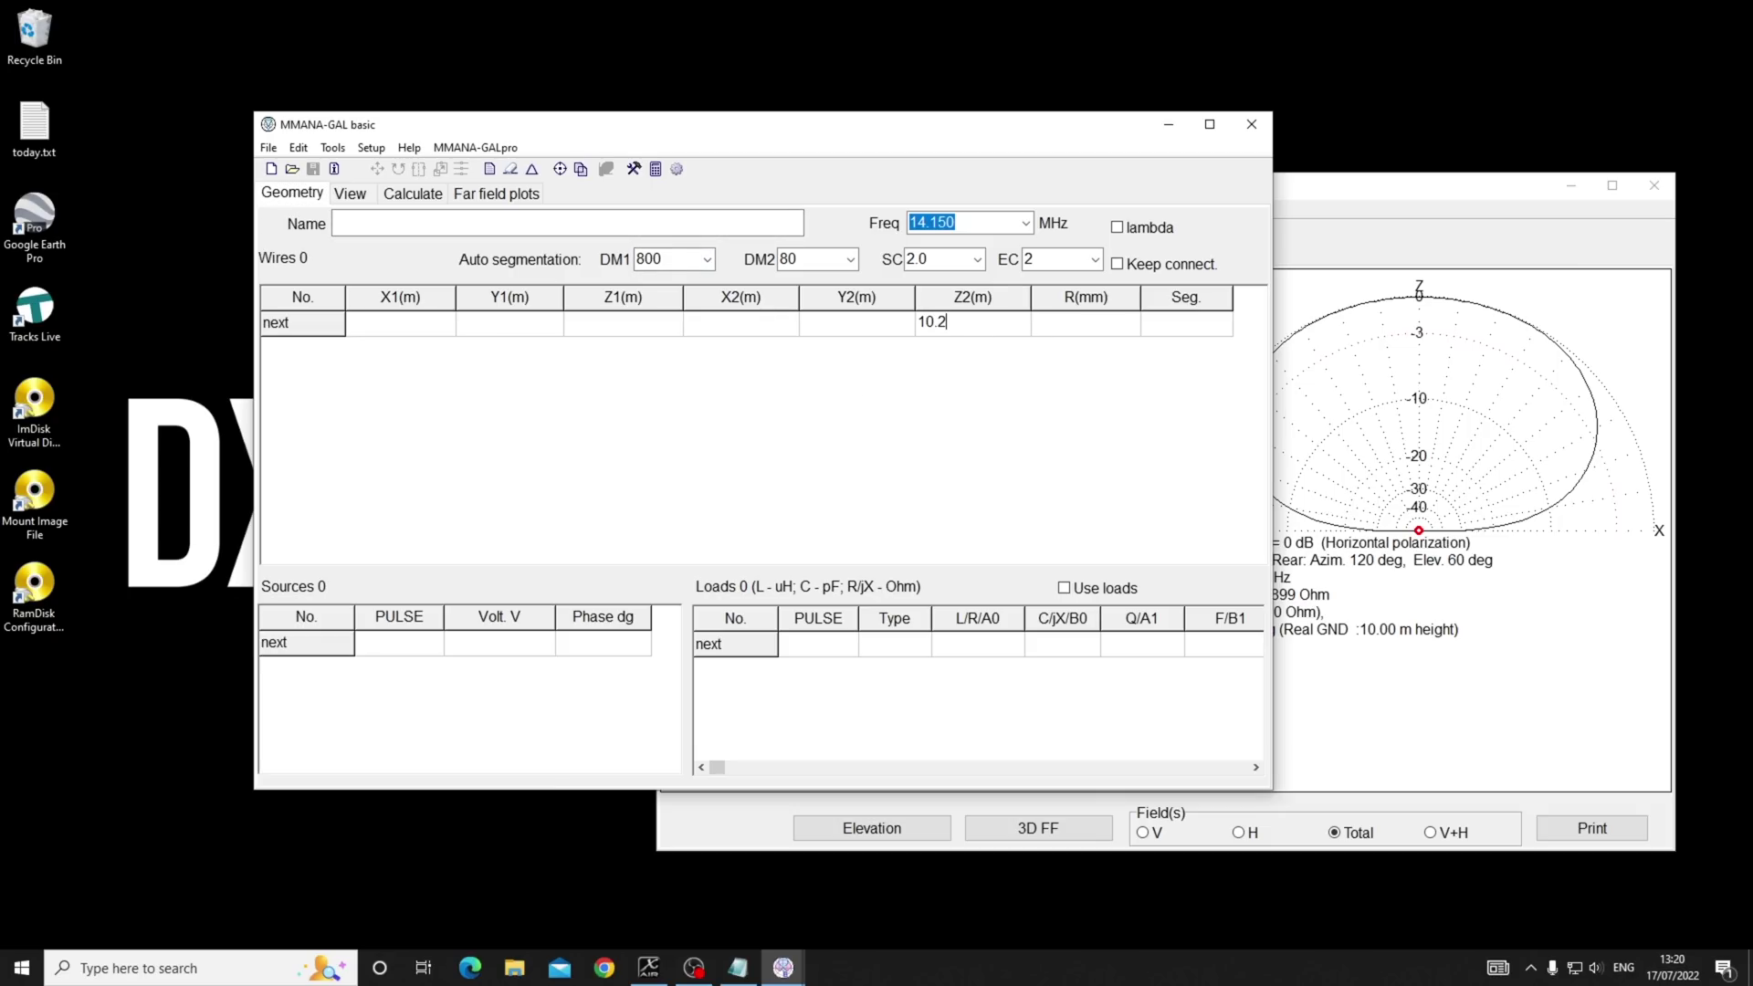
{"action": "key", "text": "Return"}
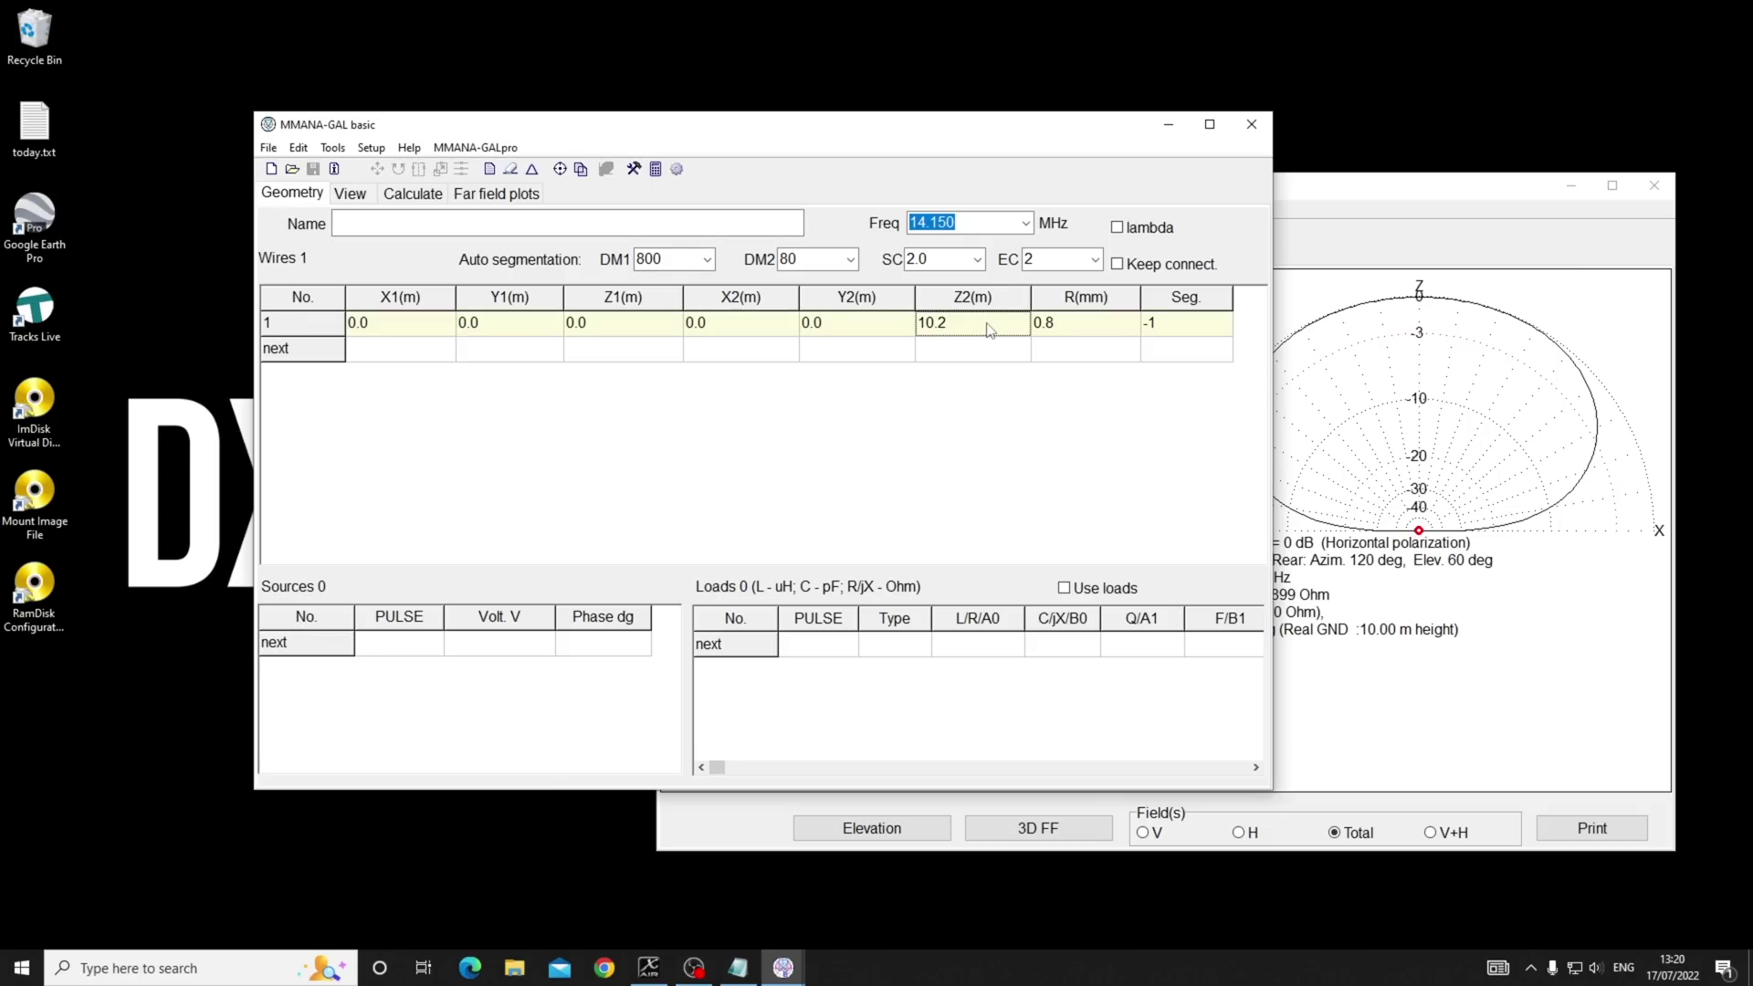
Feed the vertical at its base, w1b, with 10 V and check it in 3-D.
{"action": "left_click", "coordinate": [378, 644]}
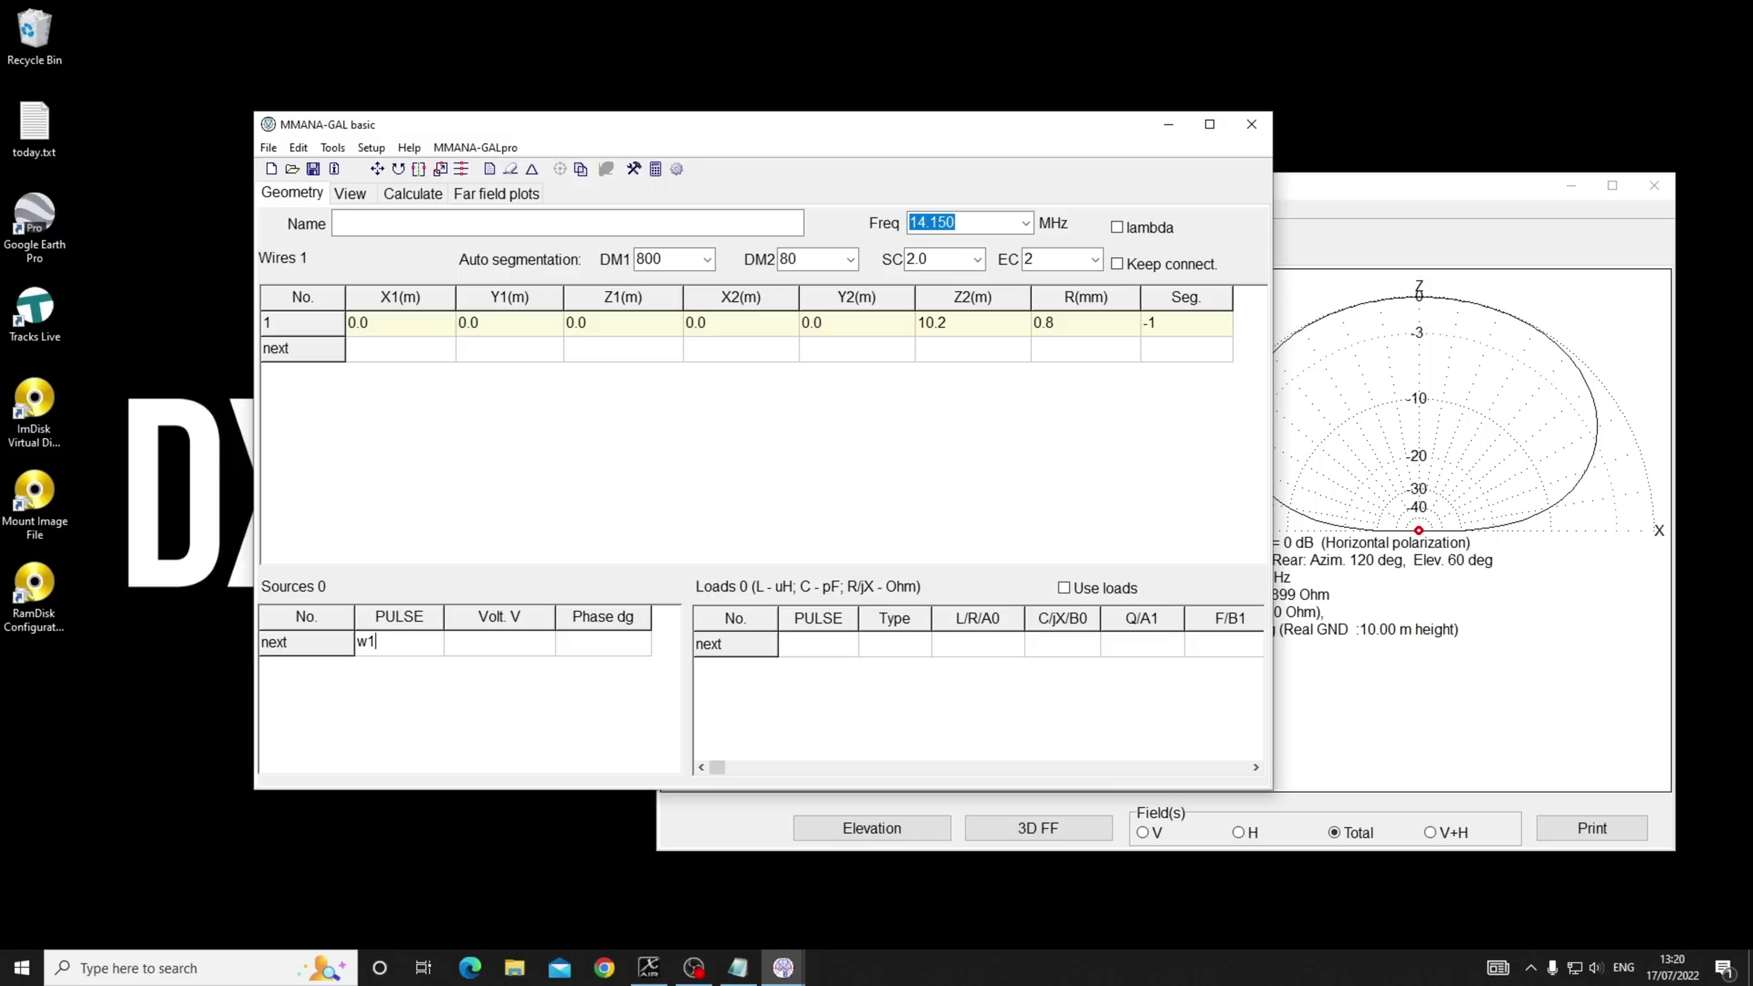
{"action": "type", "text": "w1b"}
{"action": "key", "text": "Return"}
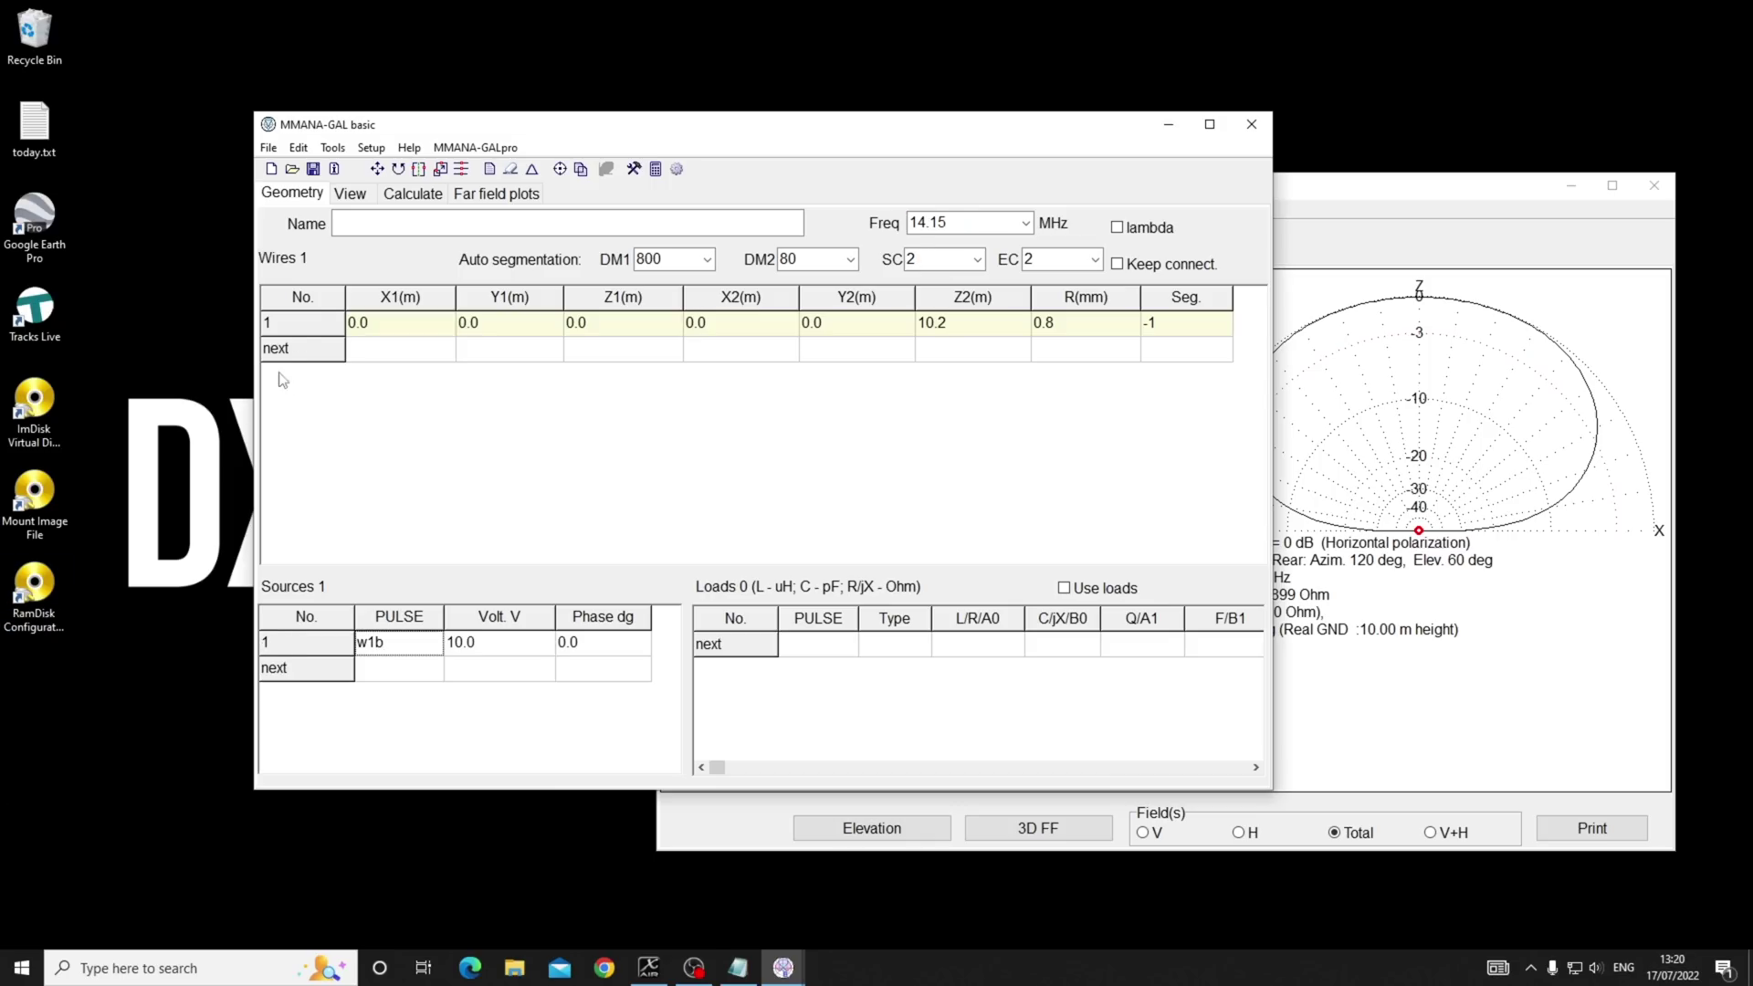
{"action": "left_click", "coordinate": [363, 193]}
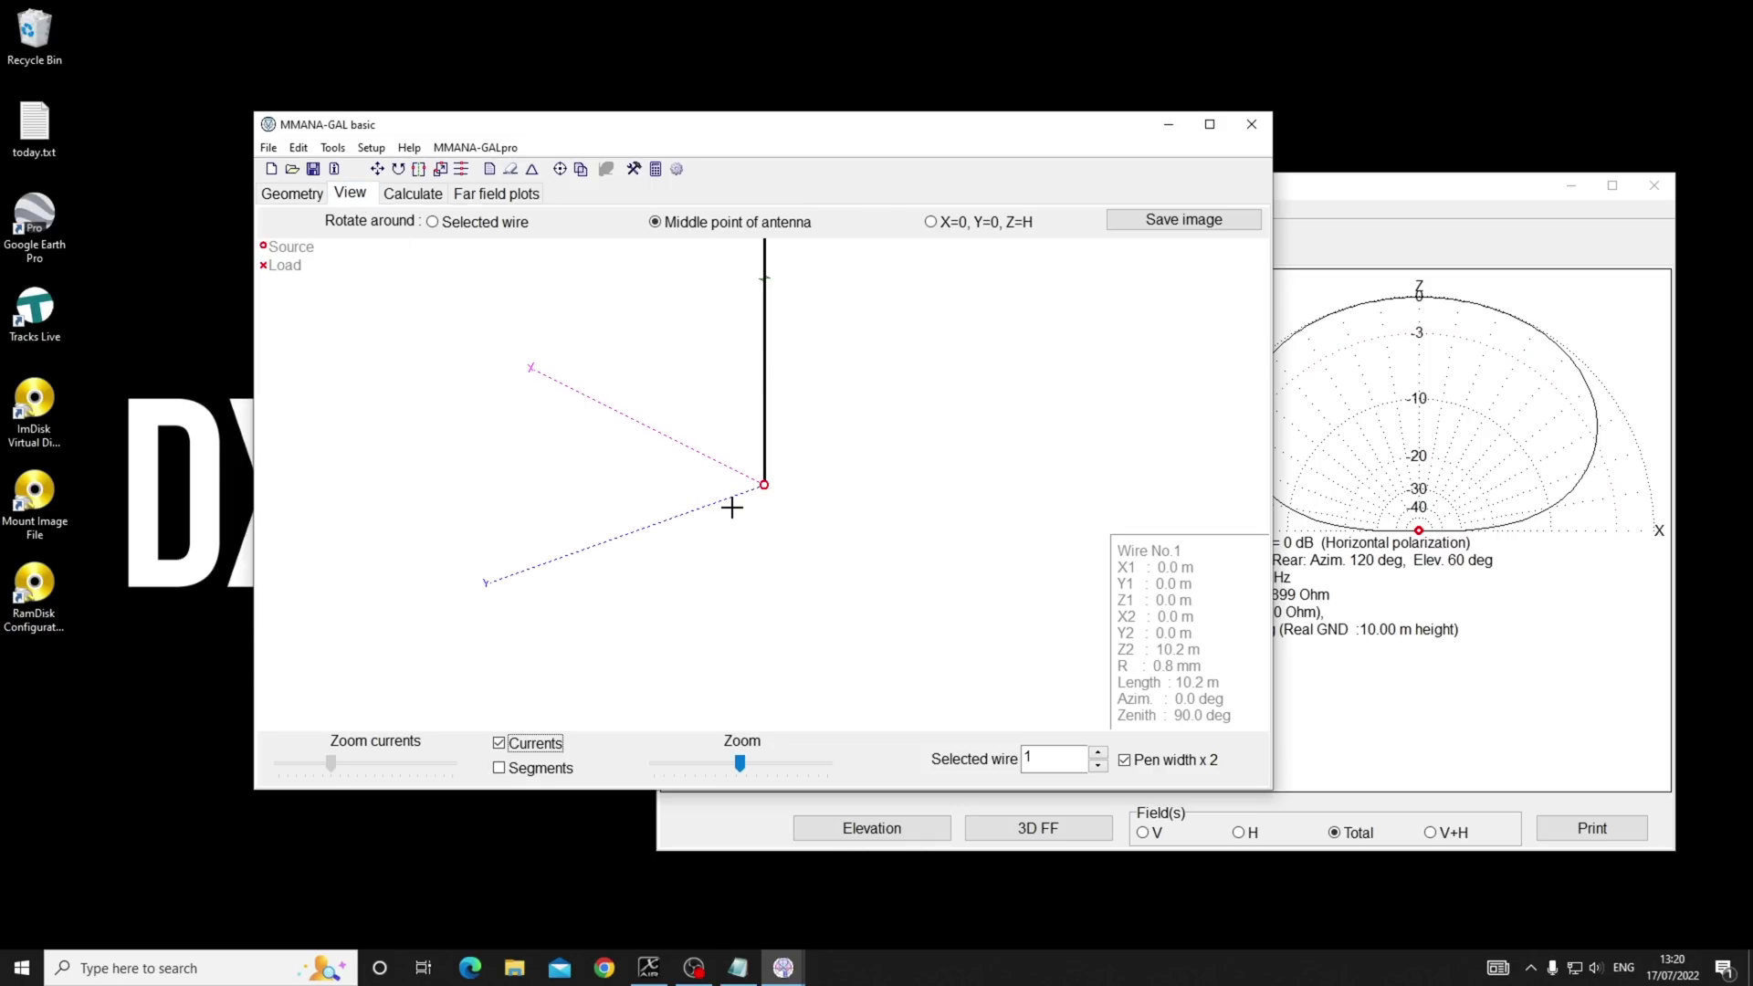
{"action": "left_click", "coordinate": [411, 193]}
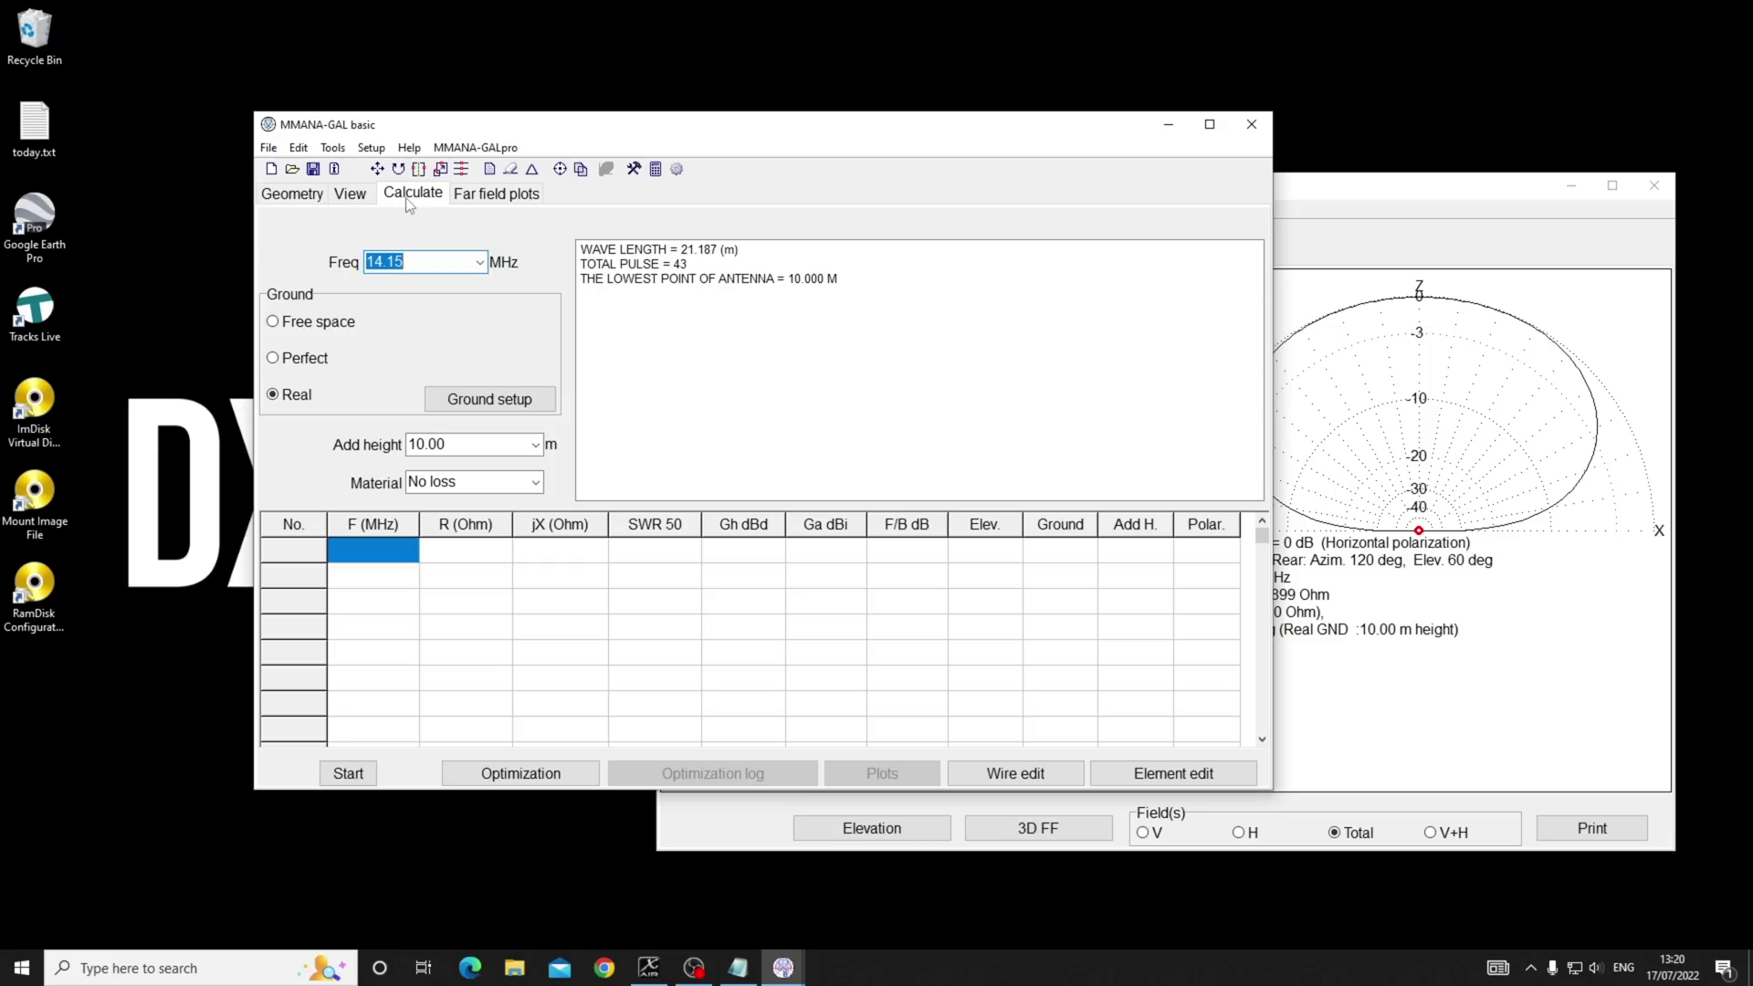
Switch the real ground to the radial boundary type with 16 radials.
{"action": "left_click", "coordinate": [536, 401]}
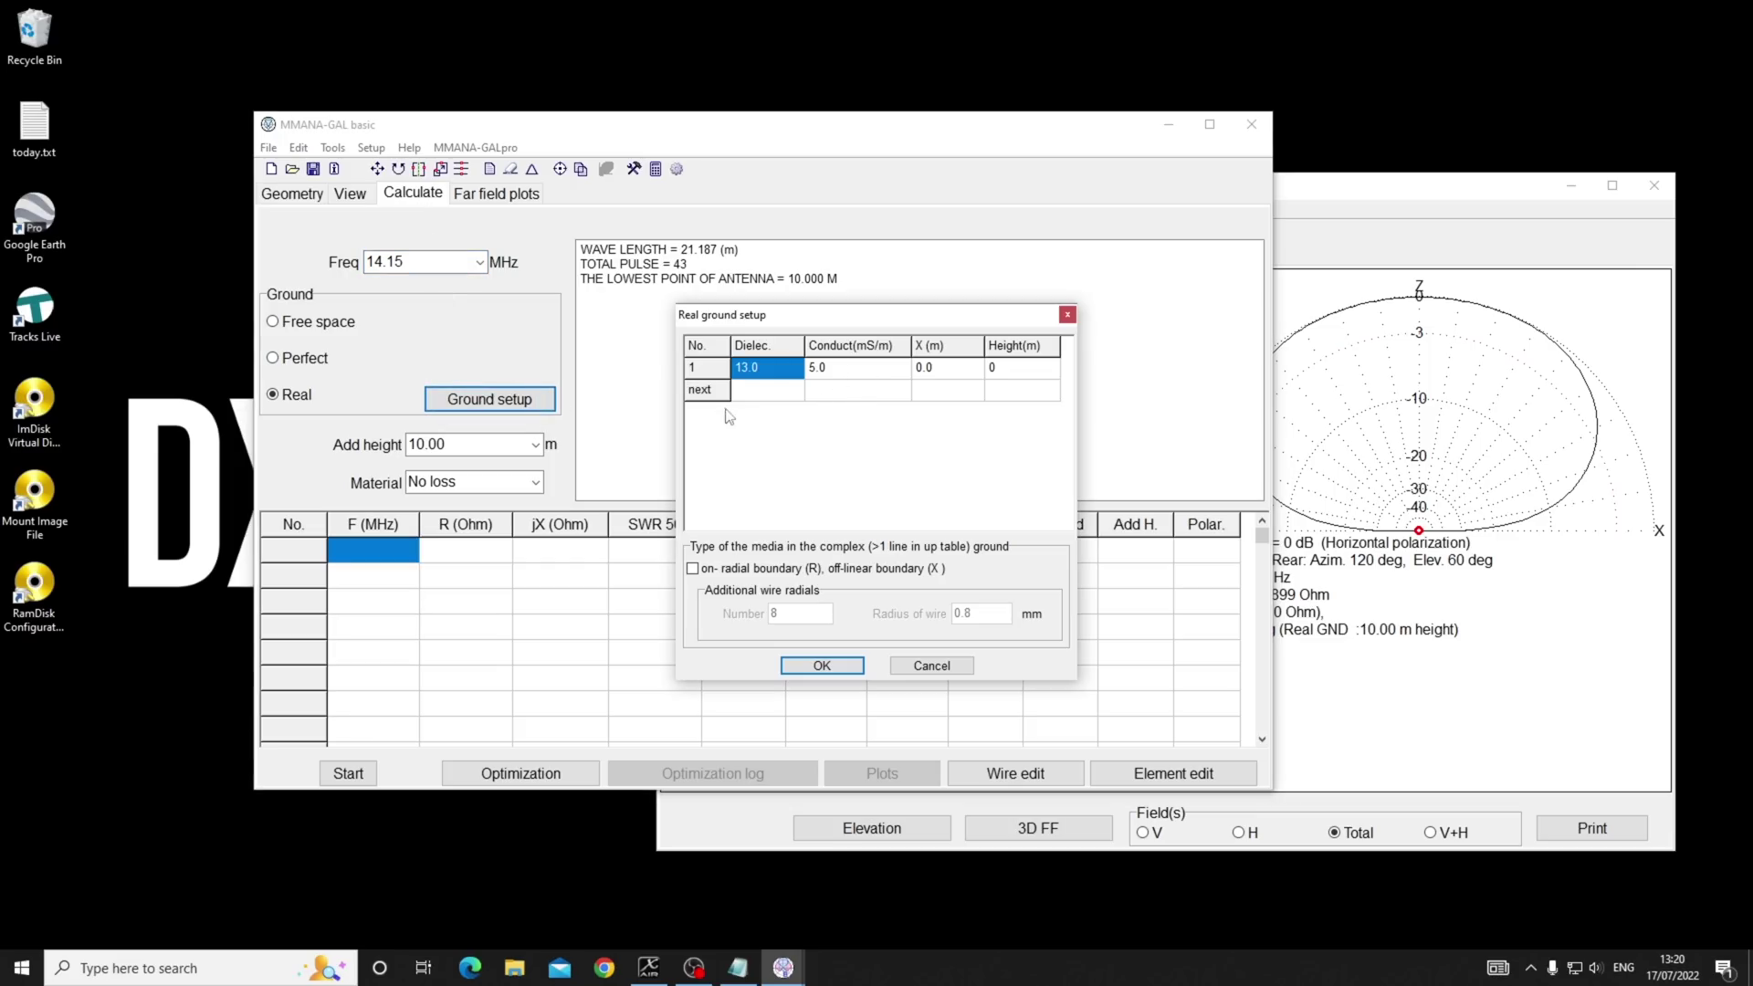
{"action": "left_click", "coordinate": [693, 570]}
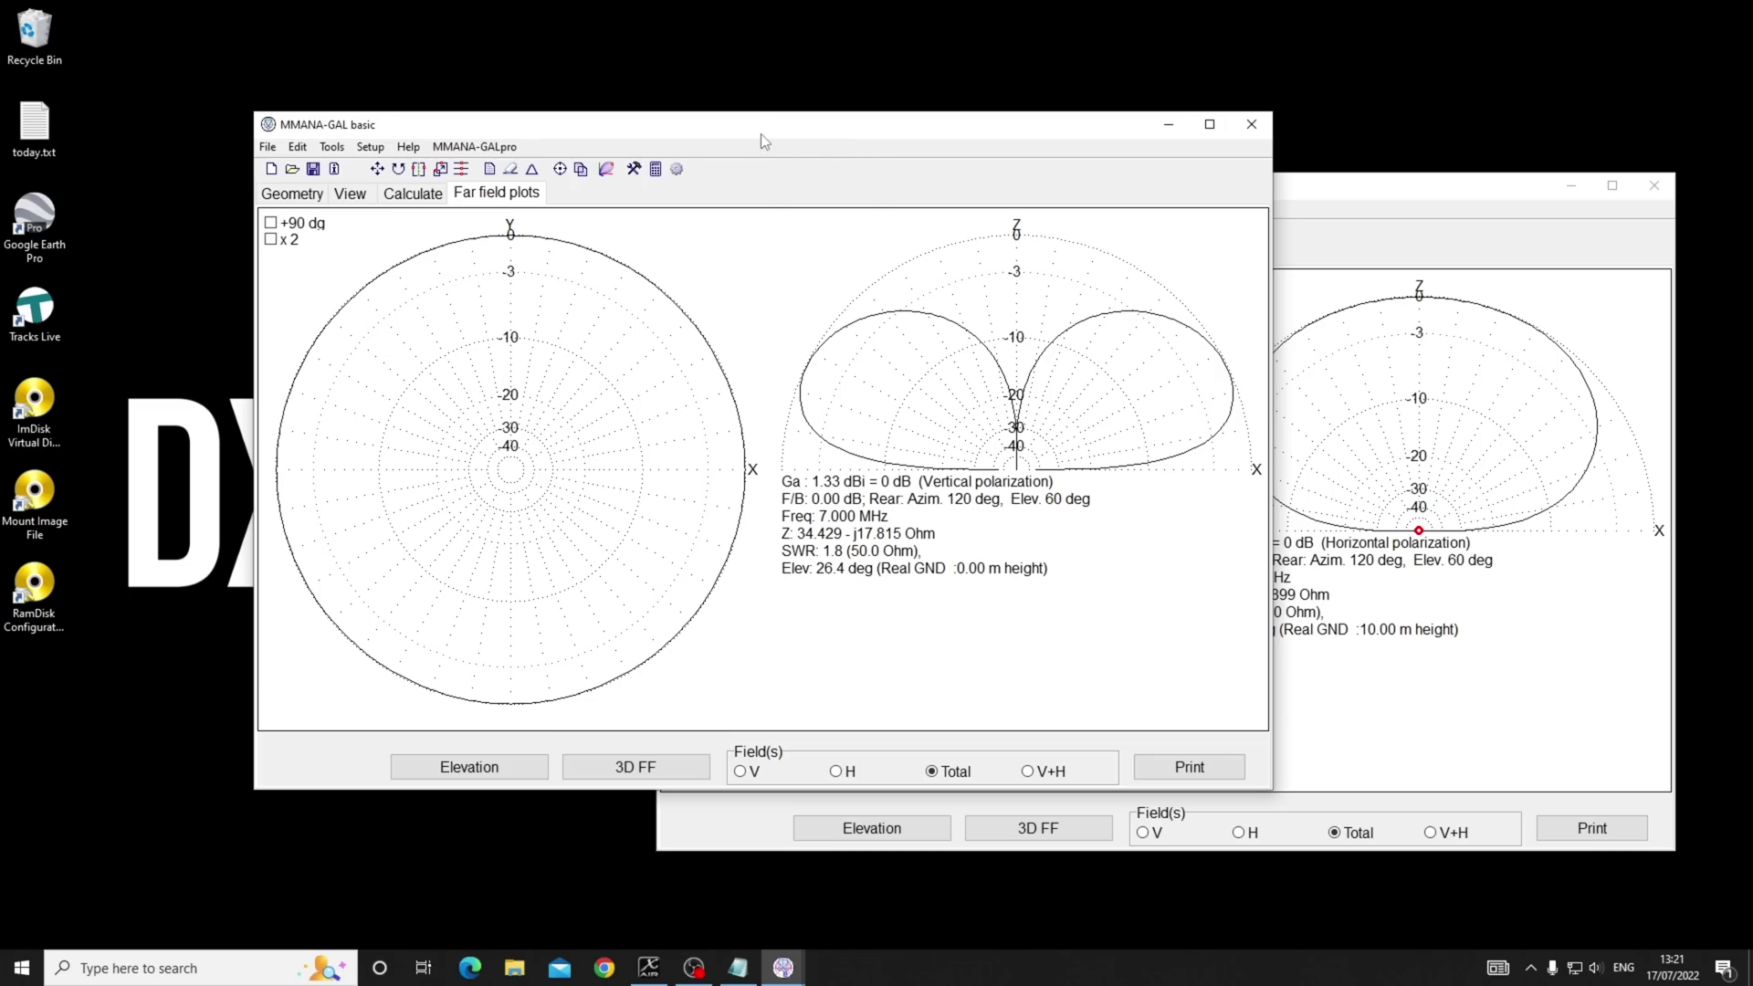
Save the vertical's far fields as vertical.mab and bring the dipole's window forward.
{"action": "left_click", "coordinate": [268, 146]}
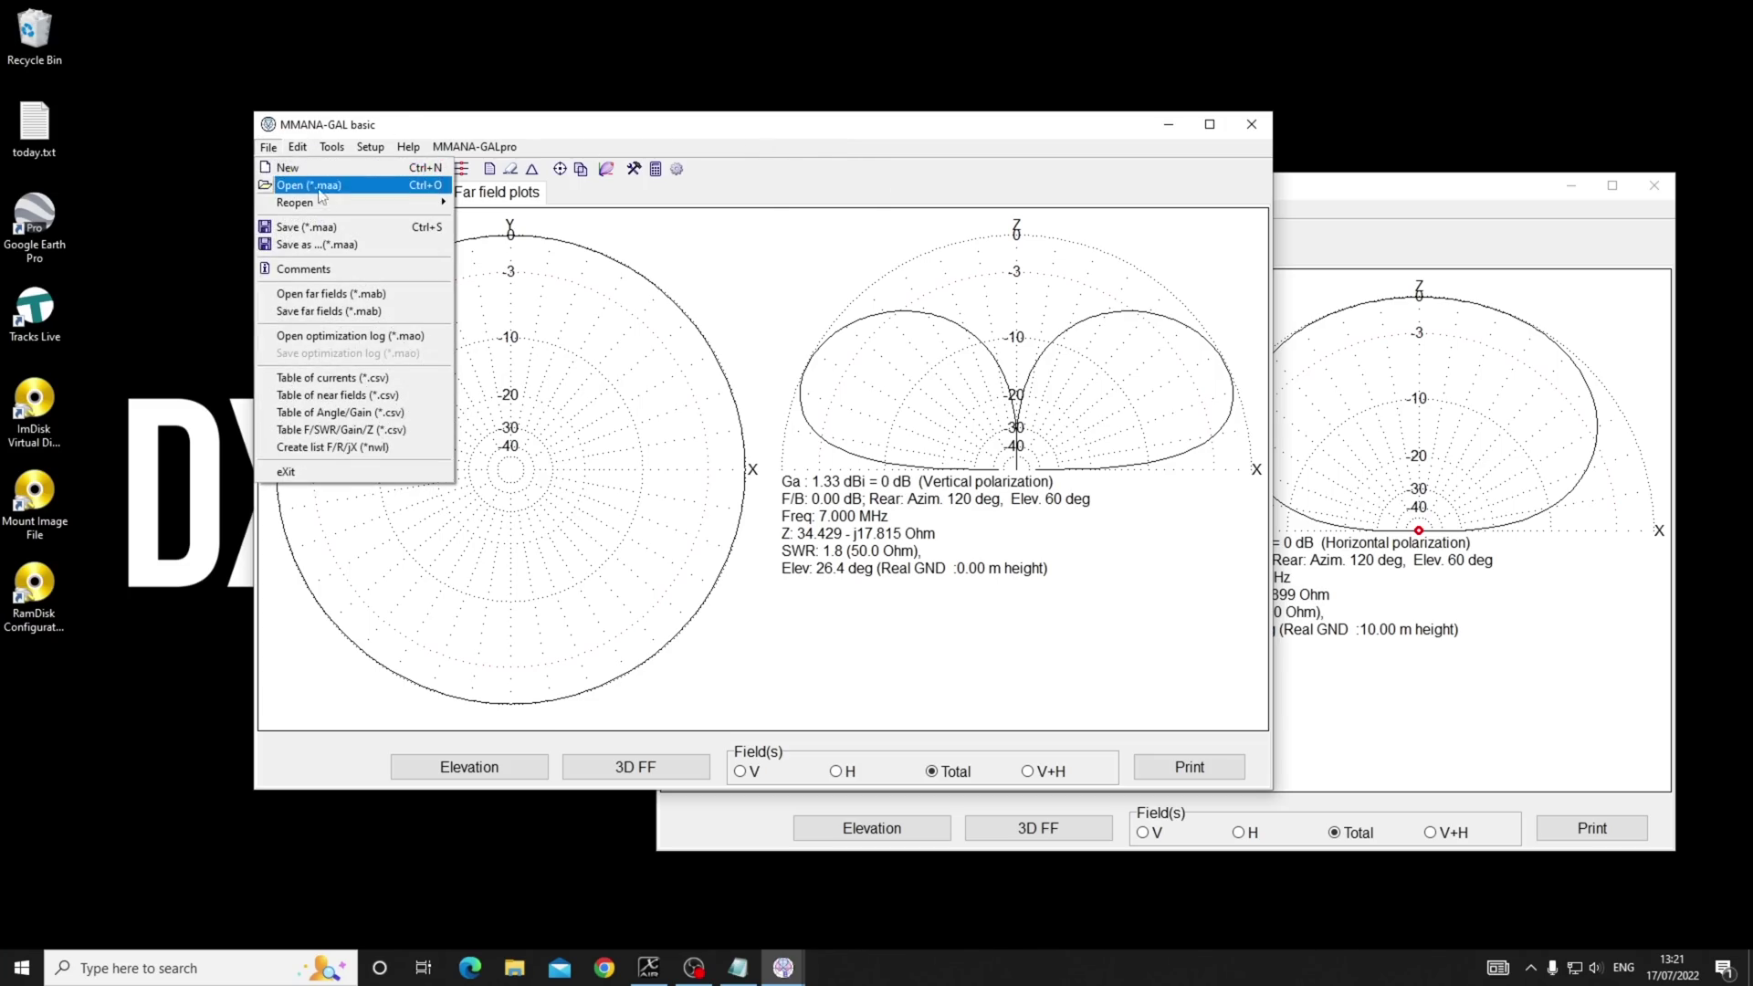
{"action": "left_click", "coordinate": [359, 312]}
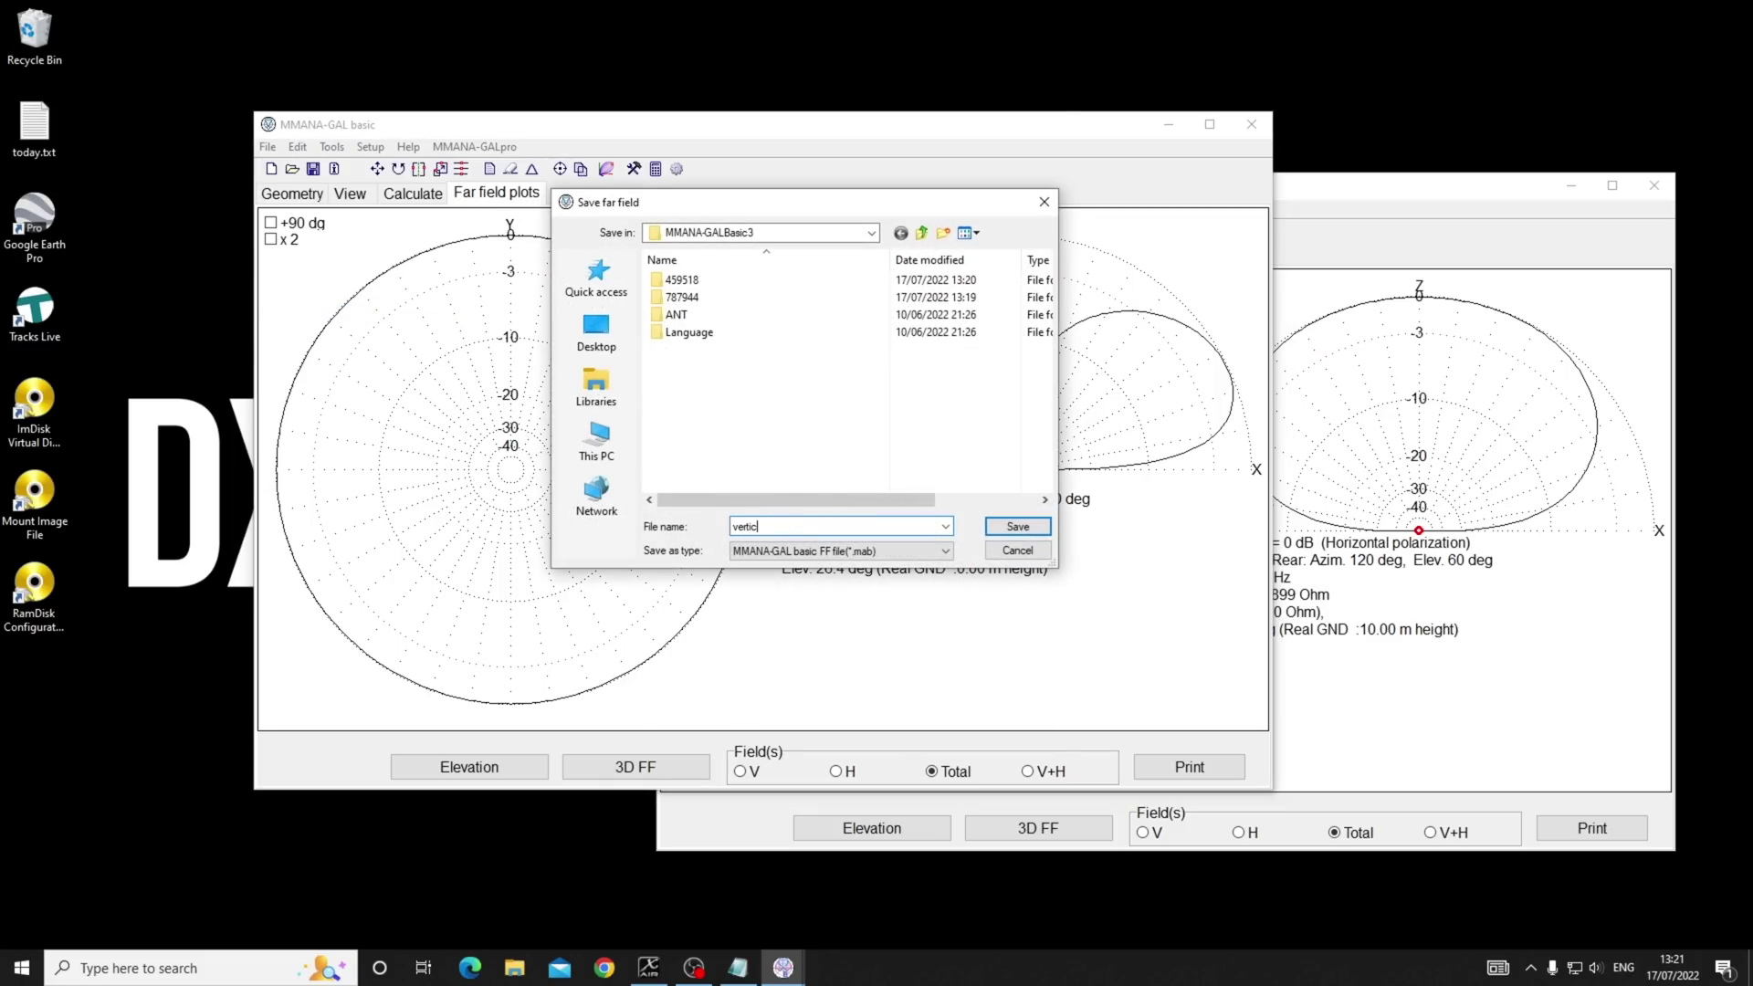
{"action": "key", "text": "Return"}
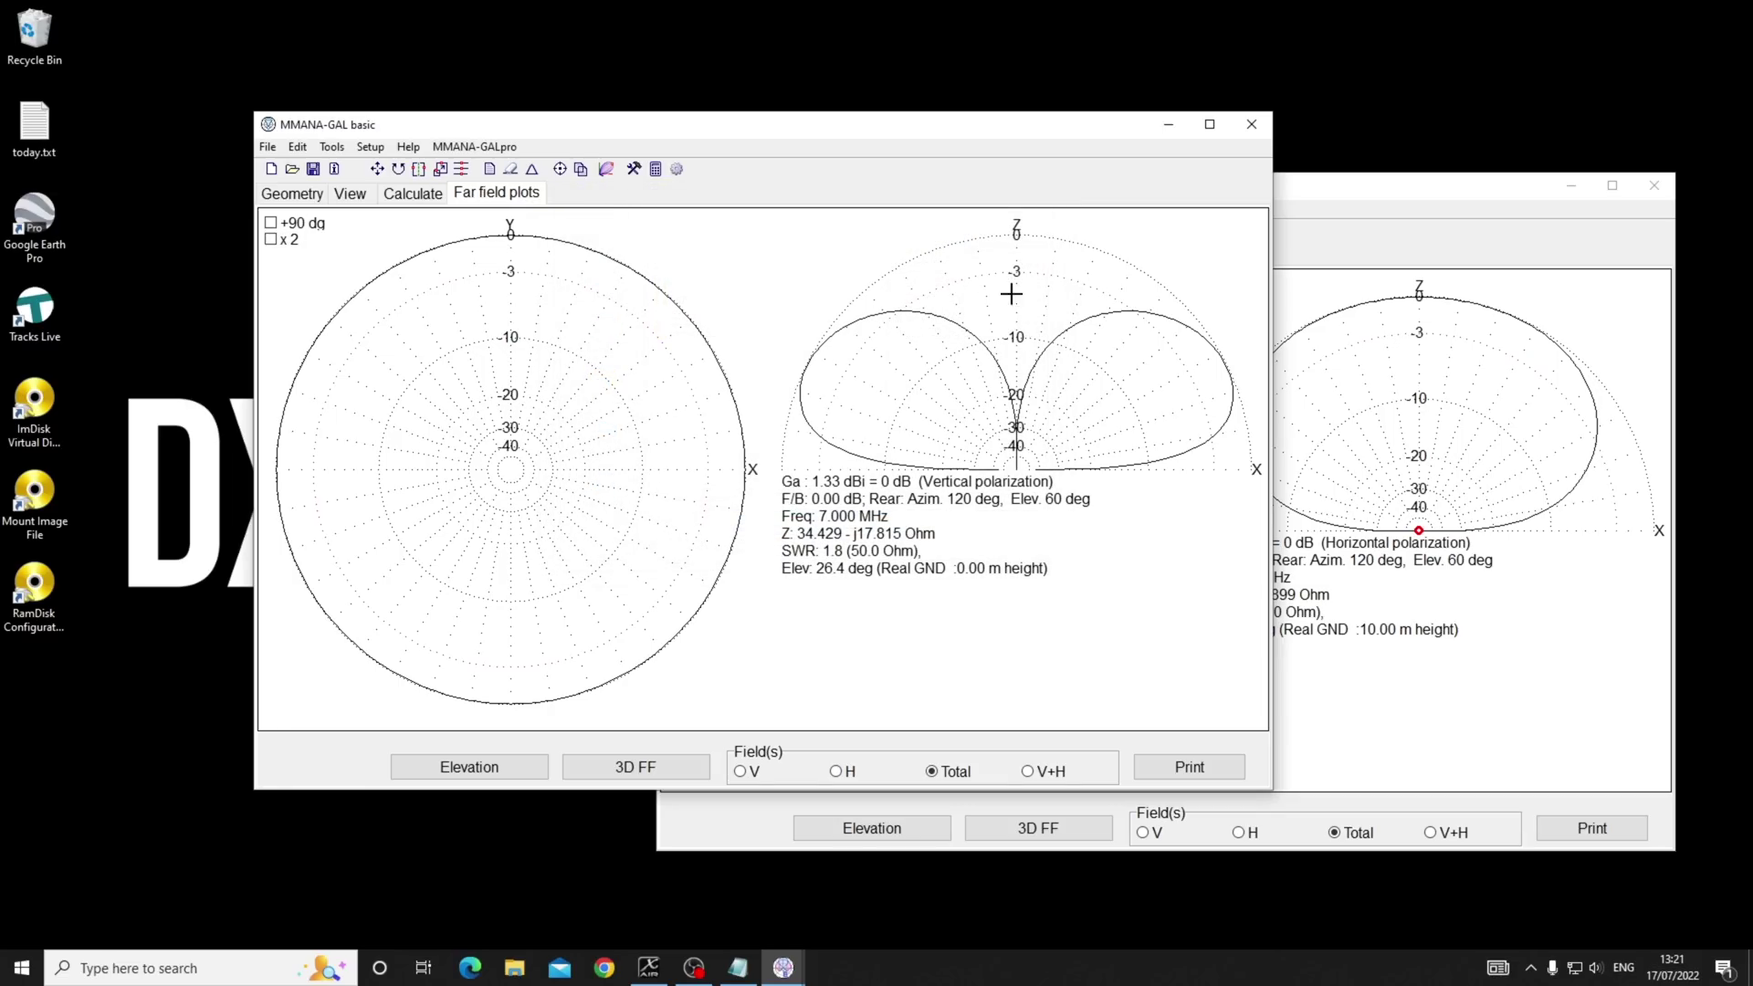
{"action": "left_click", "coordinate": [1301, 195]}
{"action": "left_click_drag", "start_coordinate": [1301, 195], "coordinate": [1079, 155]}
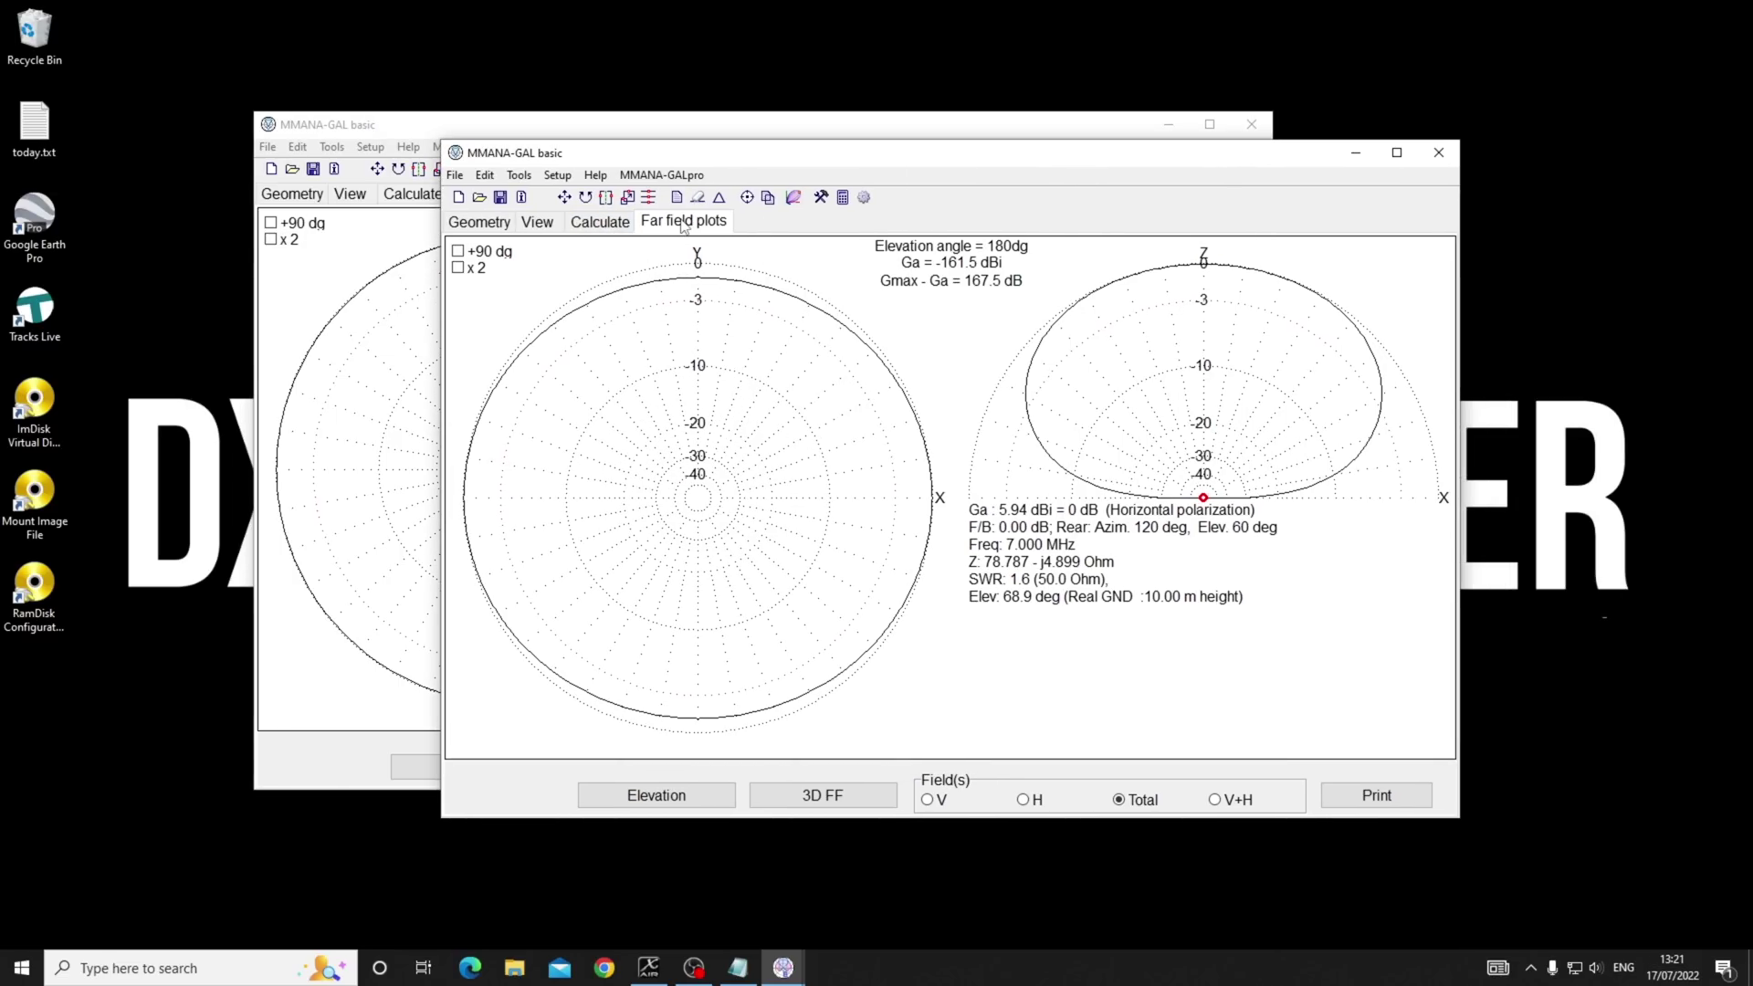
Load vertical.mab into a Compare view alongside the dipole's patterns.
{"action": "left_click", "coordinate": [553, 176]}
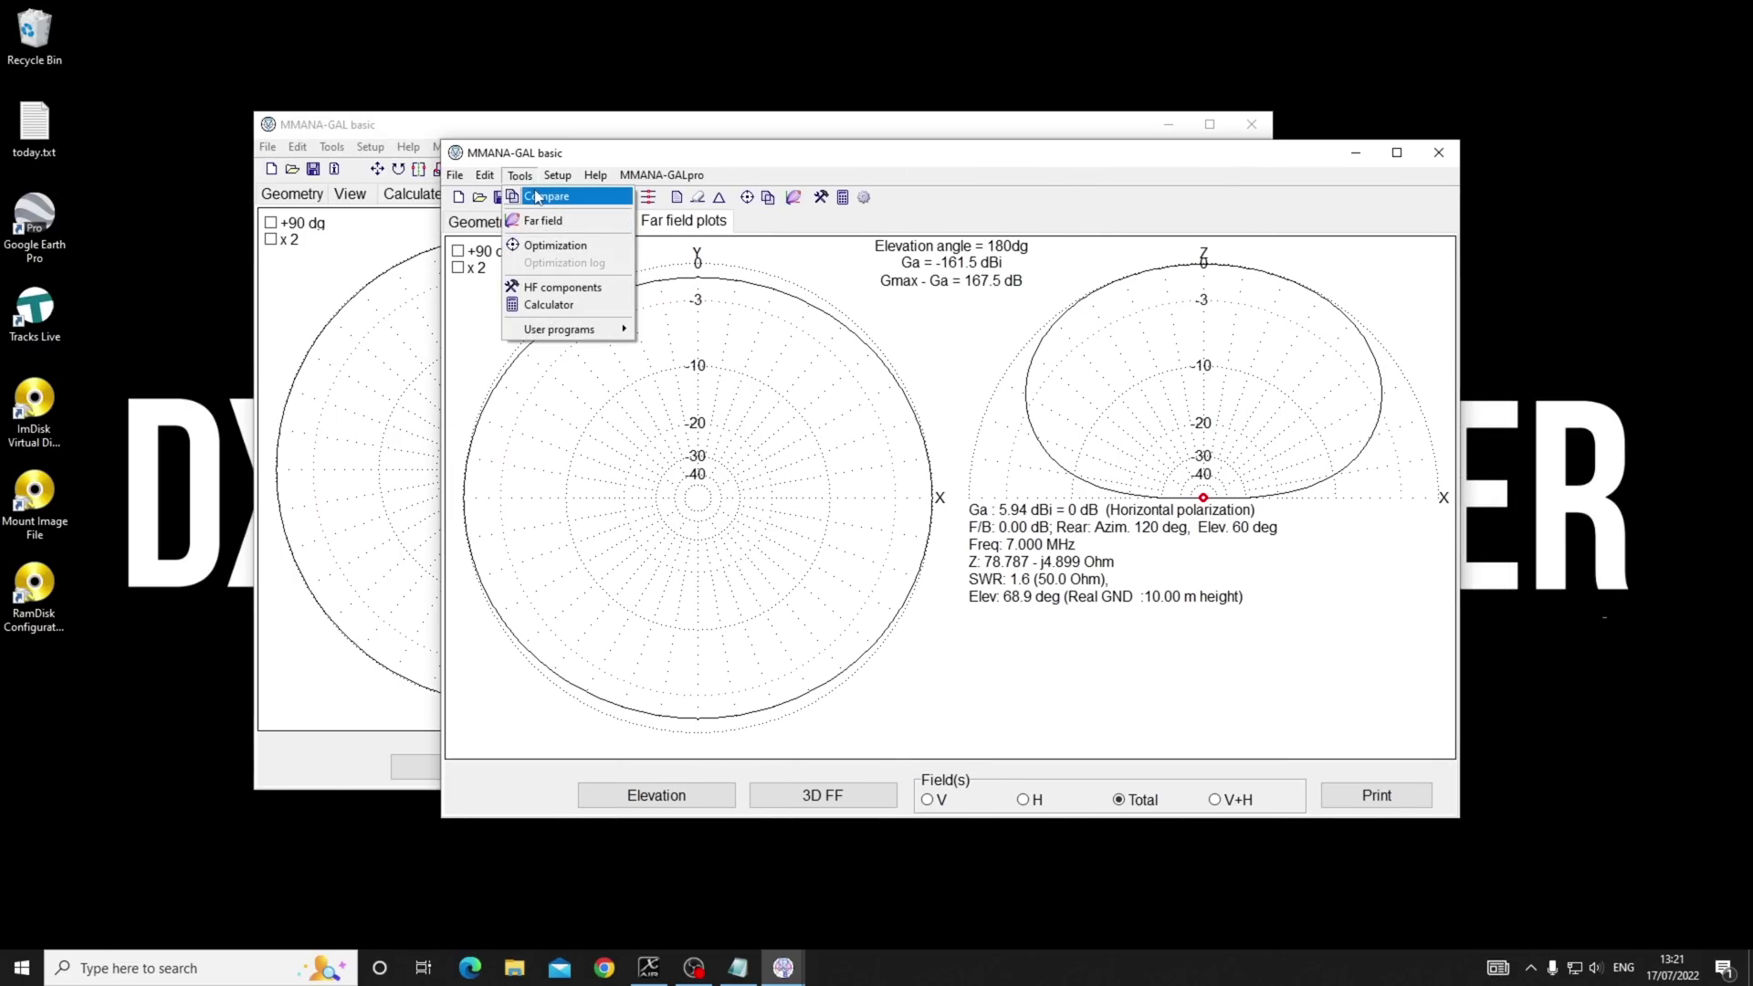
{"action": "left_click", "coordinate": [537, 189]}
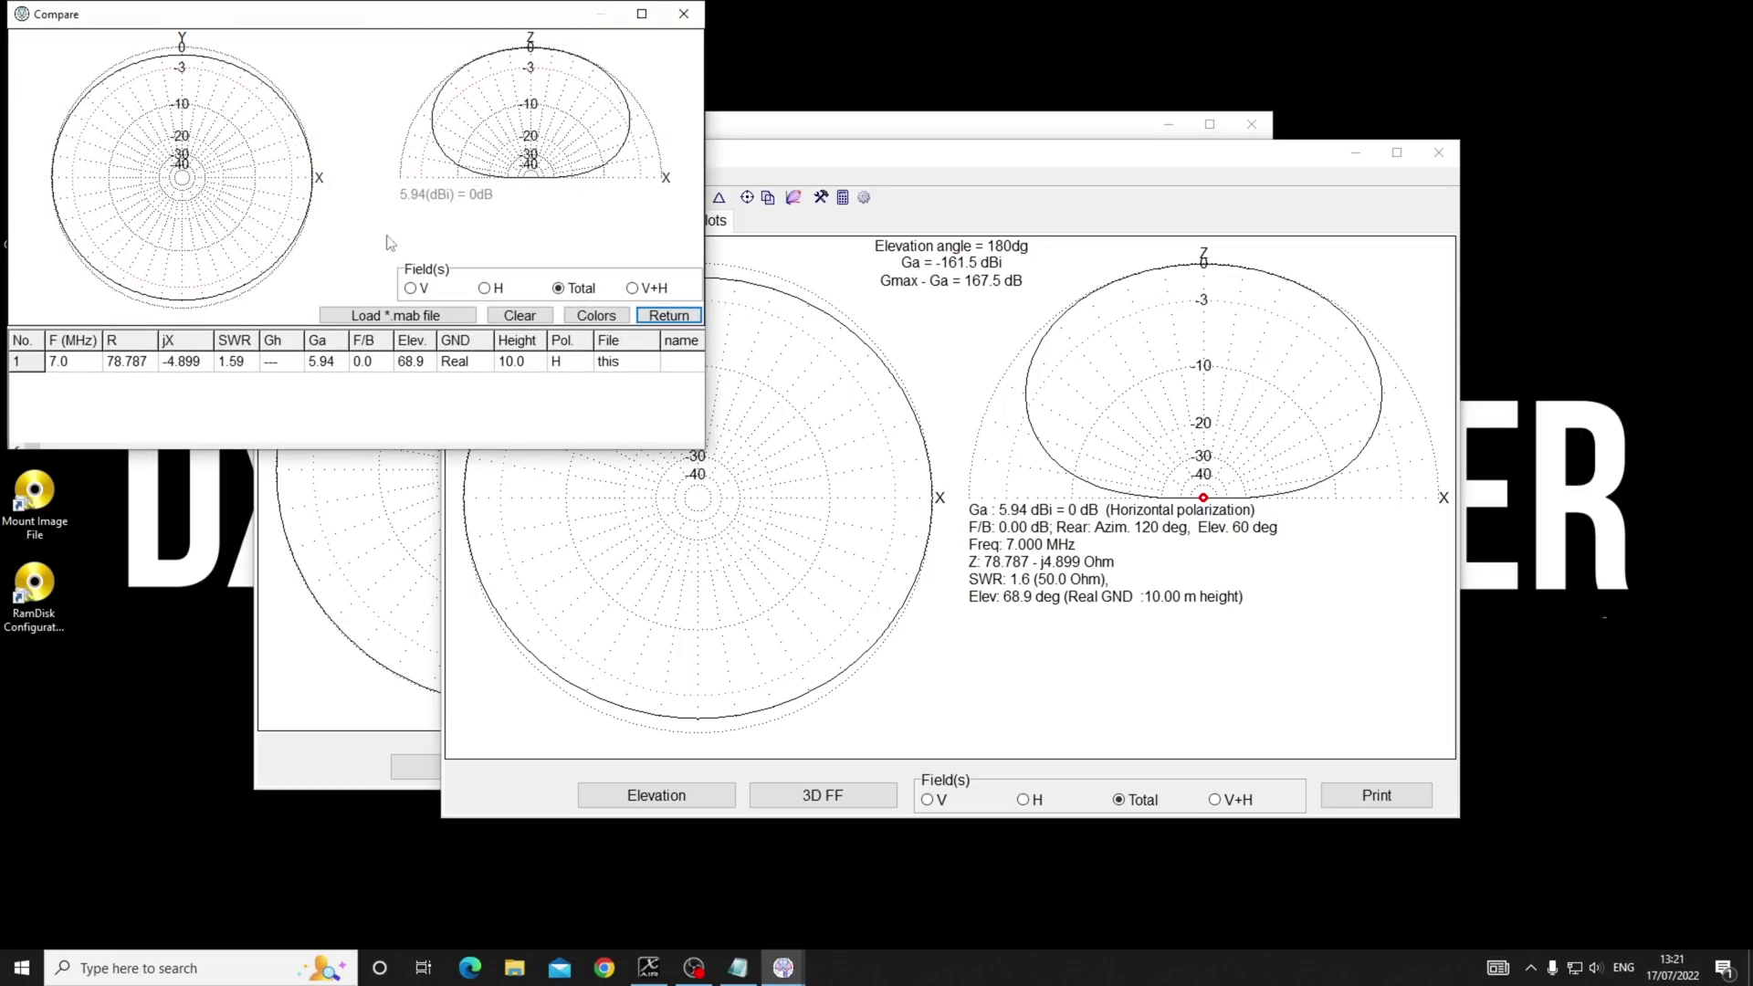
{"action": "left_click", "coordinate": [429, 315]}
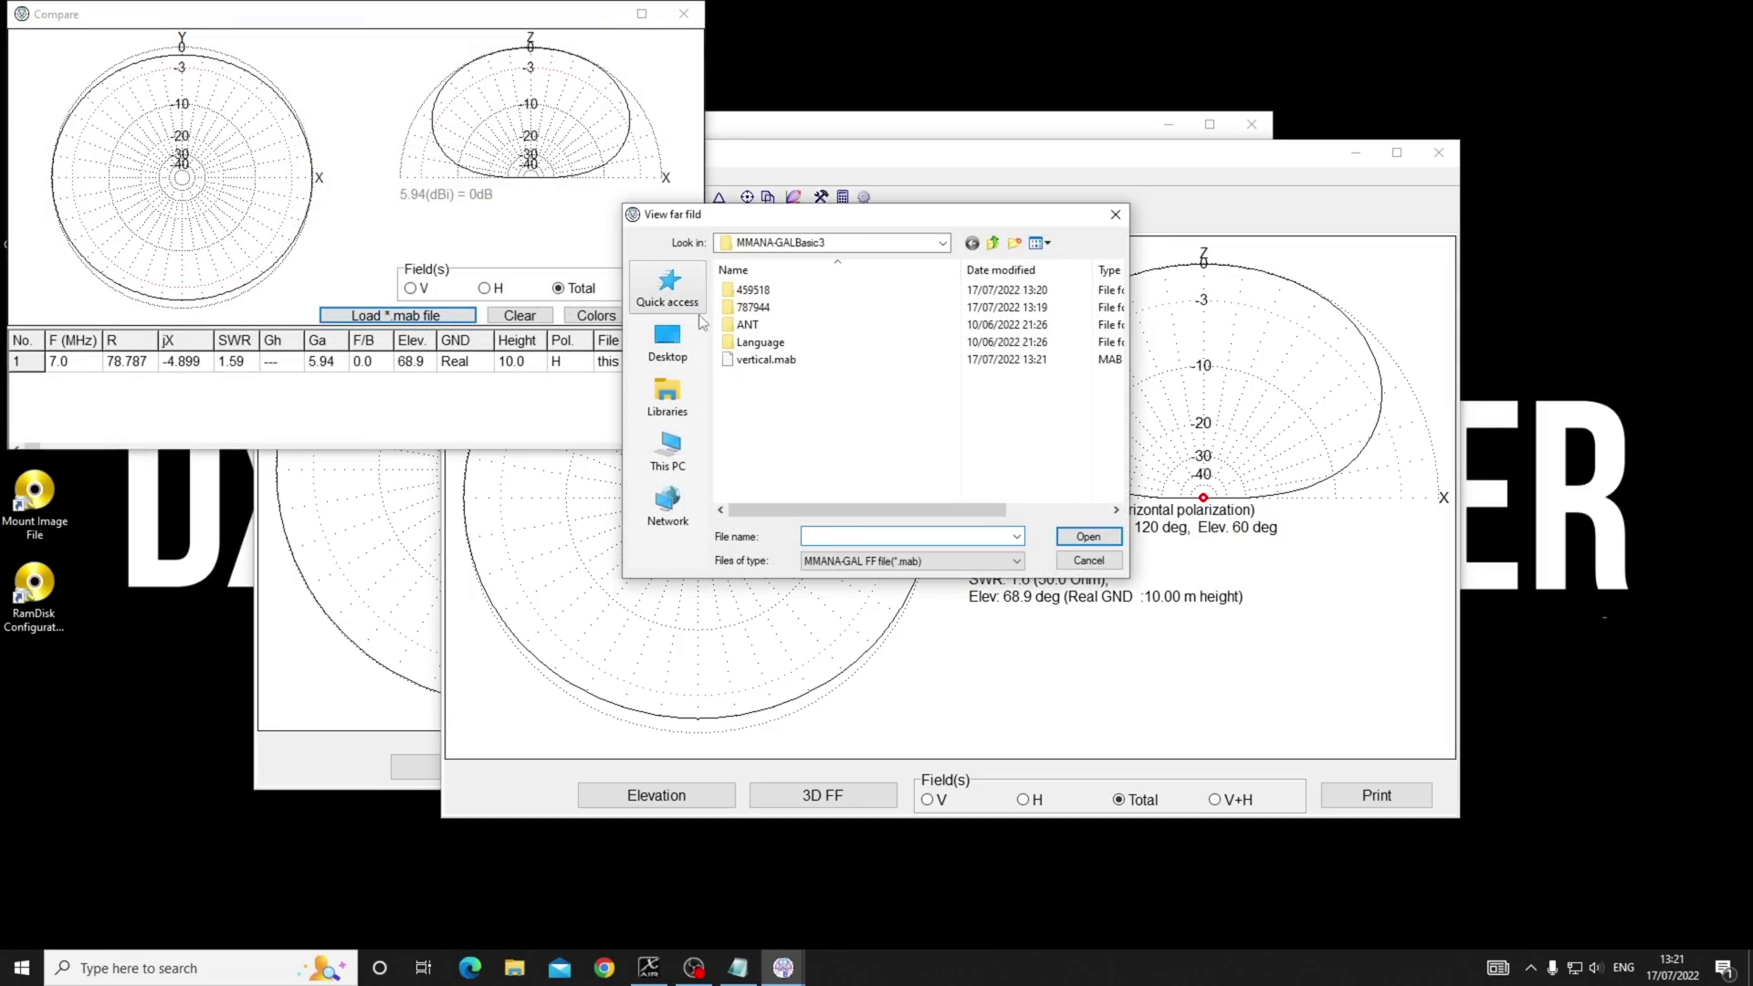
{"action": "double_click", "coordinate": [765, 360]}
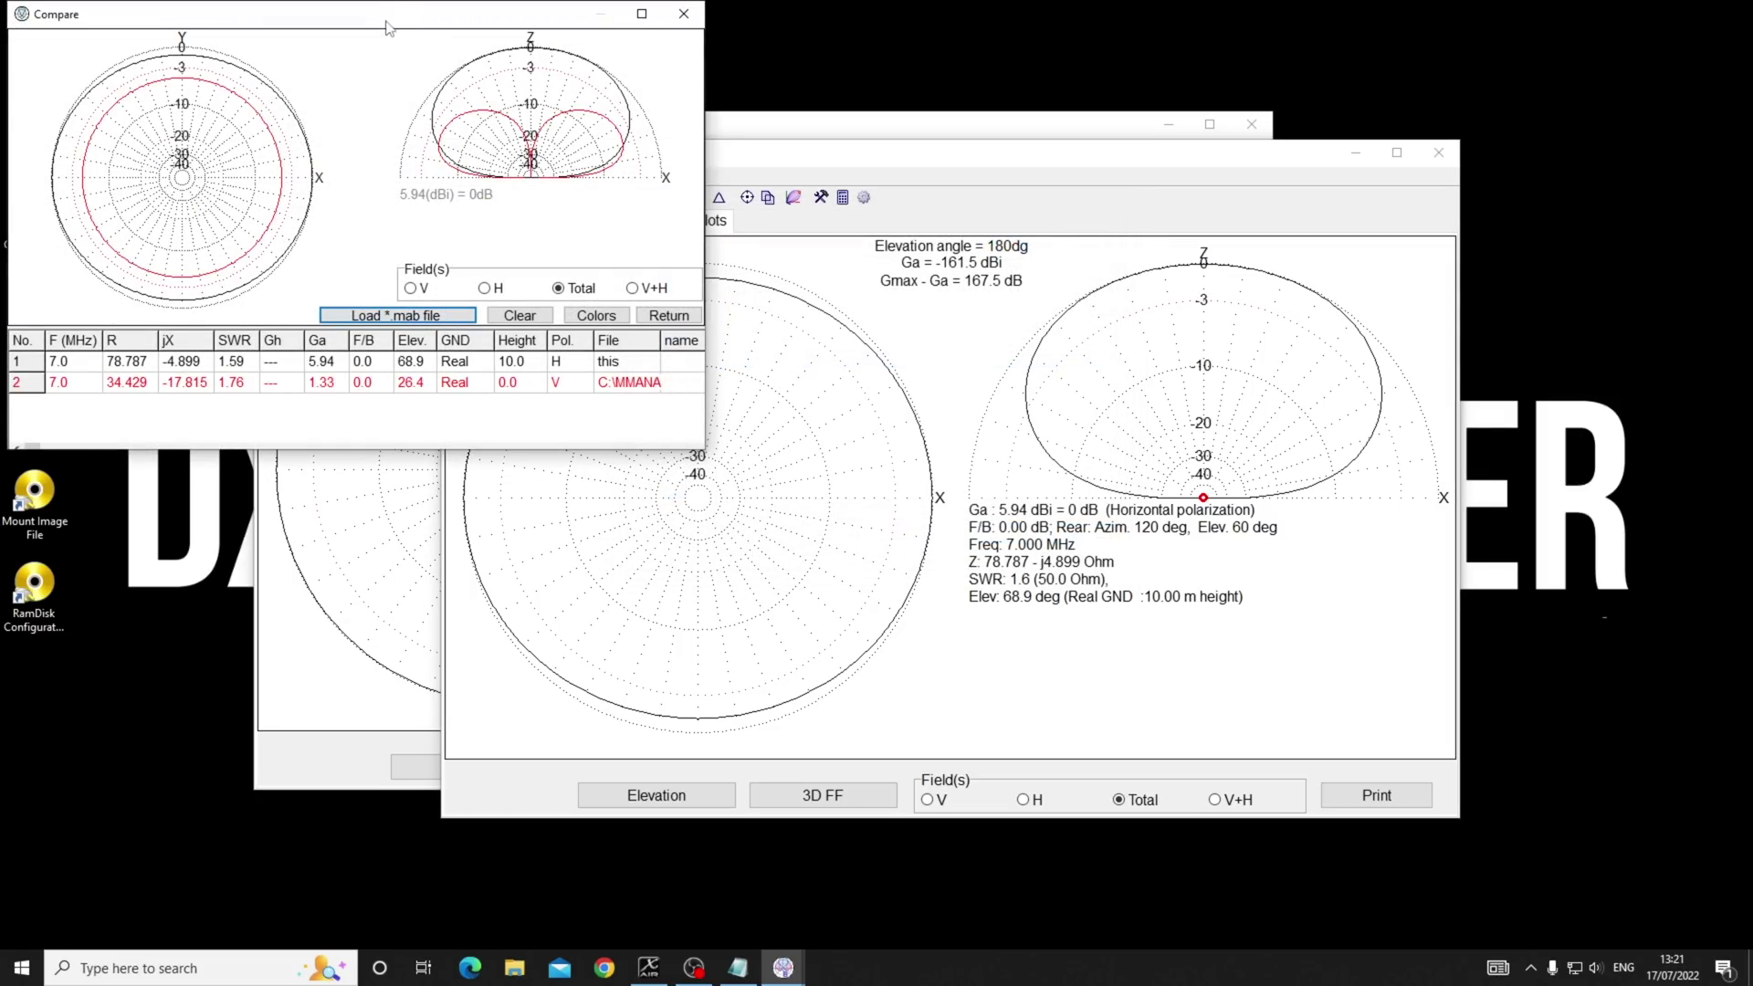
{"action": "left_click_drag", "start_coordinate": [385, 27], "coordinate": [638, 146]}
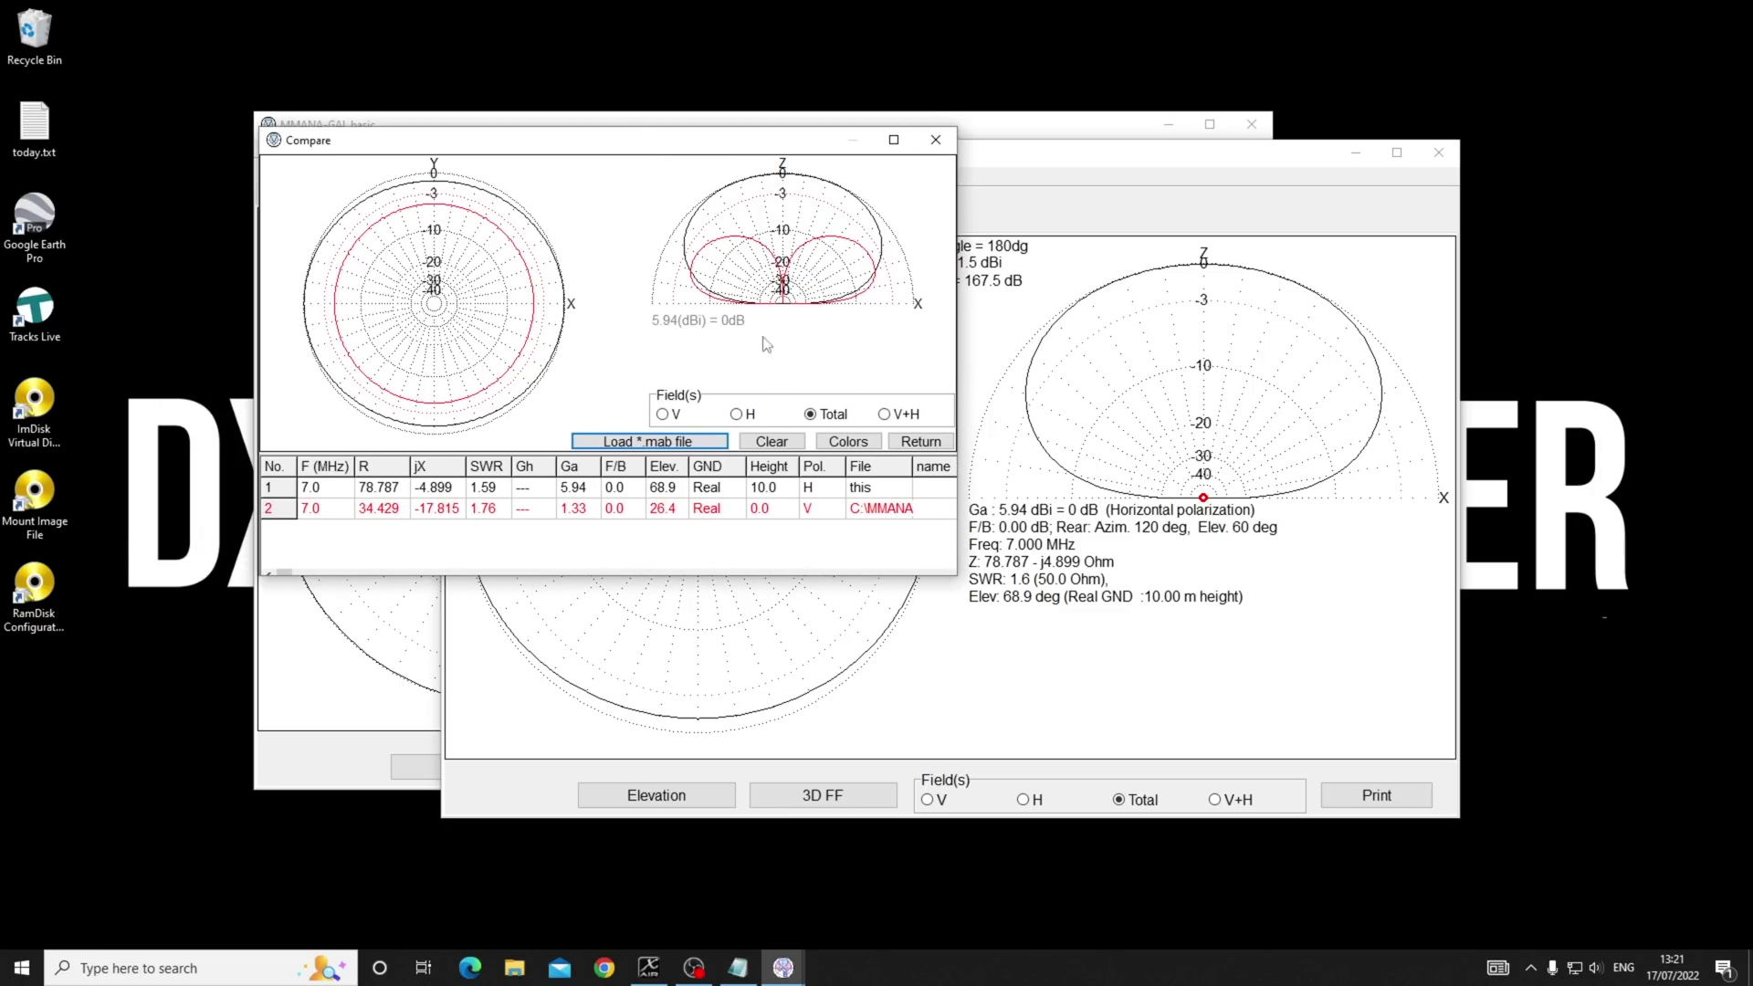
Draw the dipole's comparison curves (row 1) in blue.
{"action": "left_click", "coordinate": [493, 496]}
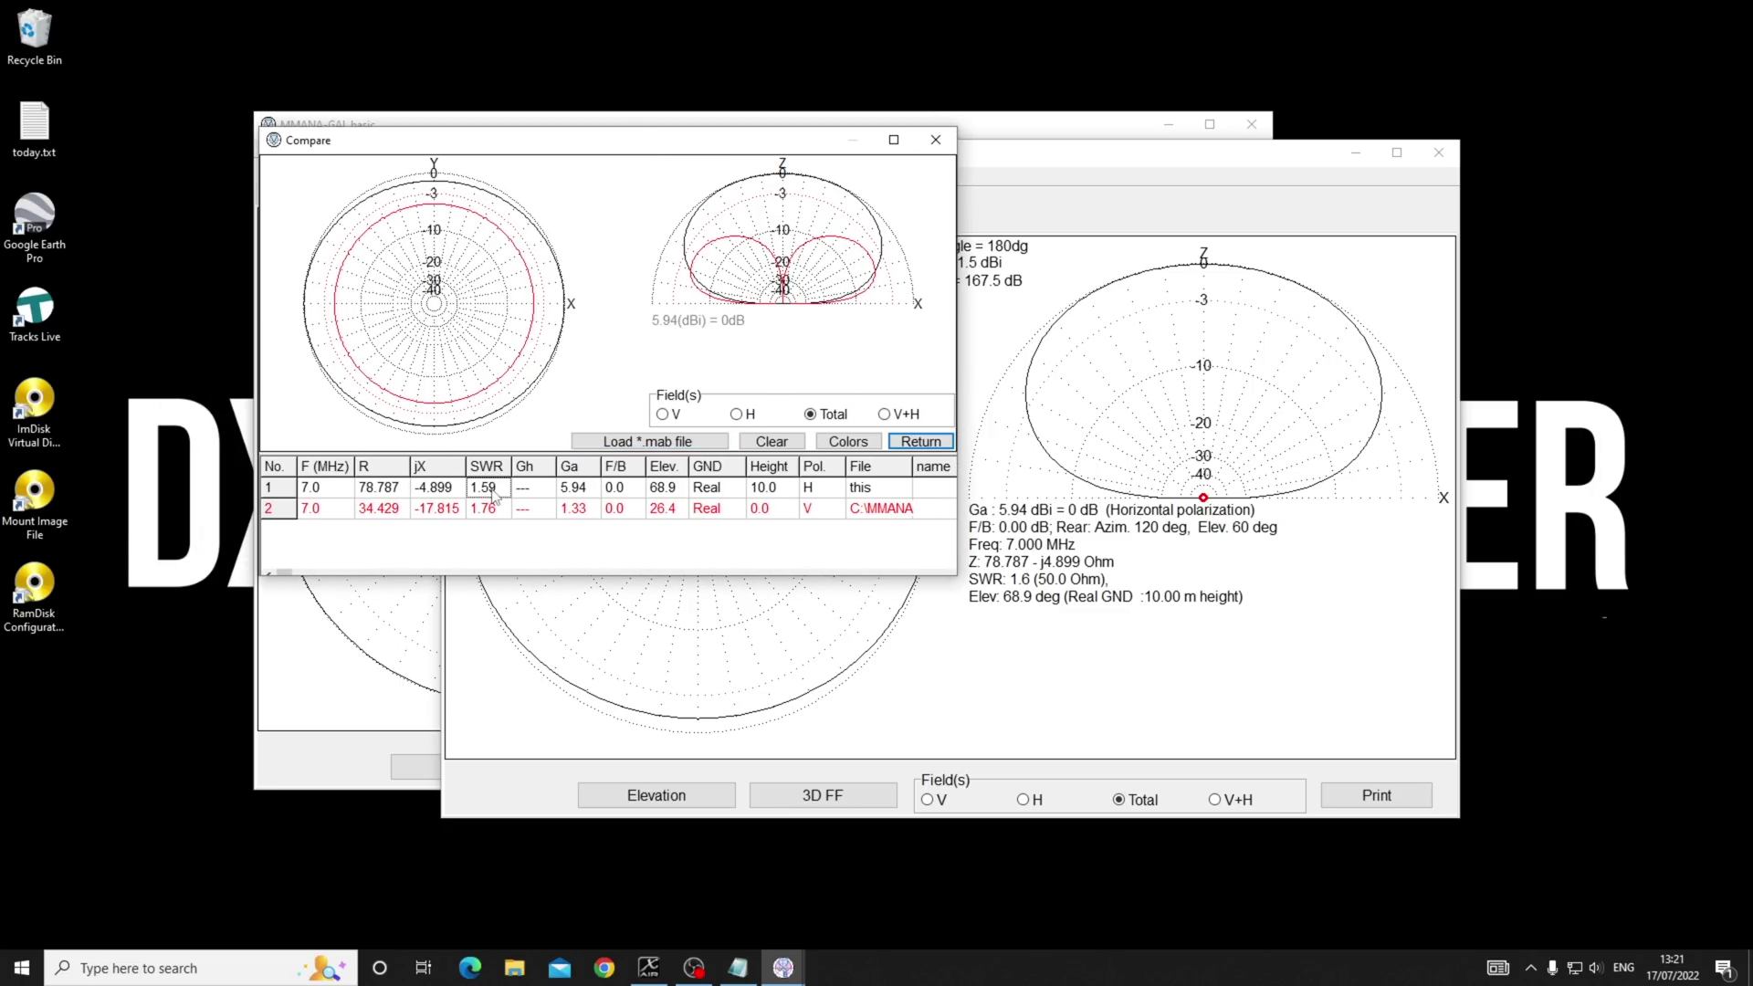
{"action": "left_click", "coordinate": [879, 446]}
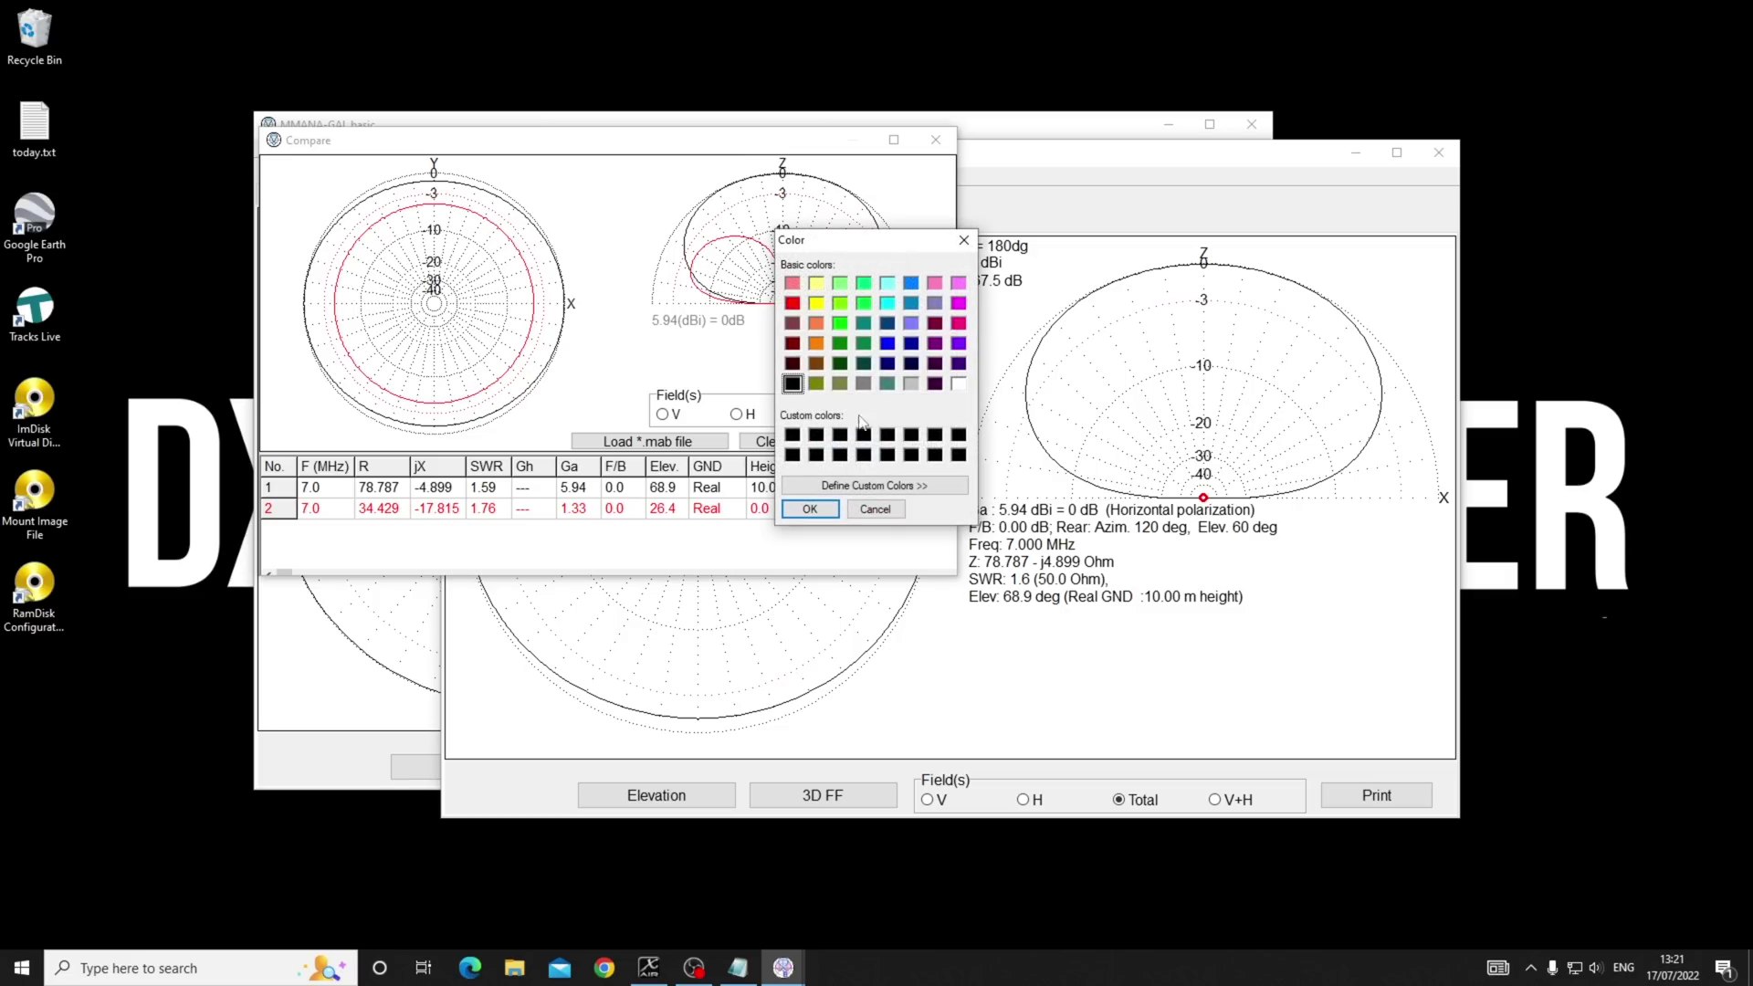
{"action": "left_click", "coordinate": [809, 509]}
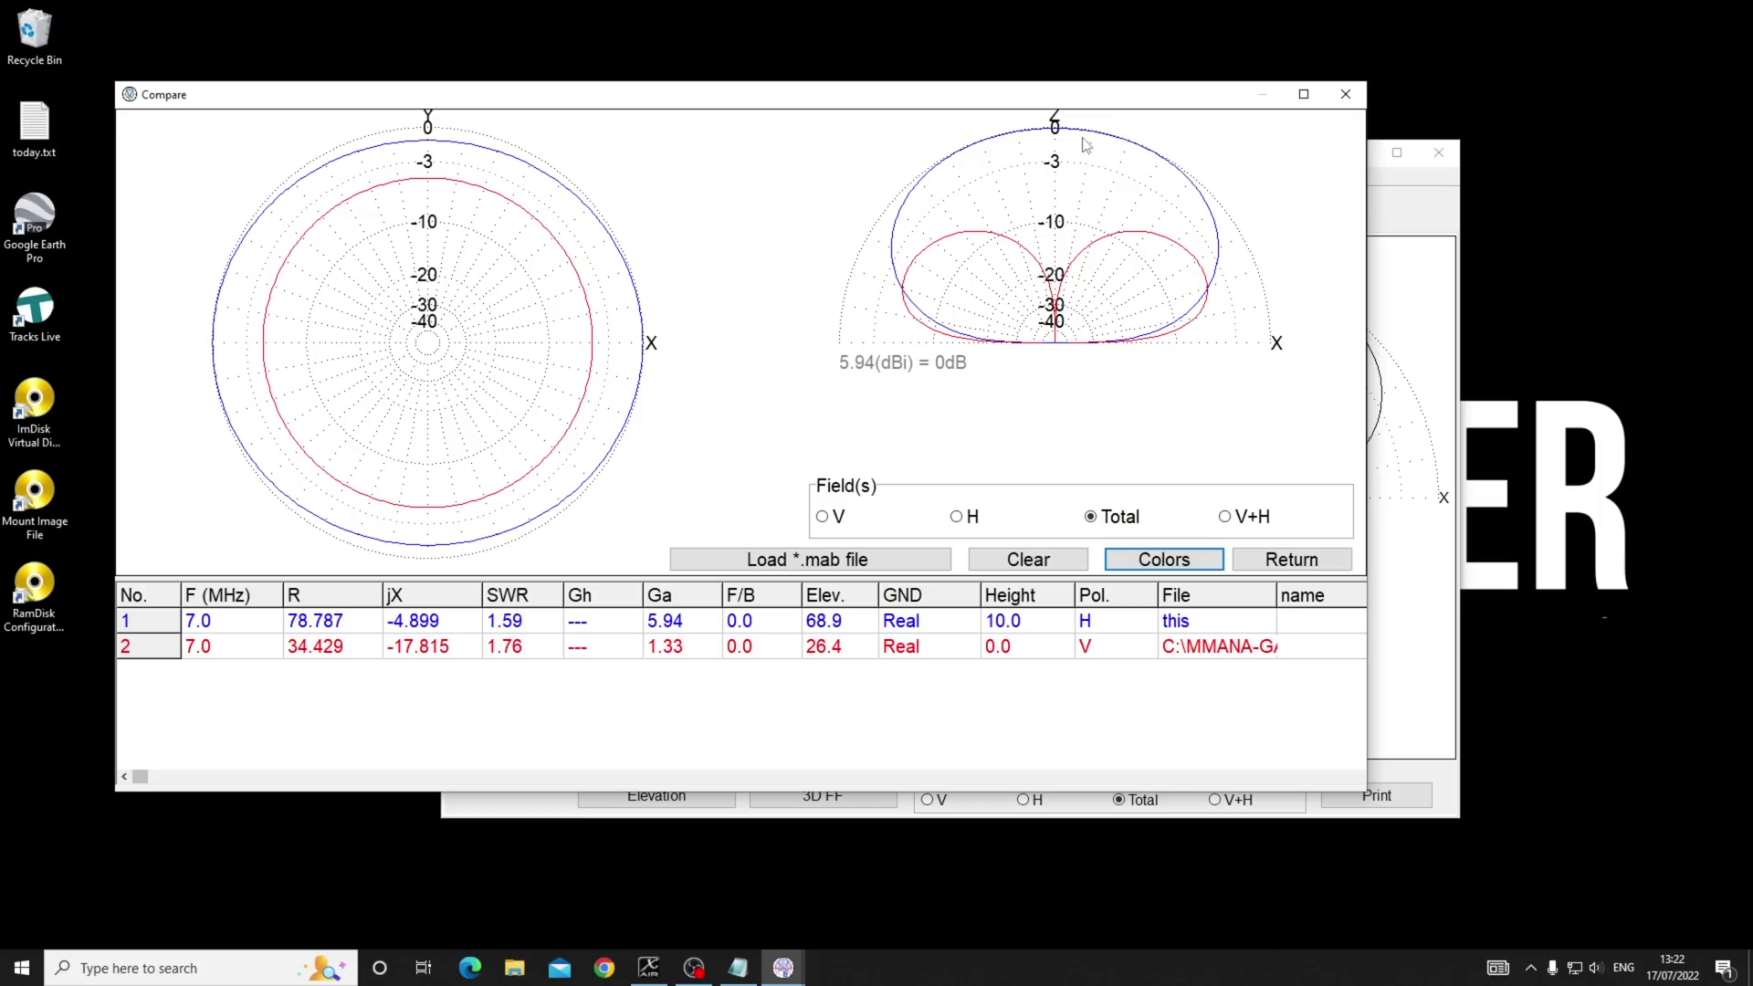
Close the comparison and plot the dipole's azimuth pattern at 20° elevation.
{"action": "left_click", "coordinate": [1345, 97]}
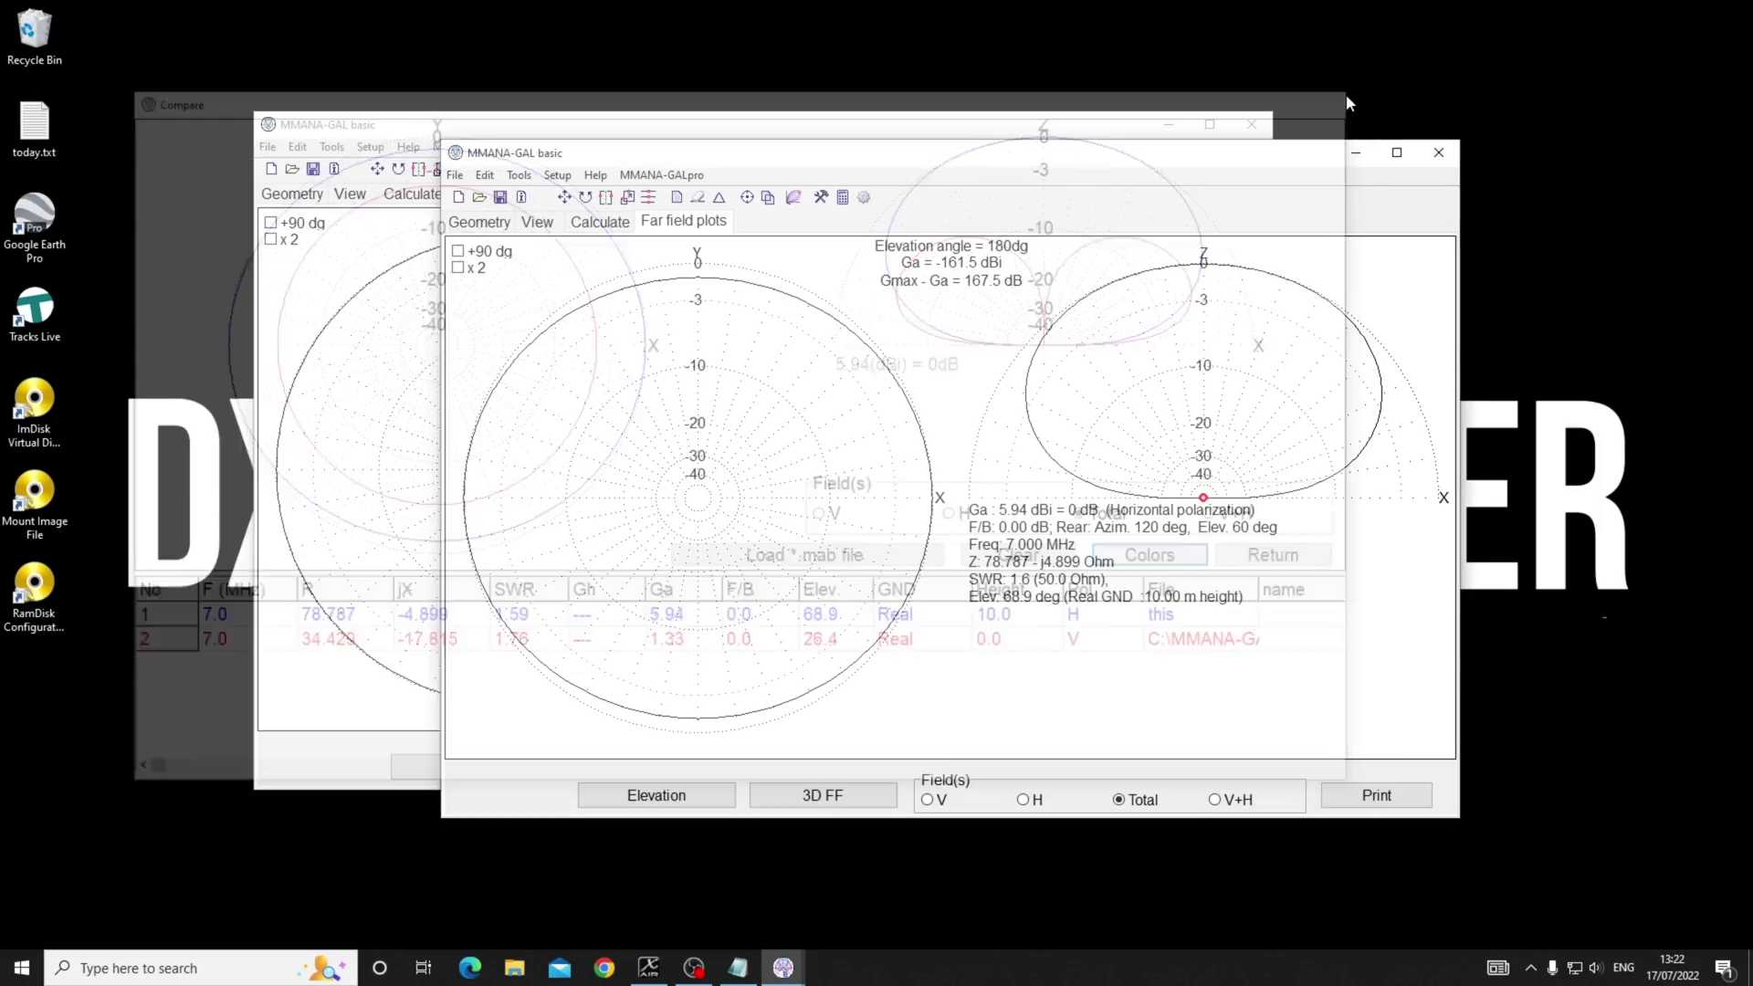
{"action": "double_click", "coordinate": [930, 162]}
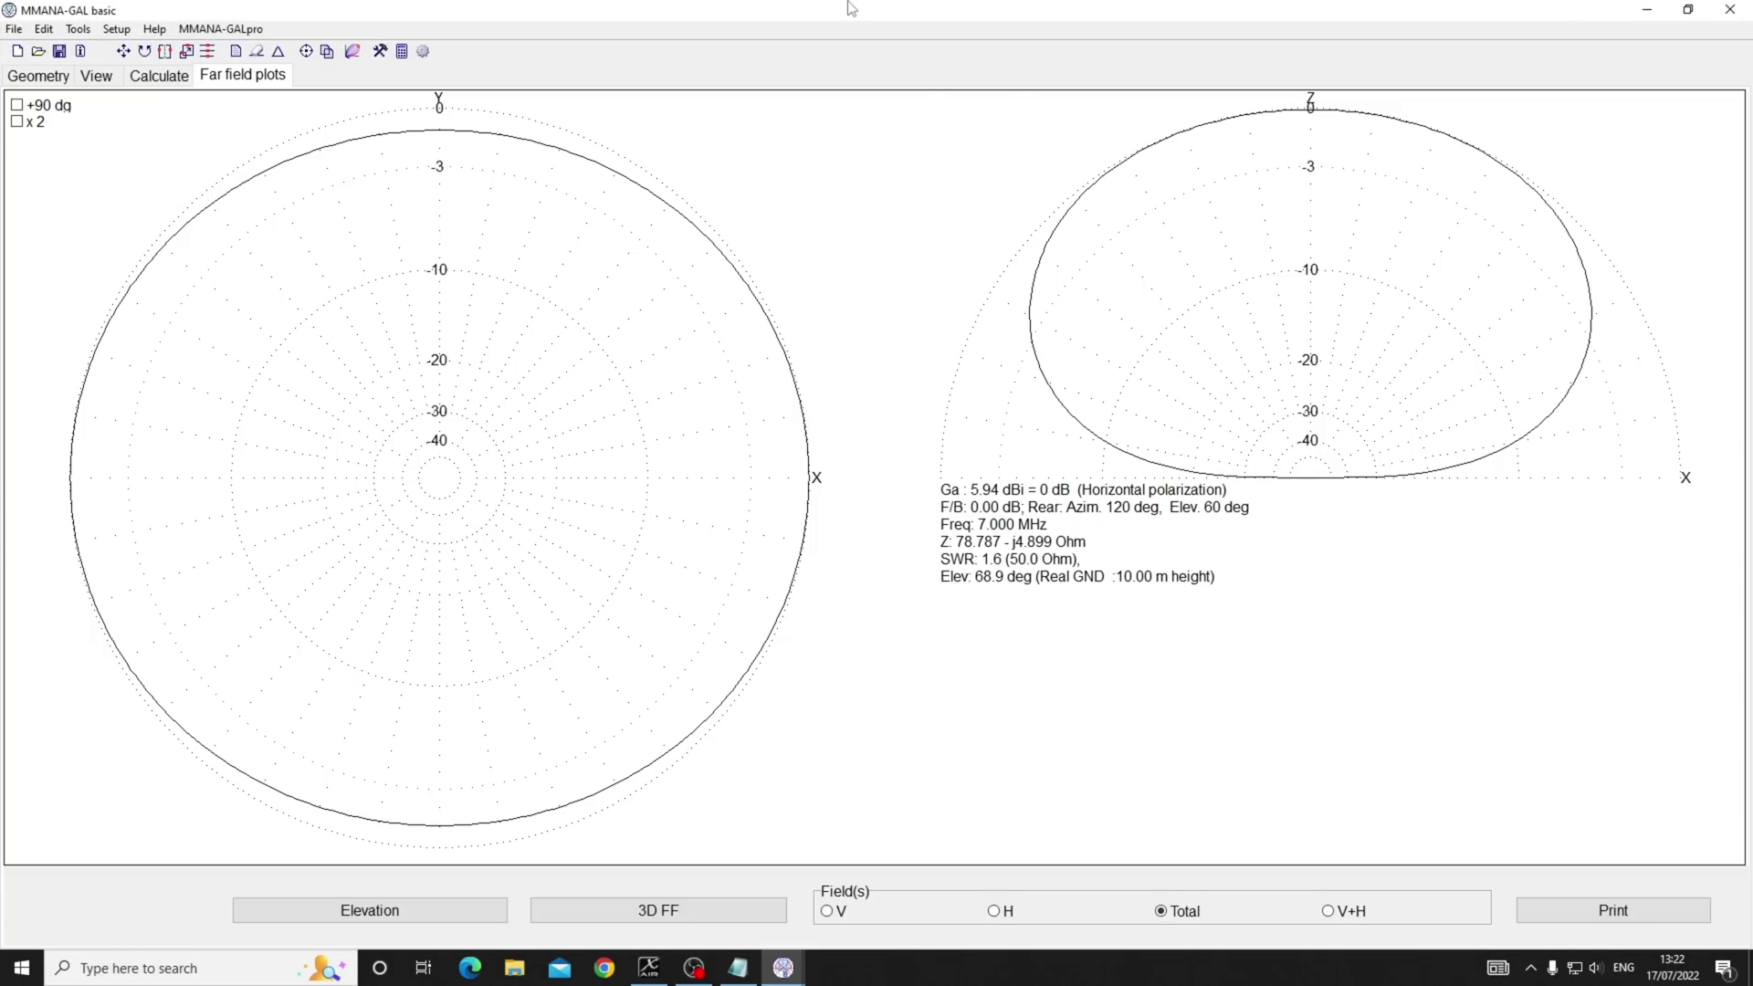
{"action": "double_click", "coordinate": [853, 20]}
{"action": "left_click_drag", "start_coordinate": [874, 160], "coordinate": [912, 159]}
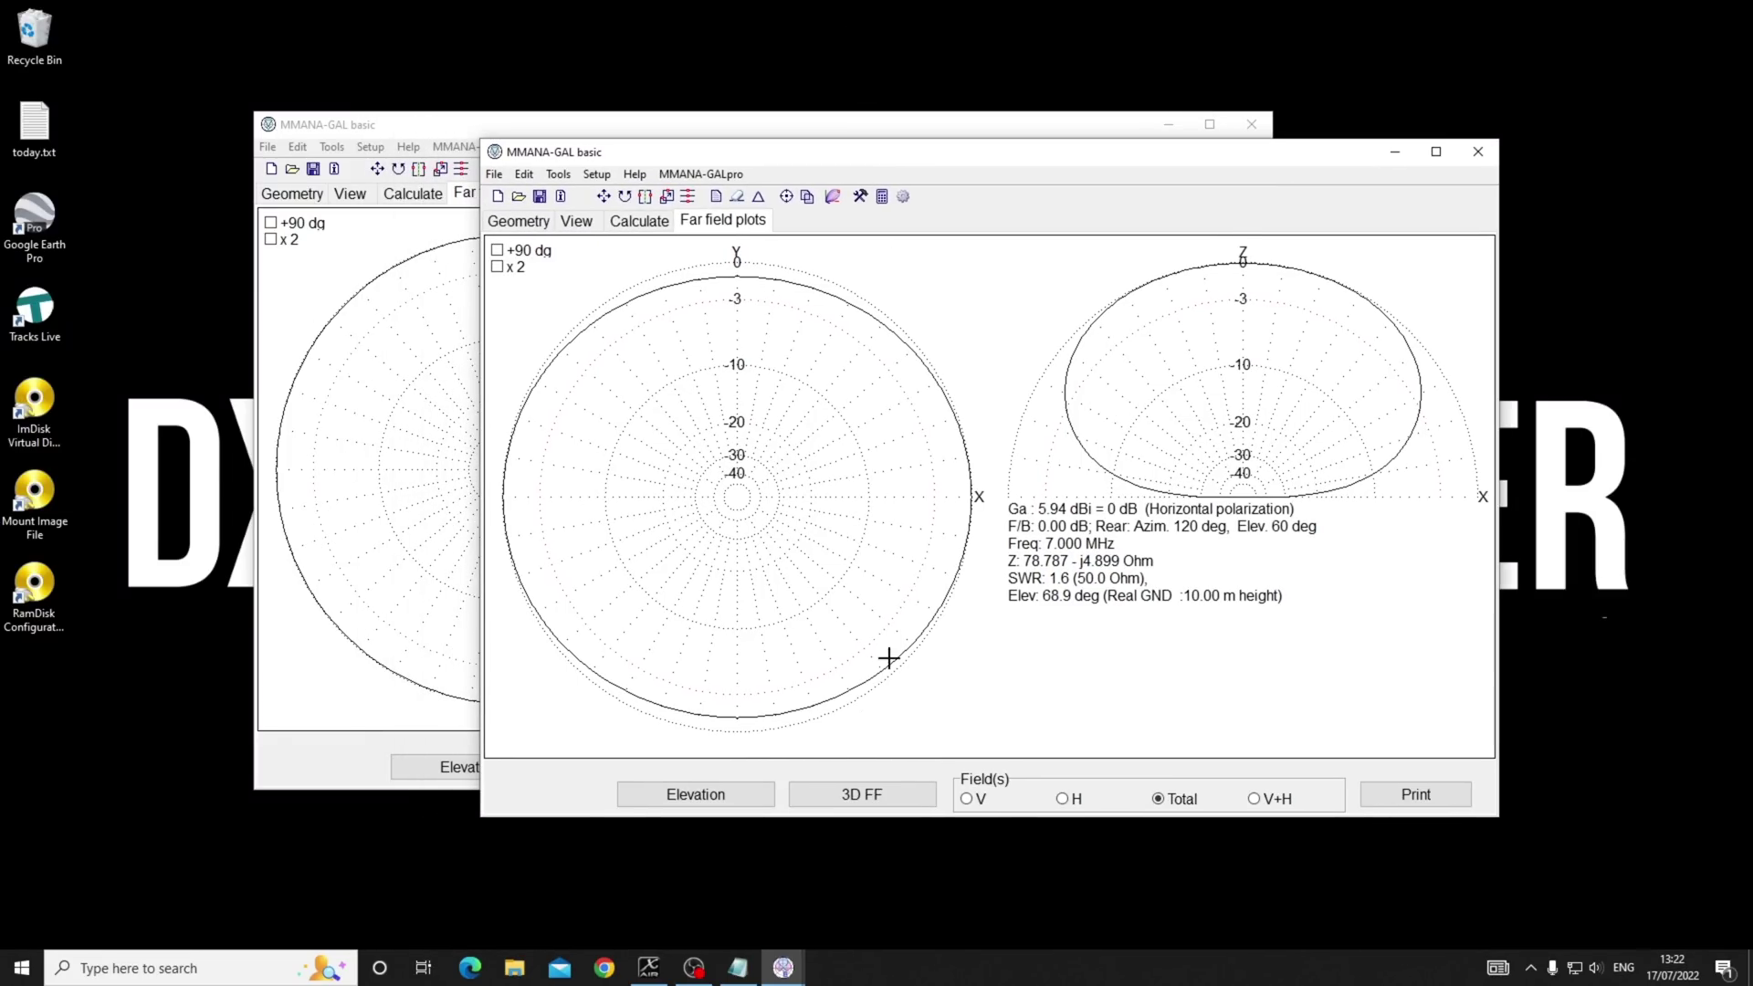
{"action": "left_click", "coordinate": [728, 796]}
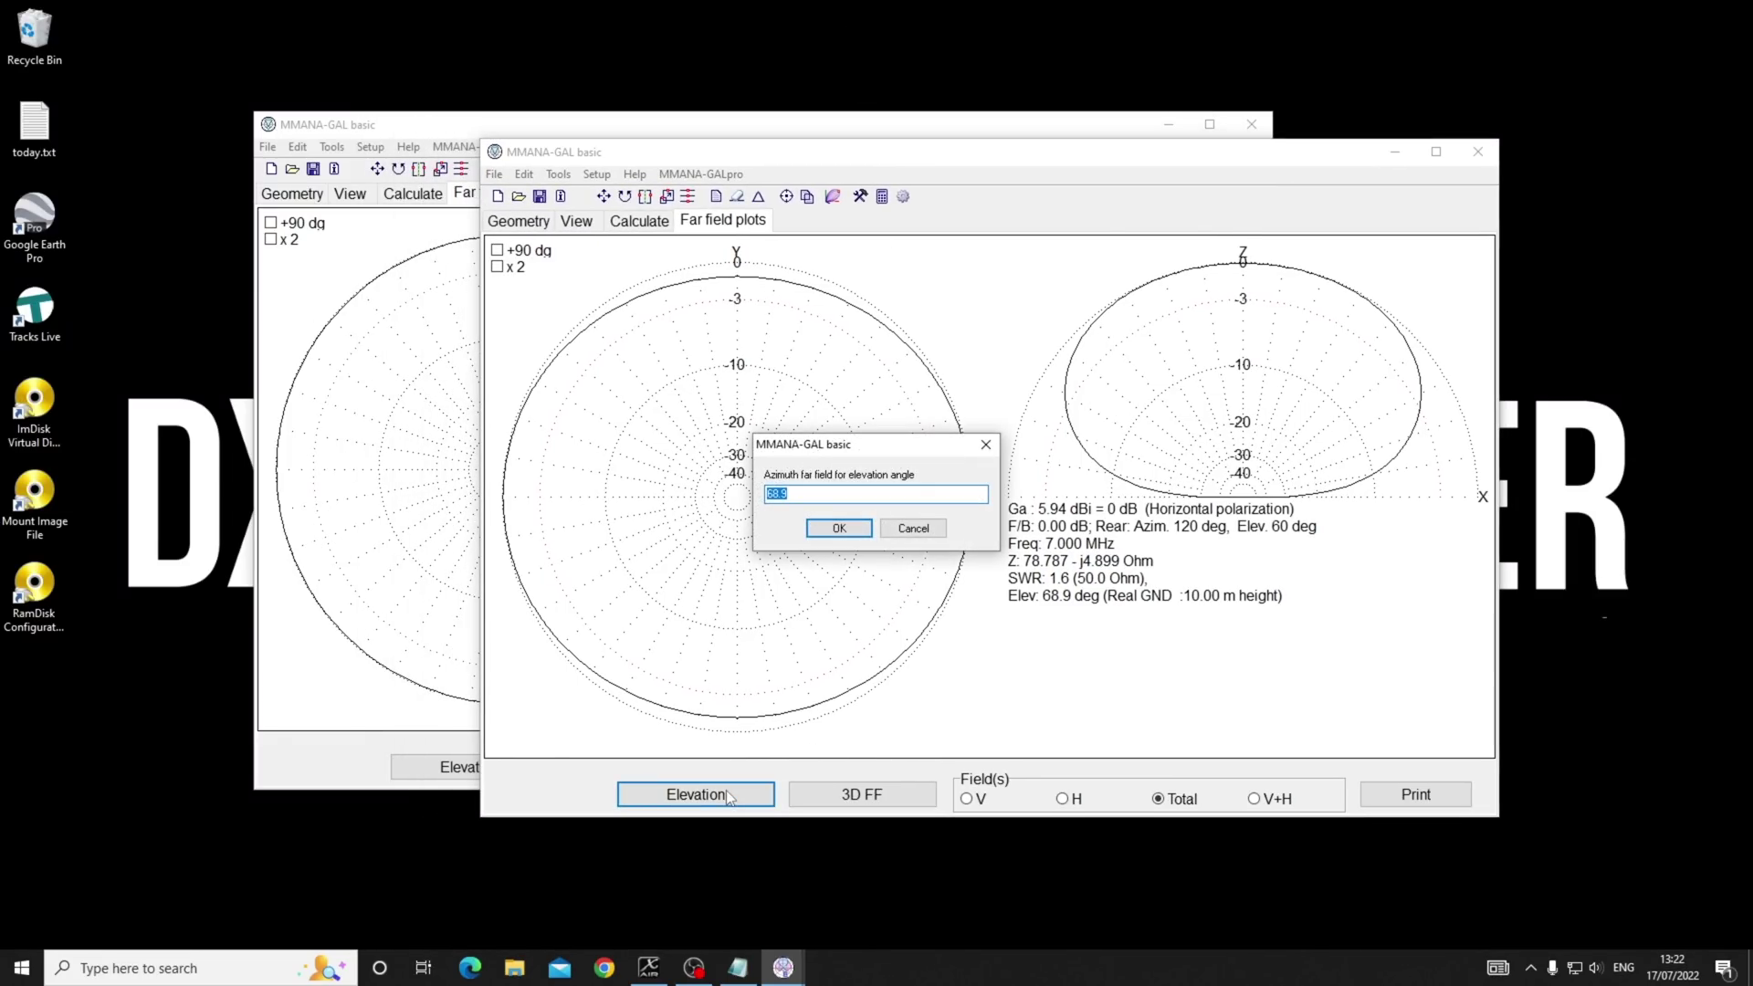
{"action": "key", "text": "Return"}
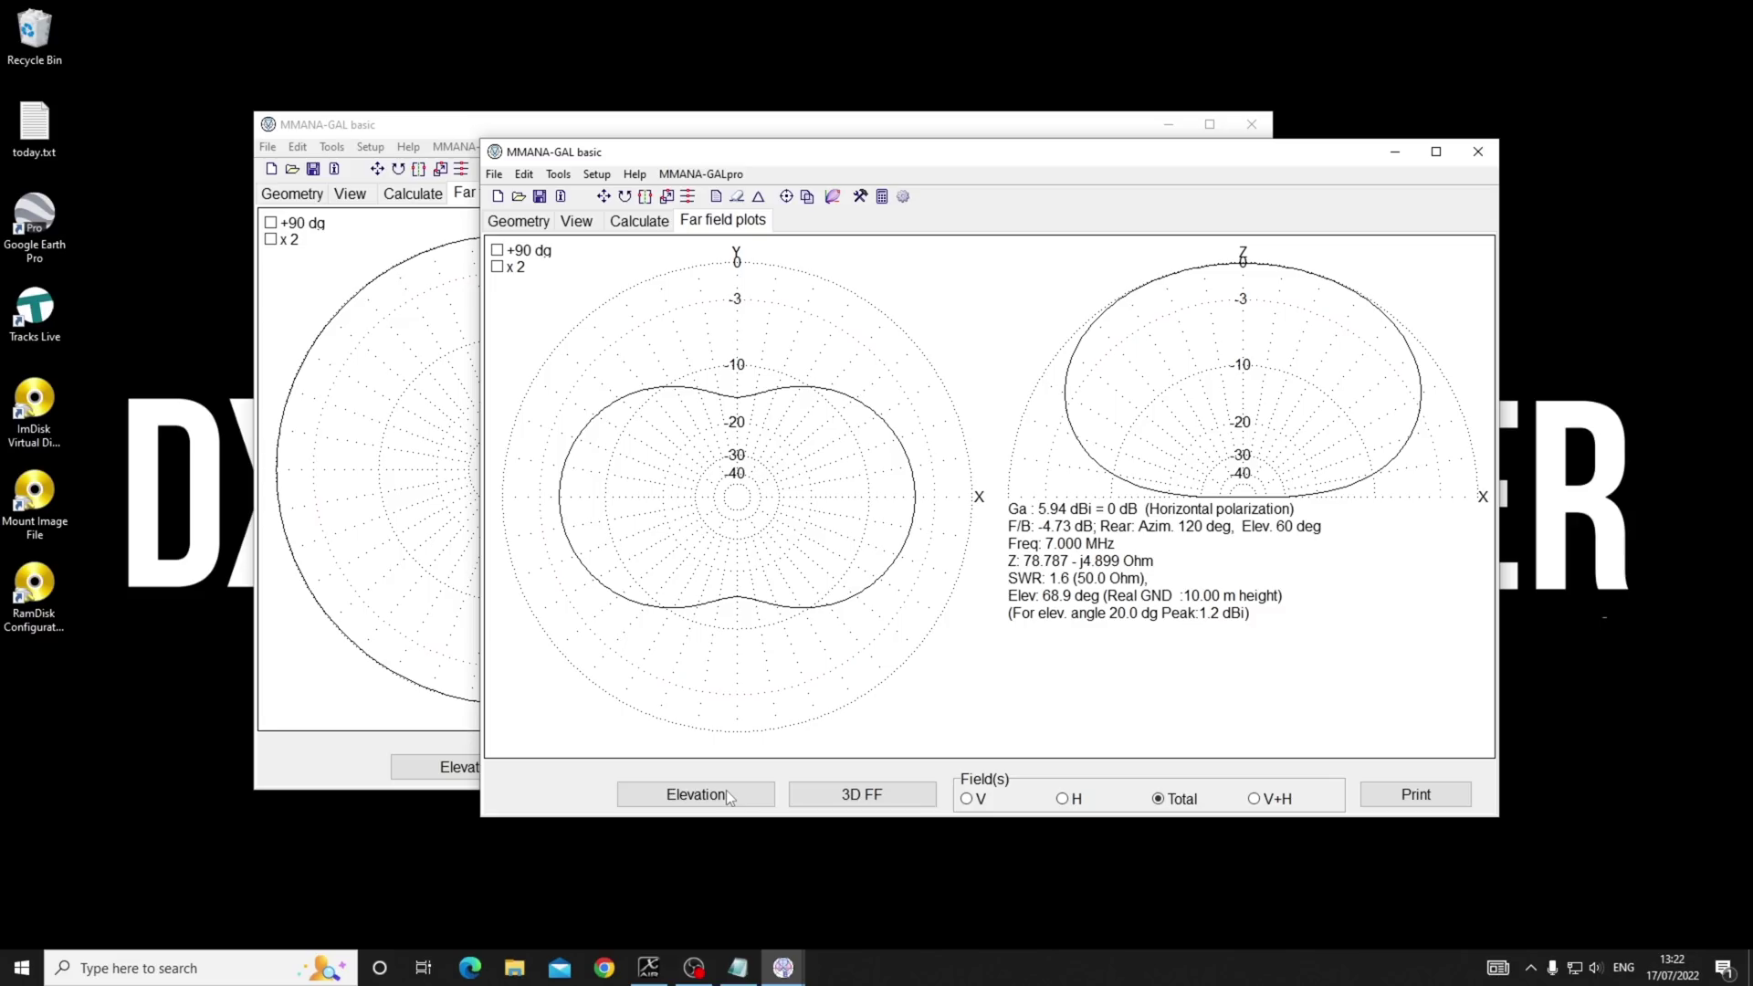
Plot the vertical's azimuth pattern at 20° elevation, peaking at 1.1 dBi.
{"action": "left_click", "coordinate": [435, 136]}
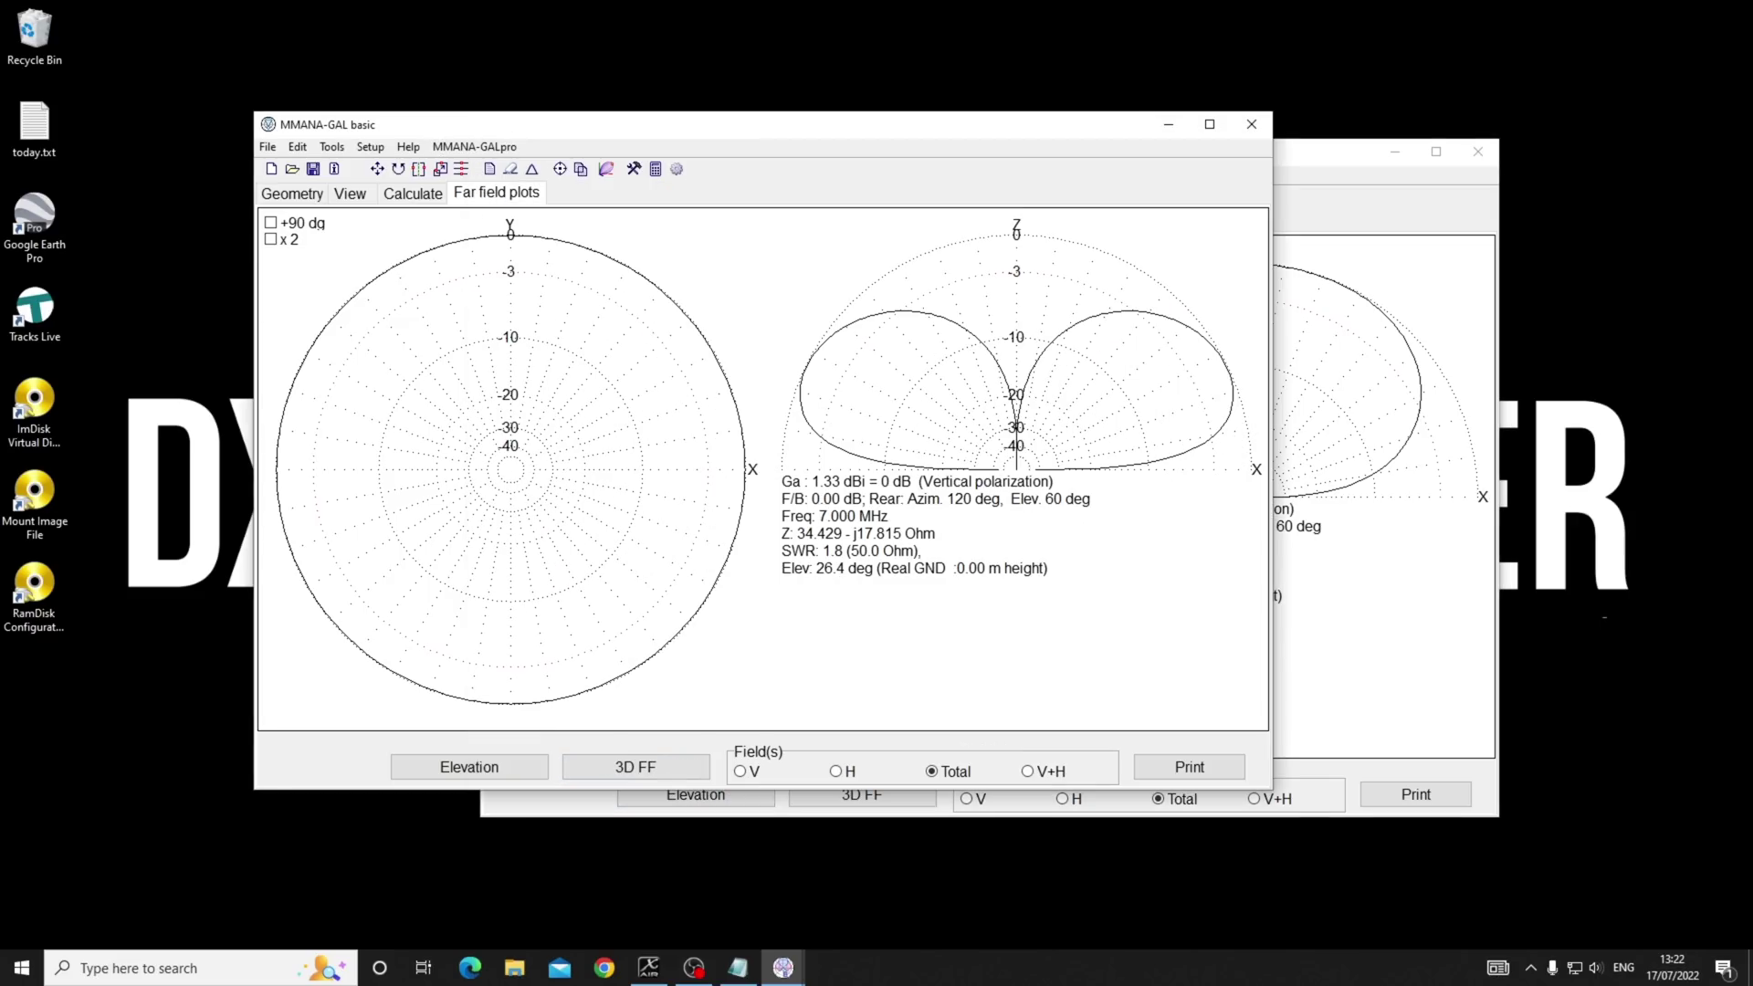
{"action": "left_click", "coordinate": [501, 766]}
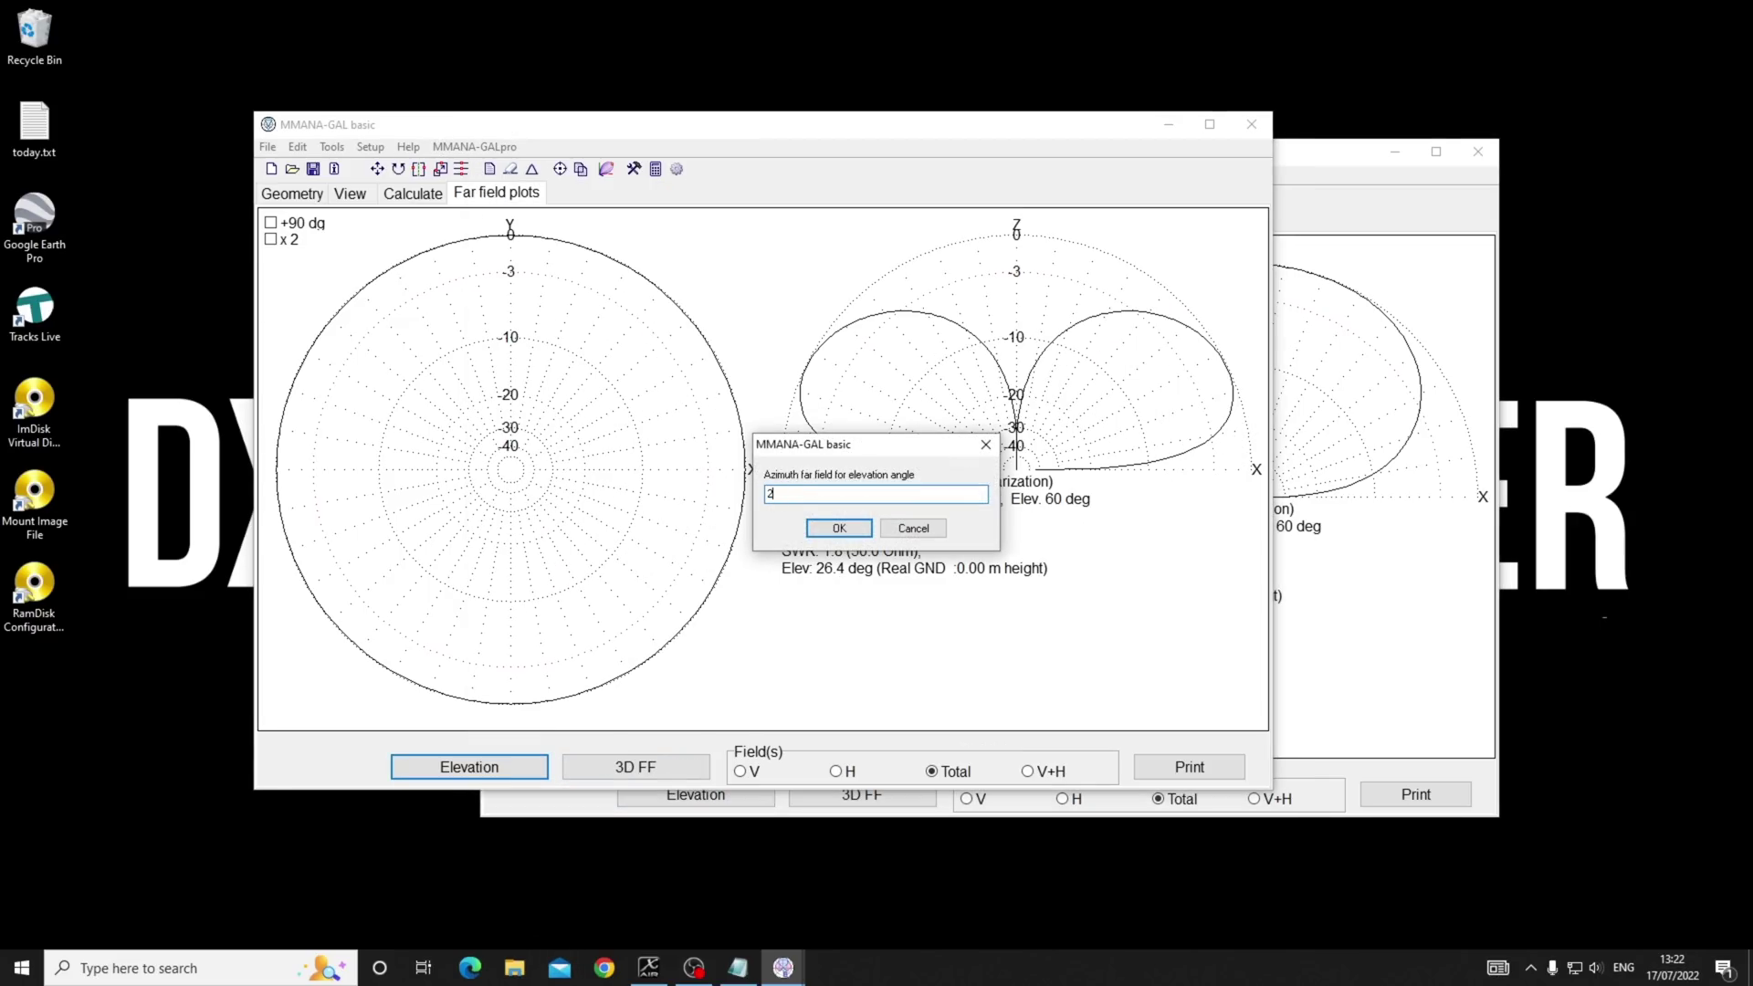
{"action": "type", "text": "20"}
{"action": "key", "text": "Return"}
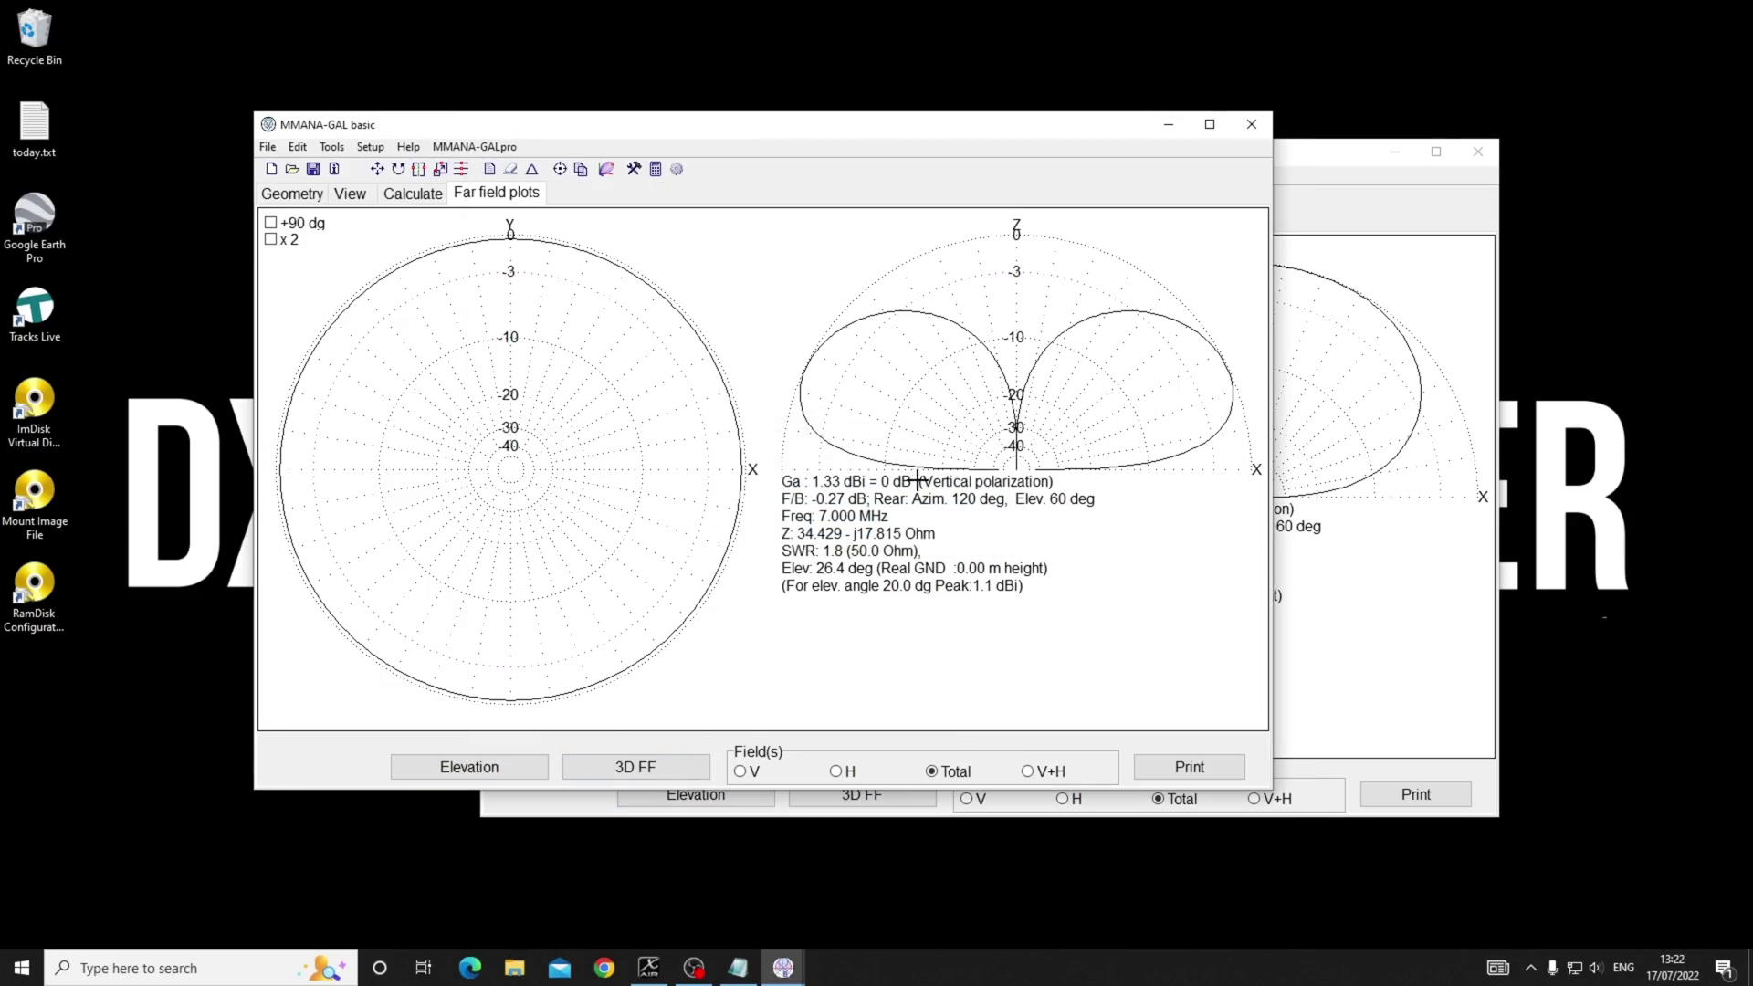
{"action": "left_click_drag", "start_coordinate": [664, 257], "coordinate": [335, 315]}
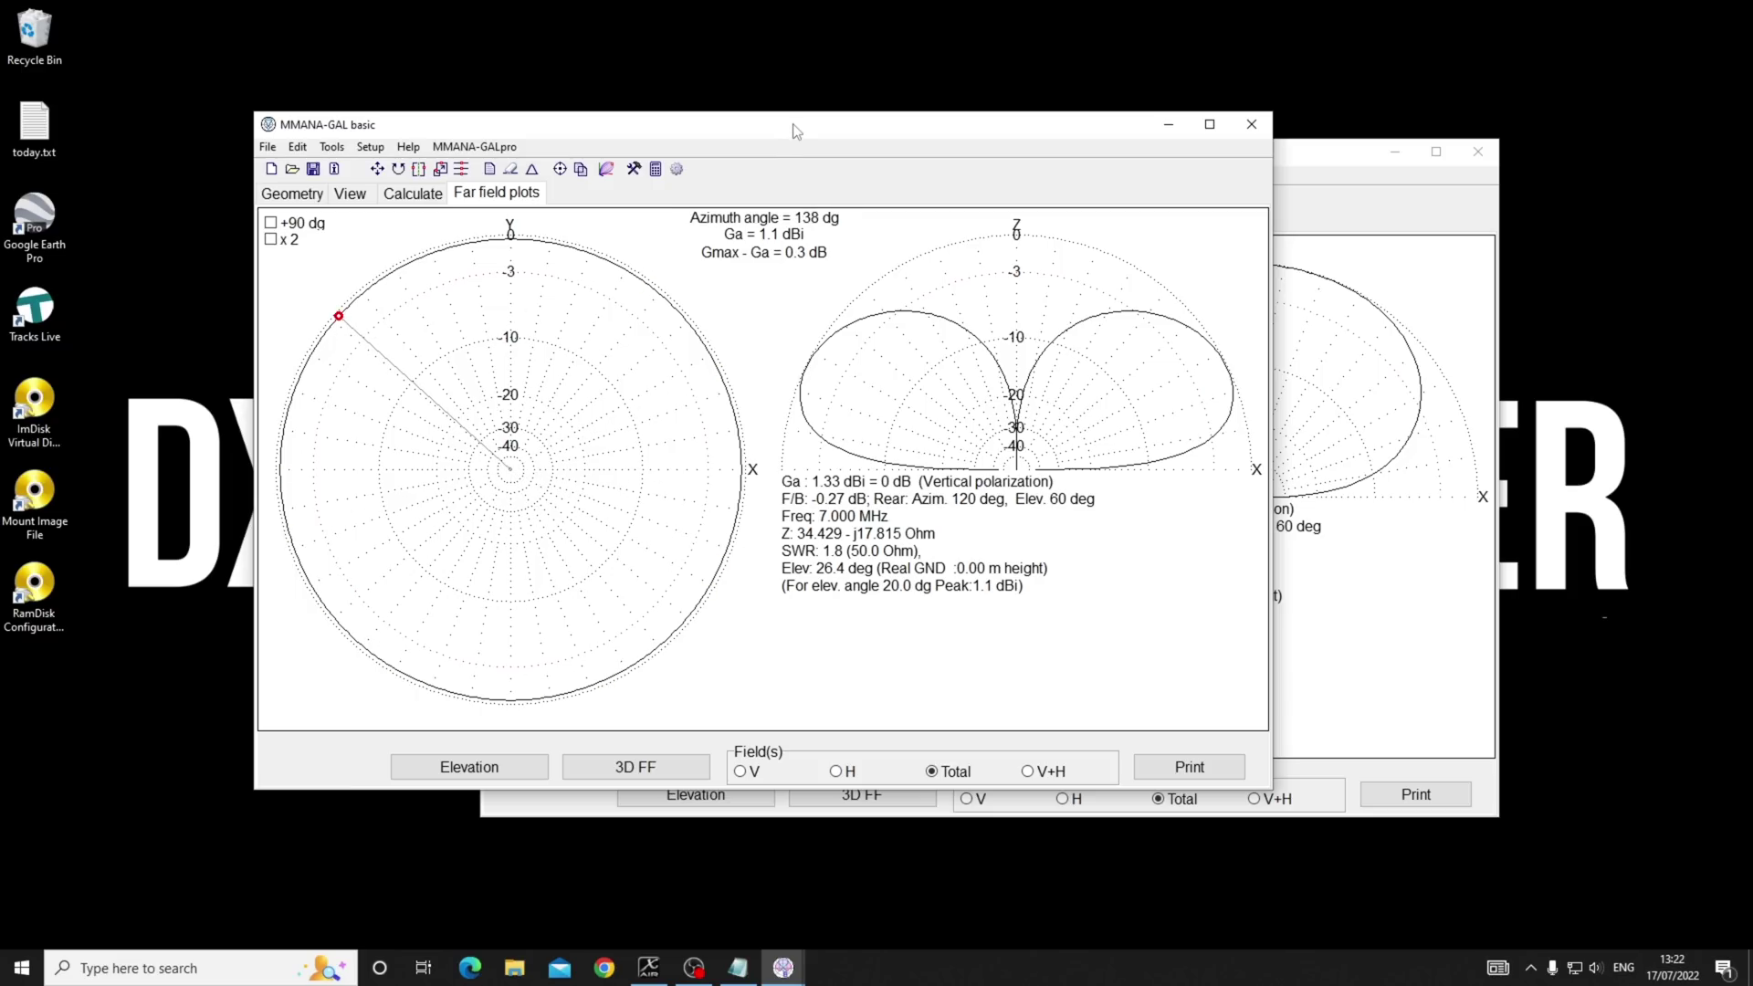
{"action": "left_click_drag", "start_coordinate": [794, 132], "coordinate": [561, 40]}
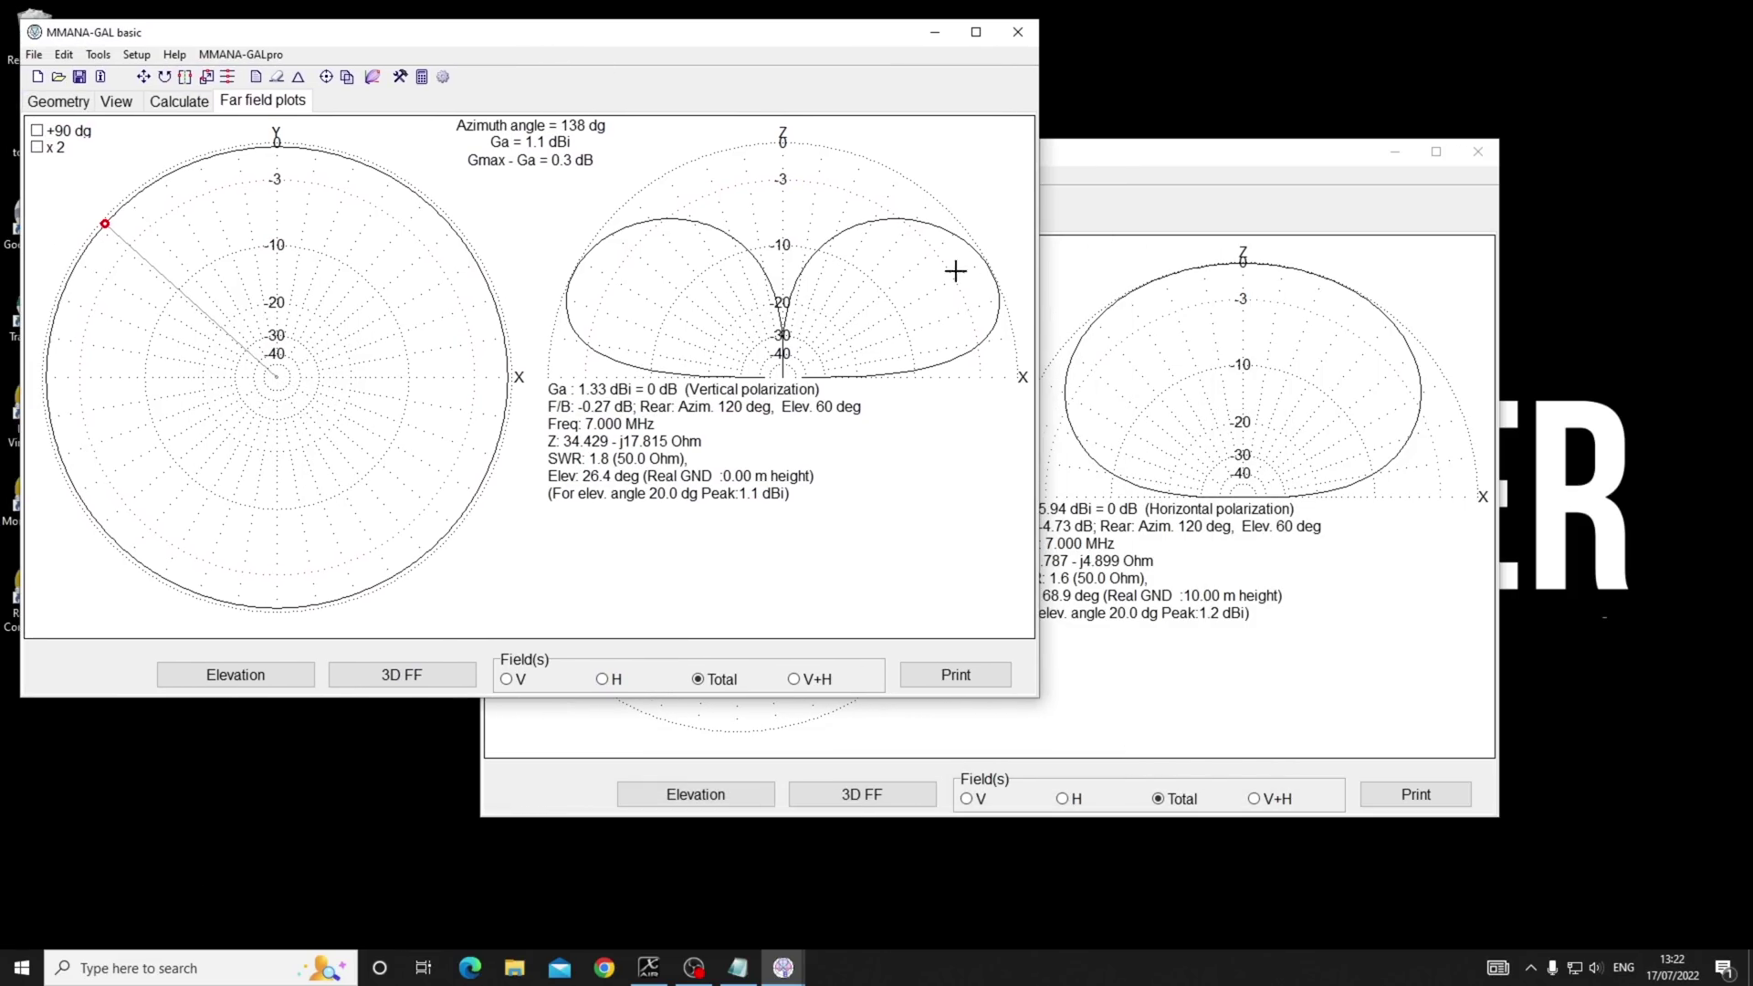
Read the dipole's 20° azimuth gain, 1.1 dBi at 4° azimuth, beside the vertical's plots.
{"action": "left_click_drag", "start_coordinate": [1115, 164], "coordinate": [1123, 223]}
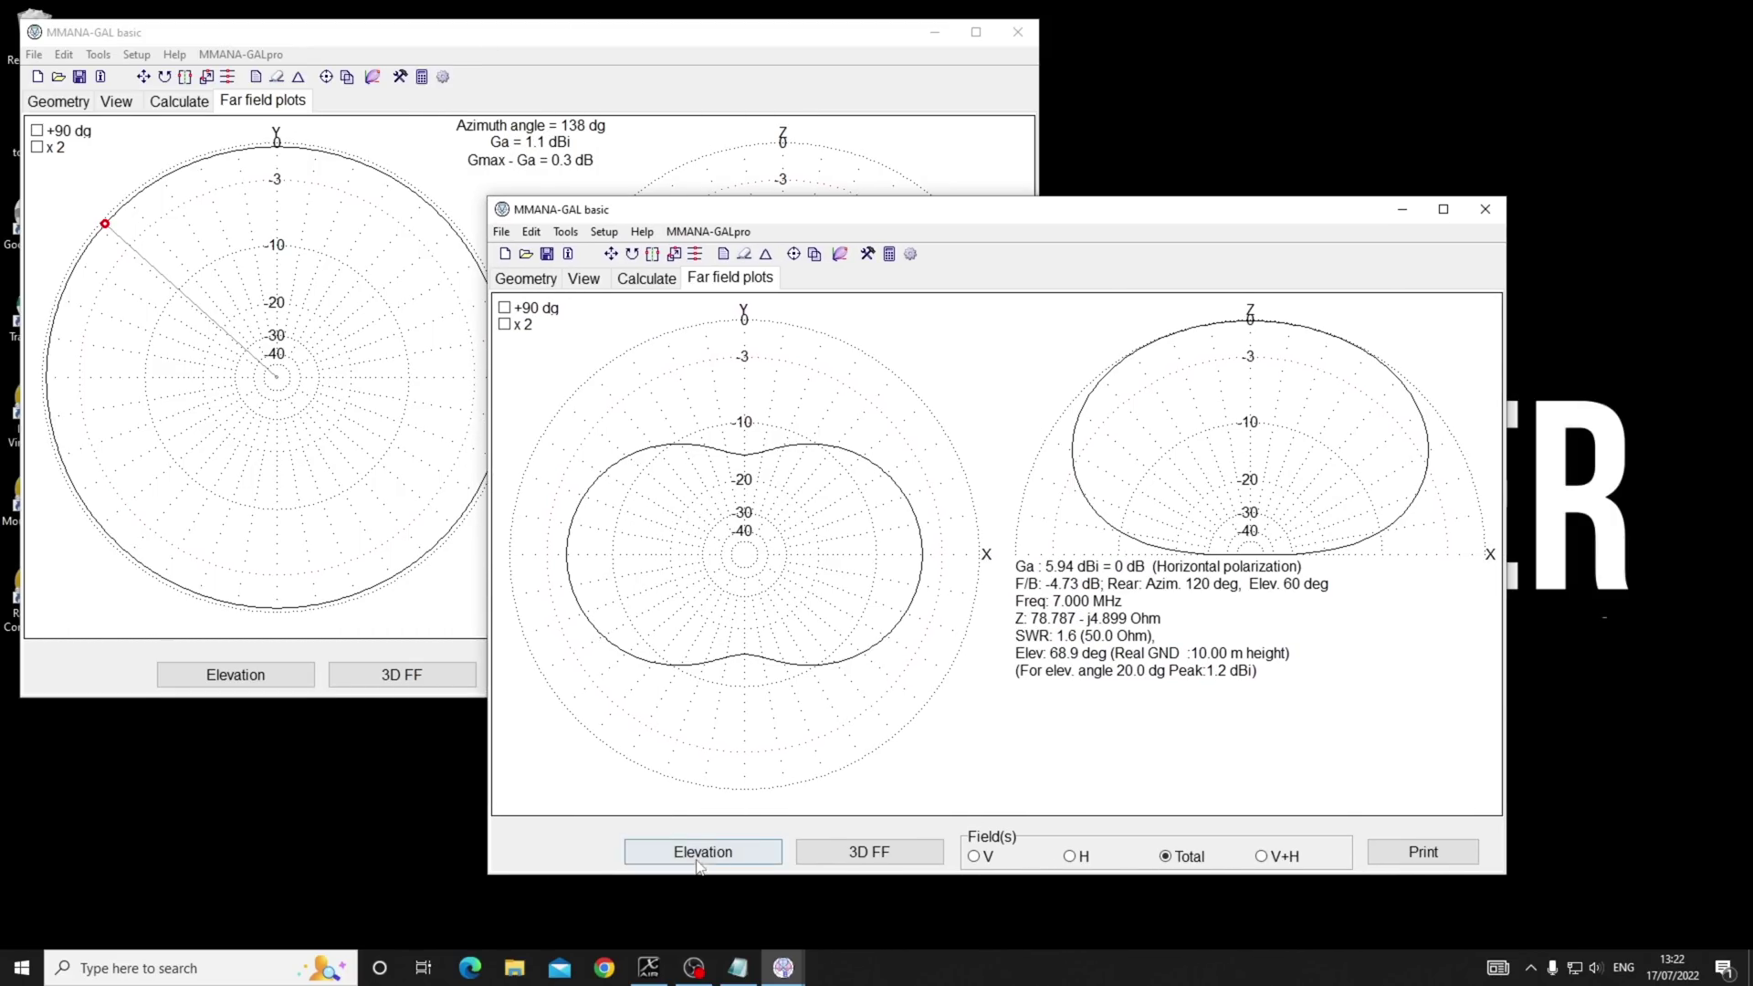
{"action": "left_click_drag", "start_coordinate": [941, 479], "coordinate": [945, 556]}
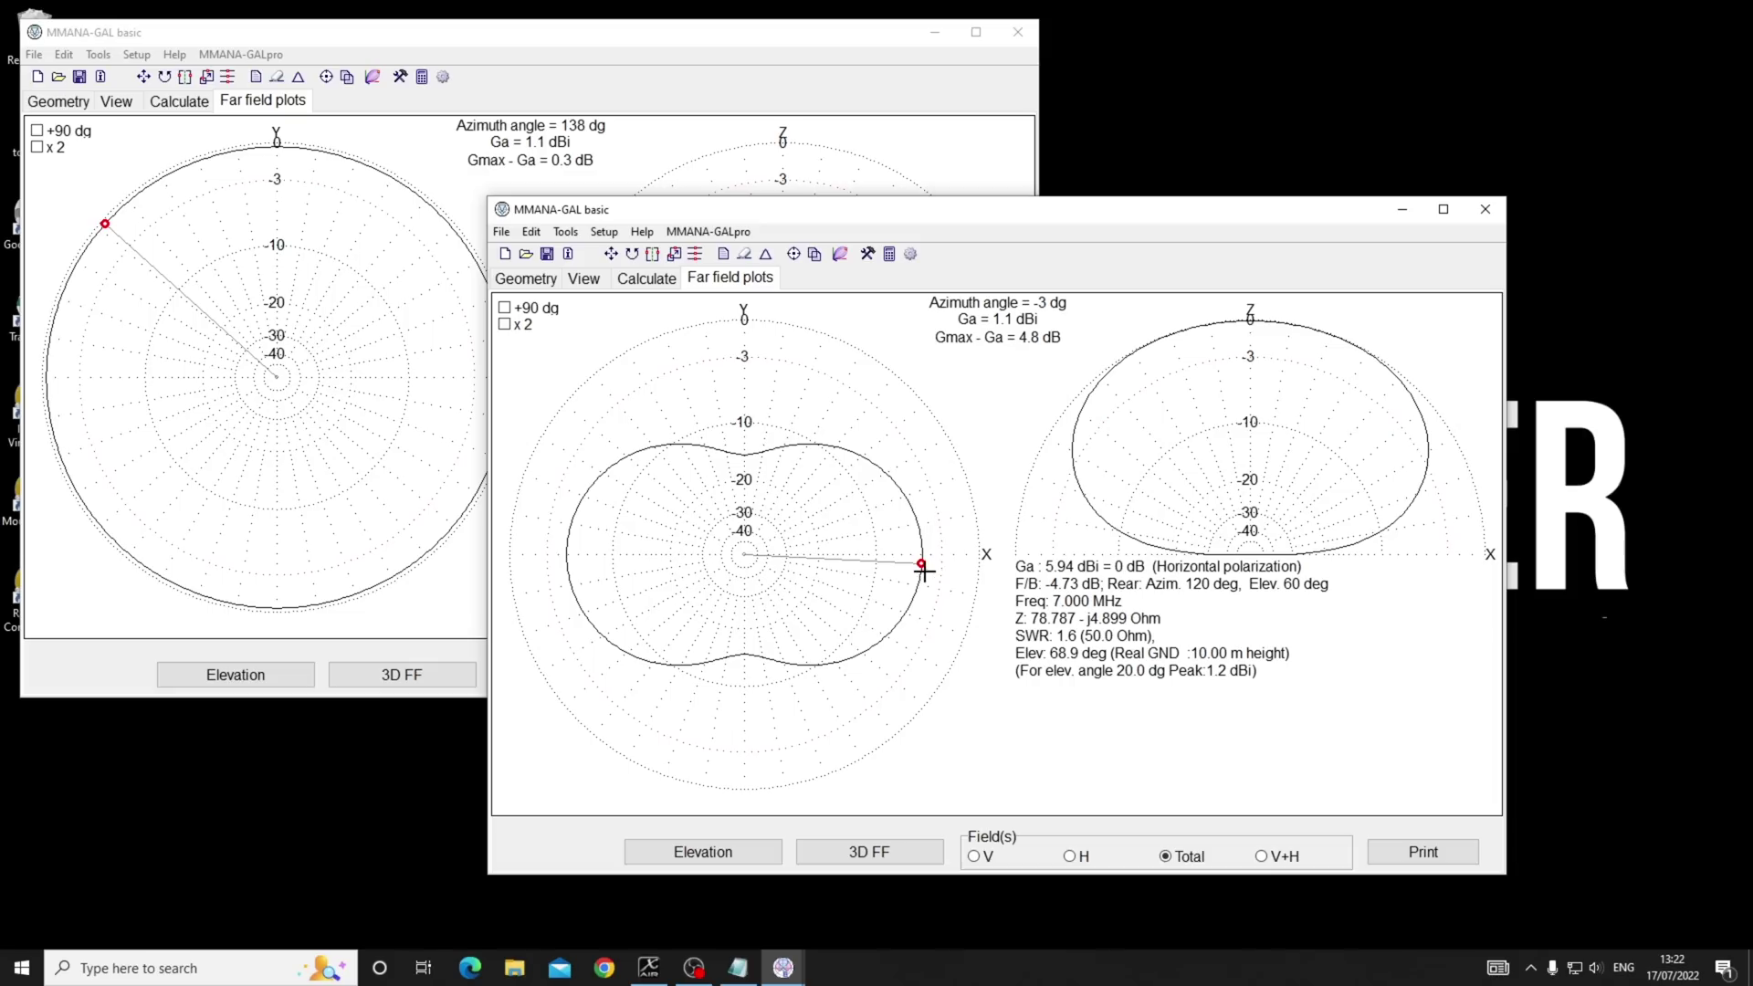
{"action": "mouse_move", "coordinate": [923, 551]}
{"action": "left_mouse_down"}
{"action": "mouse_move", "coordinate": [928, 535]}
{"action": "mouse_move", "coordinate": [934, 572]}
{"action": "mouse_move", "coordinate": [750, 390]}
{"action": "mouse_move", "coordinate": [740, 407]}
{"action": "left_mouse_up"}
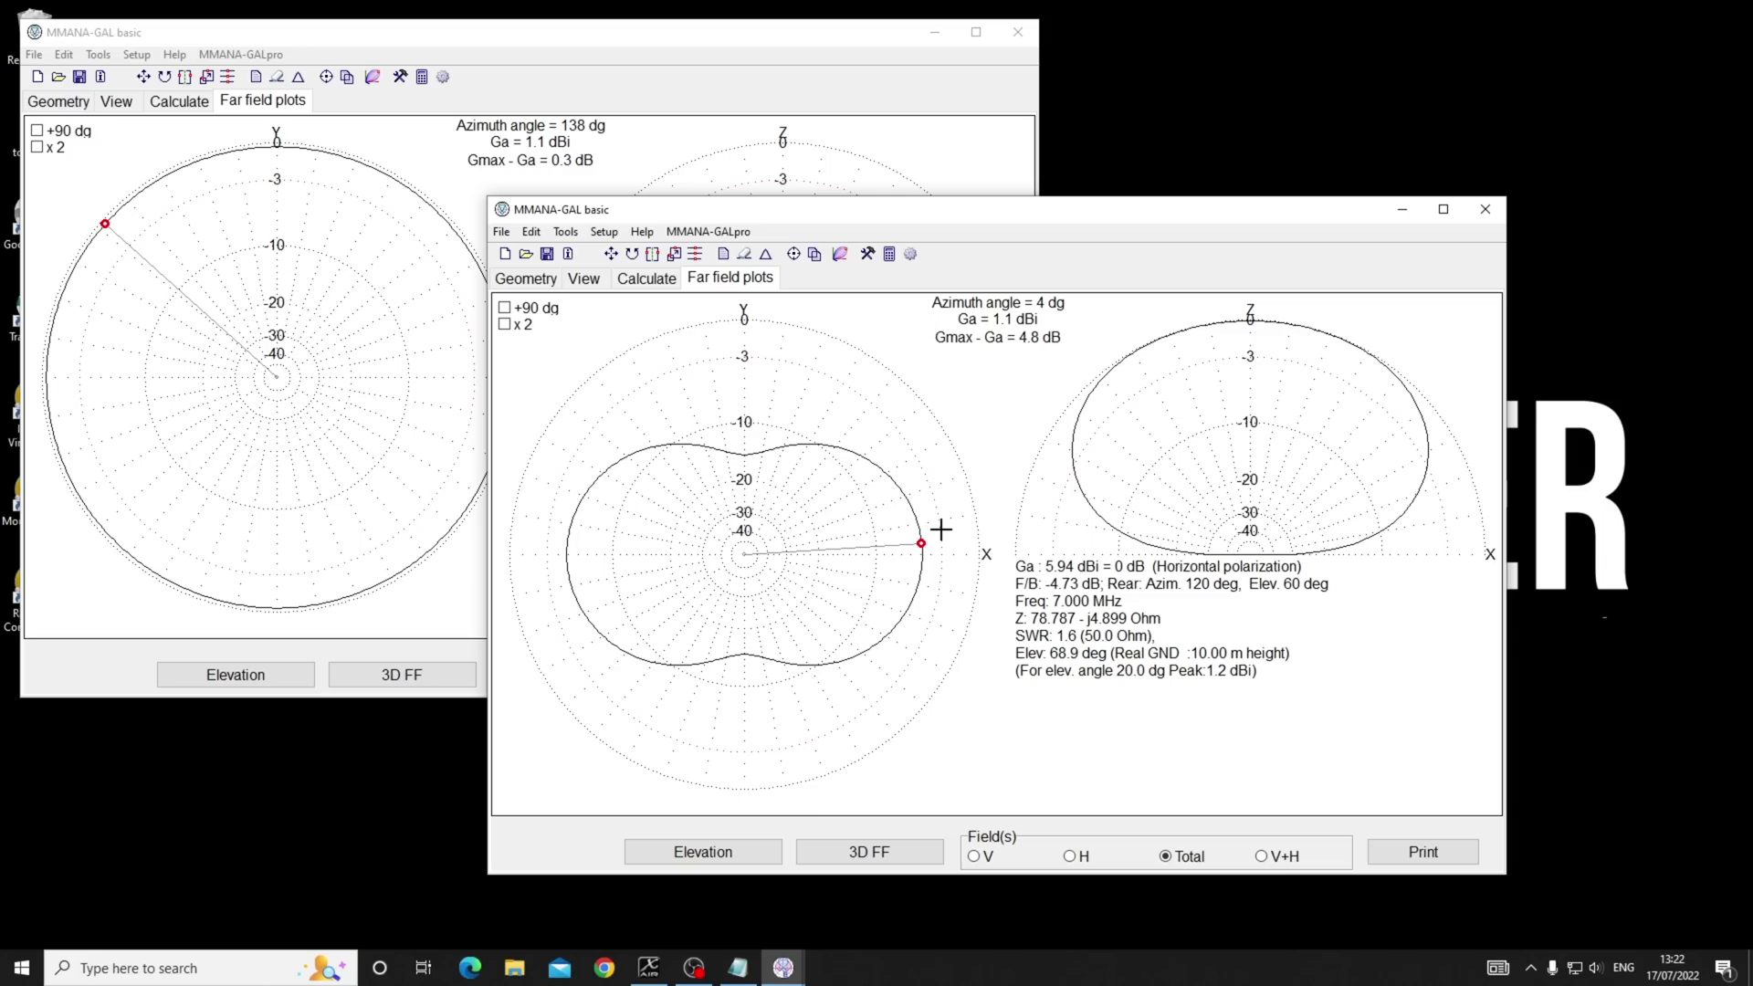
{"action": "left_click_drag", "start_coordinate": [954, 223], "coordinate": [981, 265]}
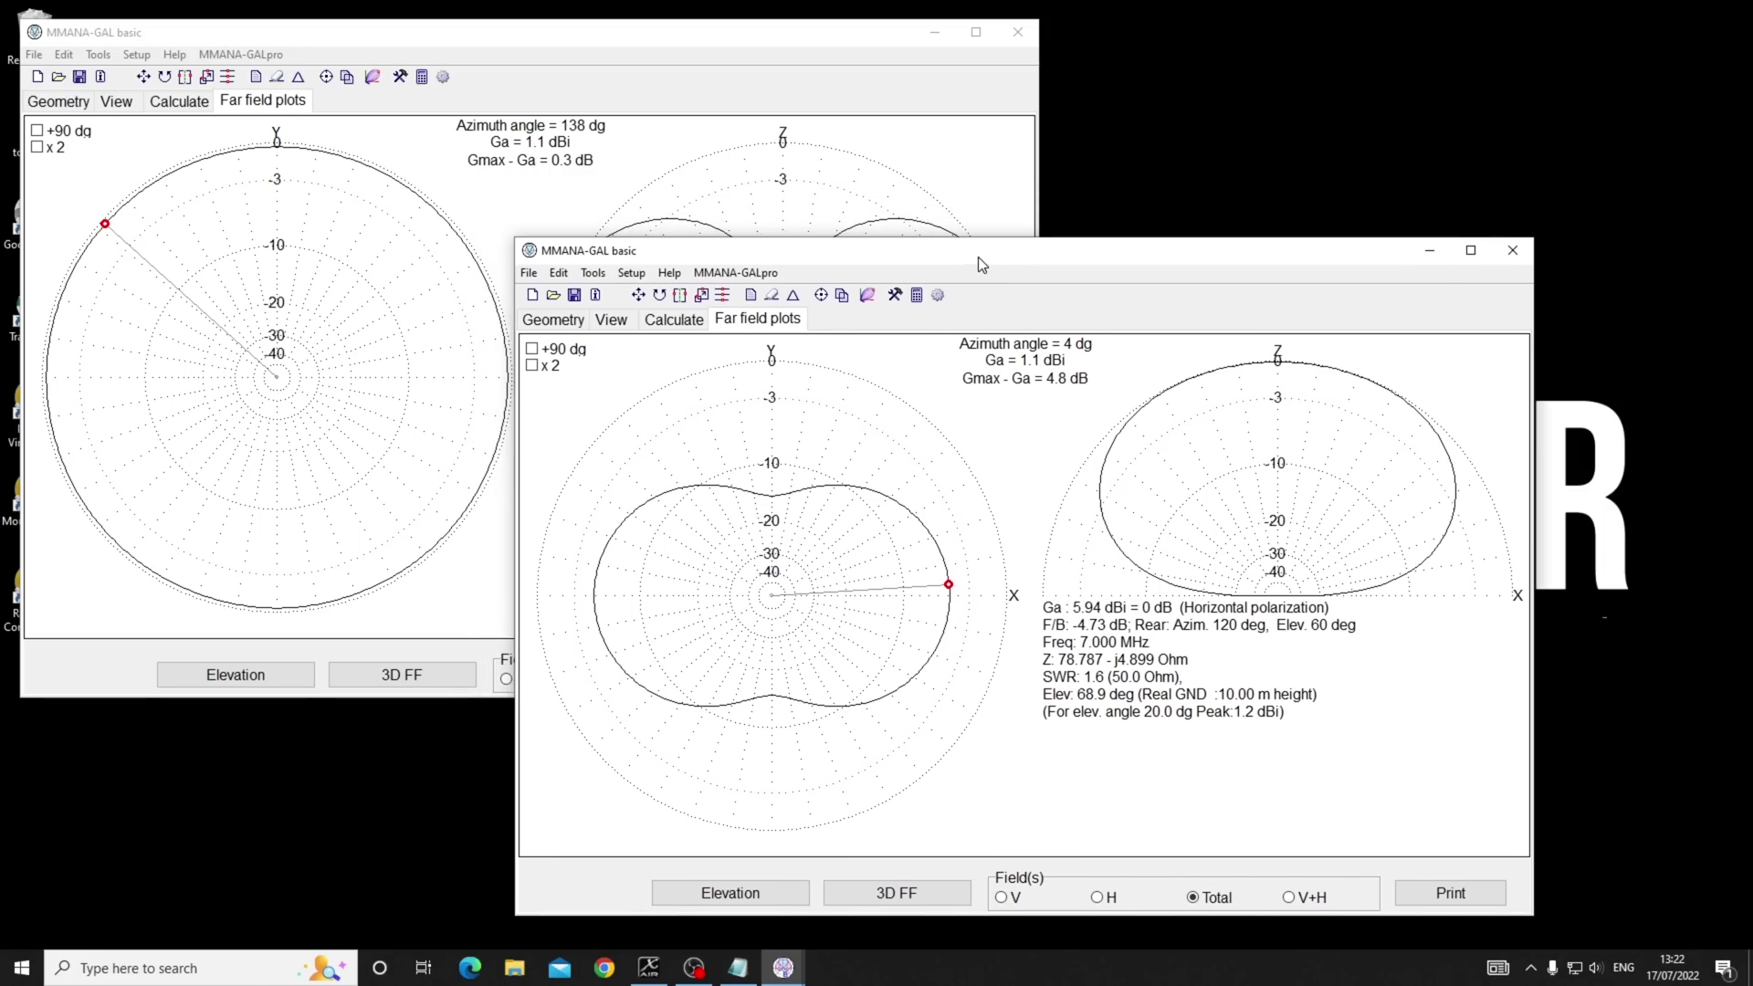
Set both azimuth cuts to 45° elevation and read the vertical's -0.1 dBi at 65°.
{"action": "left_click", "coordinate": [730, 893]}
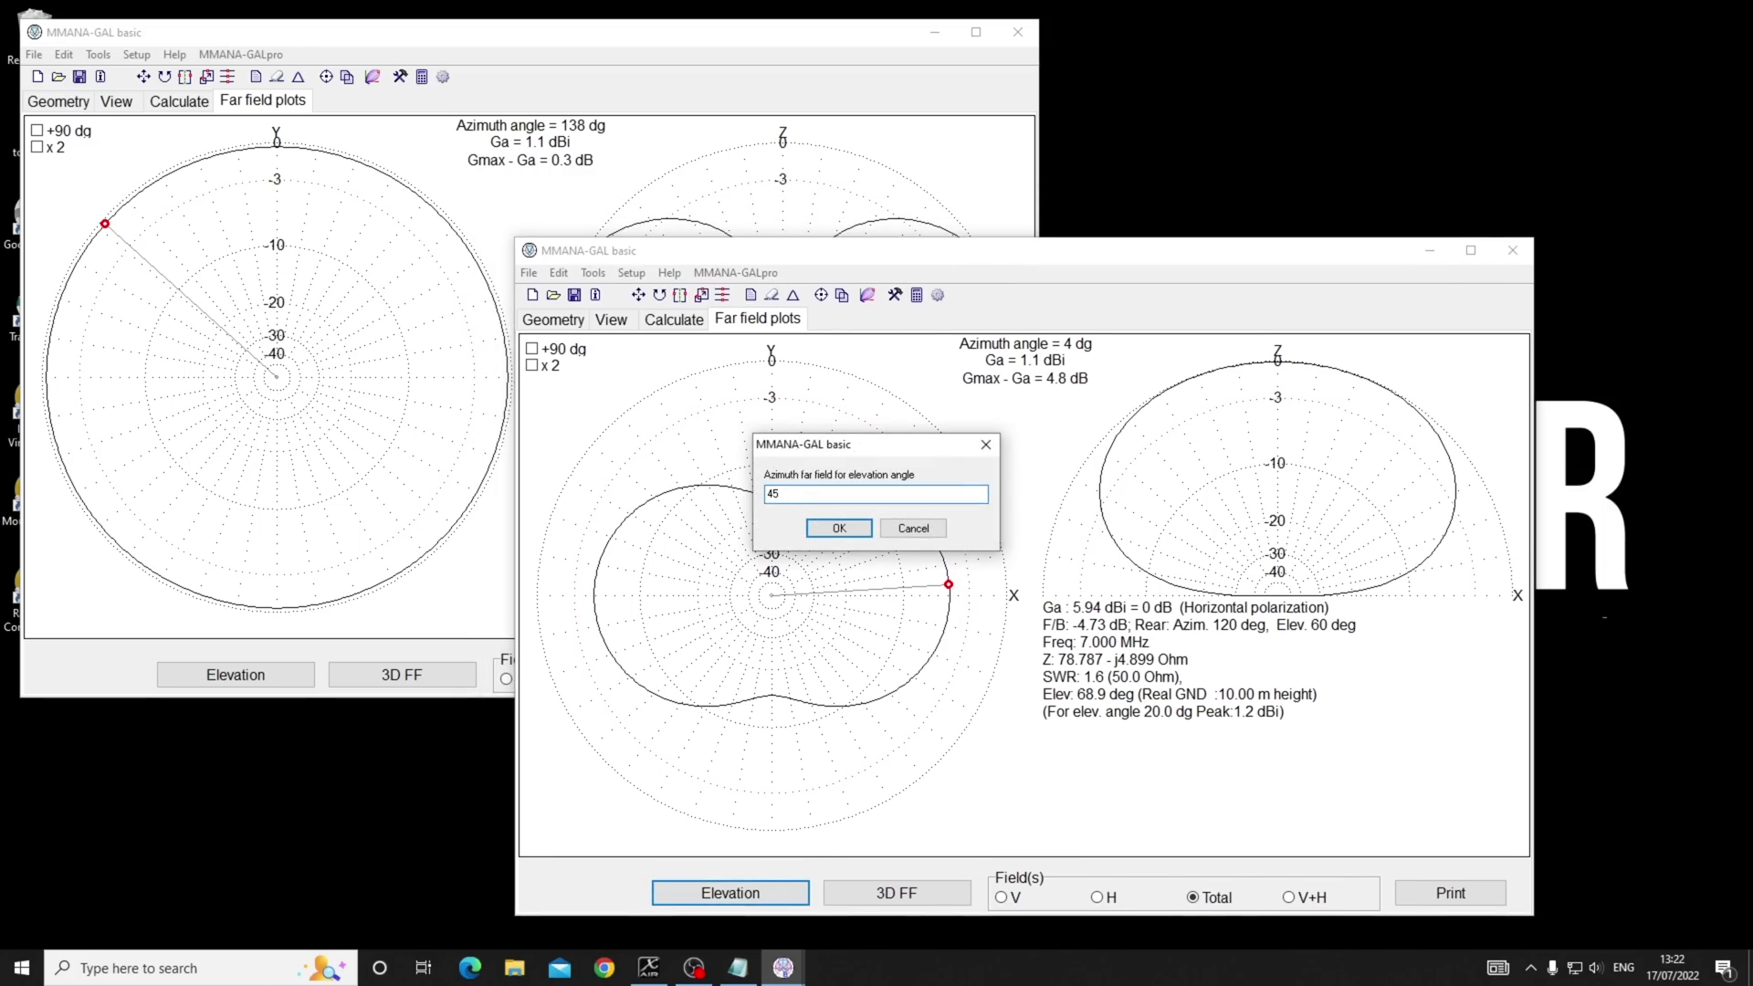
{"action": "type", "text": "45"}
{"action": "key", "text": "Return"}
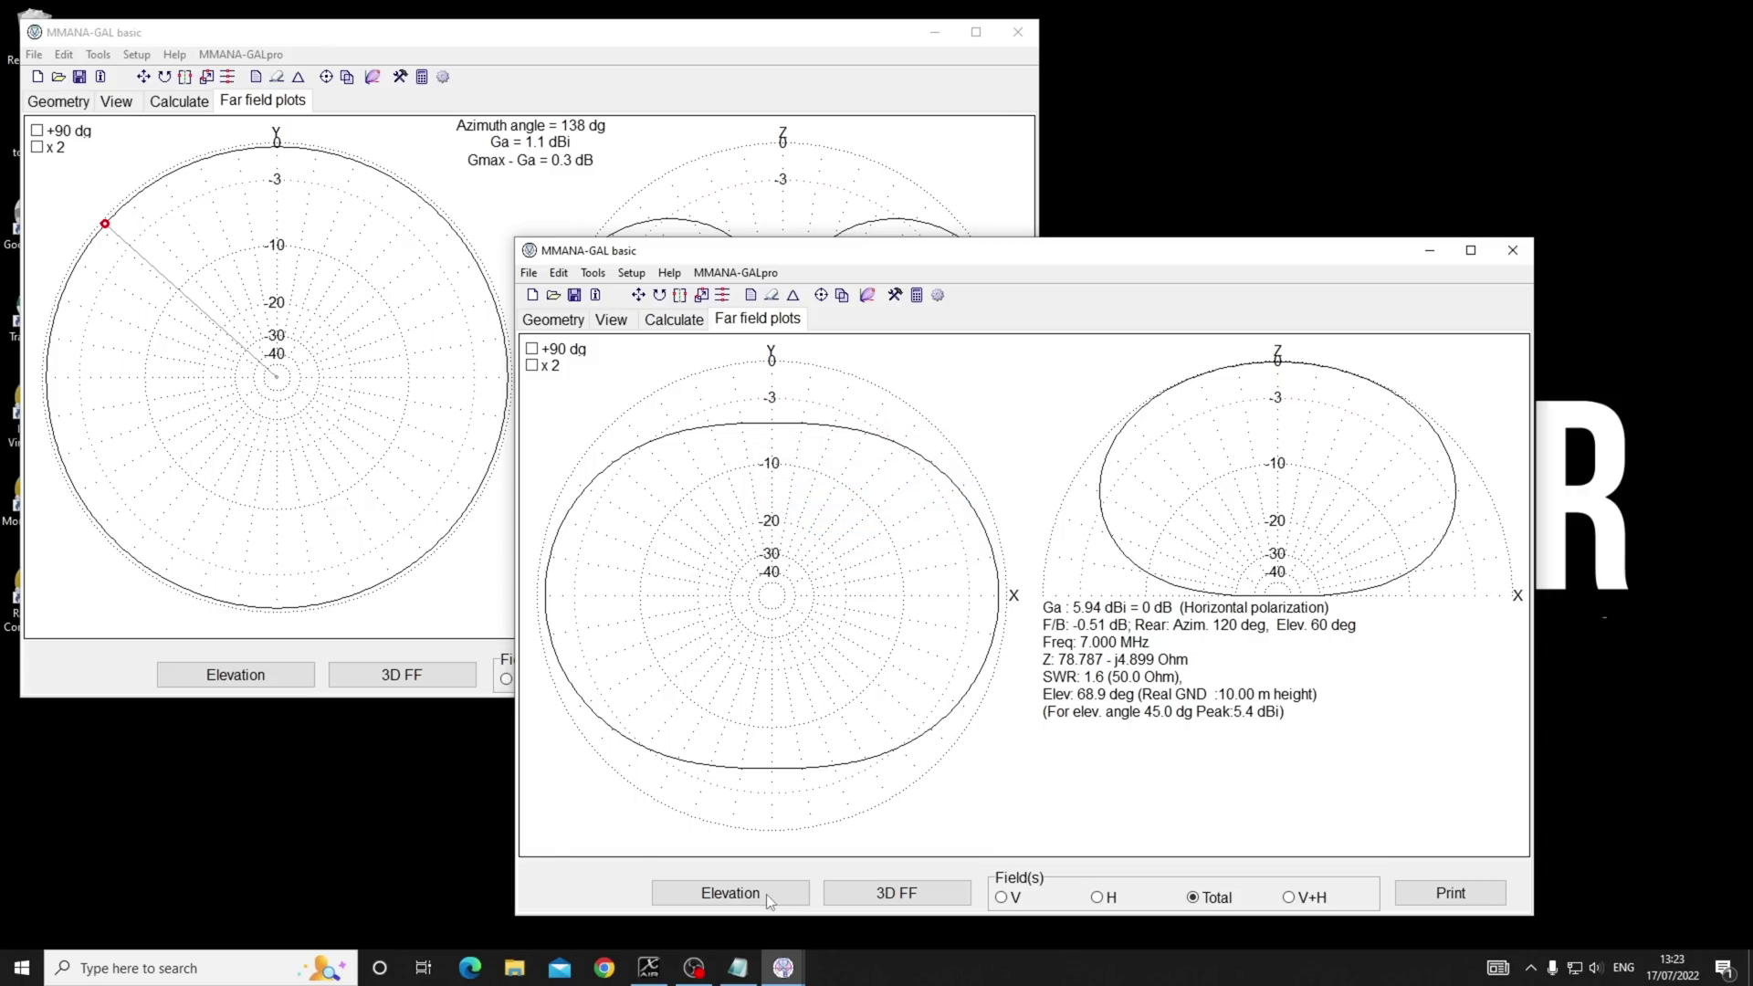
{"action": "left_click", "coordinate": [255, 674]}
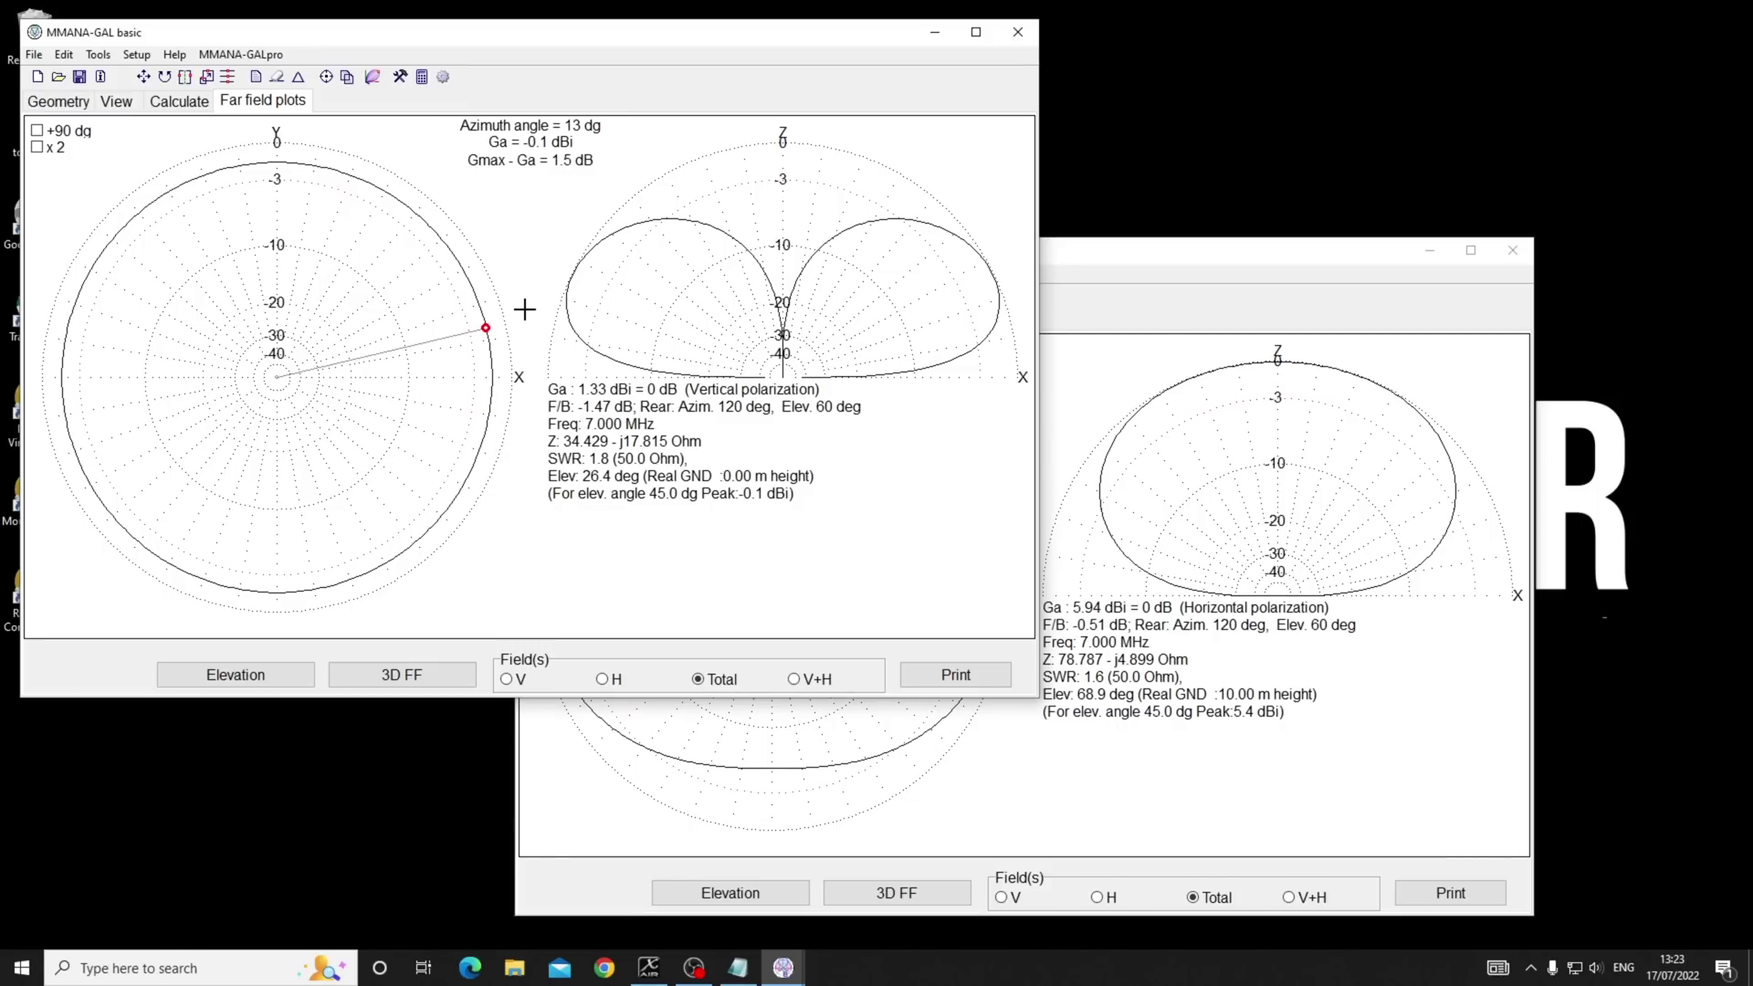
{"action": "left_click_drag", "start_coordinate": [397, 180], "coordinate": [207, 146]}
{"action": "mouse_move", "coordinate": [85, 294]}
{"action": "left_mouse_down"}
{"action": "mouse_move", "coordinate": [422, 450]}
{"action": "mouse_move", "coordinate": [377, 178]}
{"action": "left_mouse_up"}
Compare both windows and read the dipole's elevation gain, 5.9 dBi at 107°.
{"action": "left_click", "coordinate": [1132, 263]}
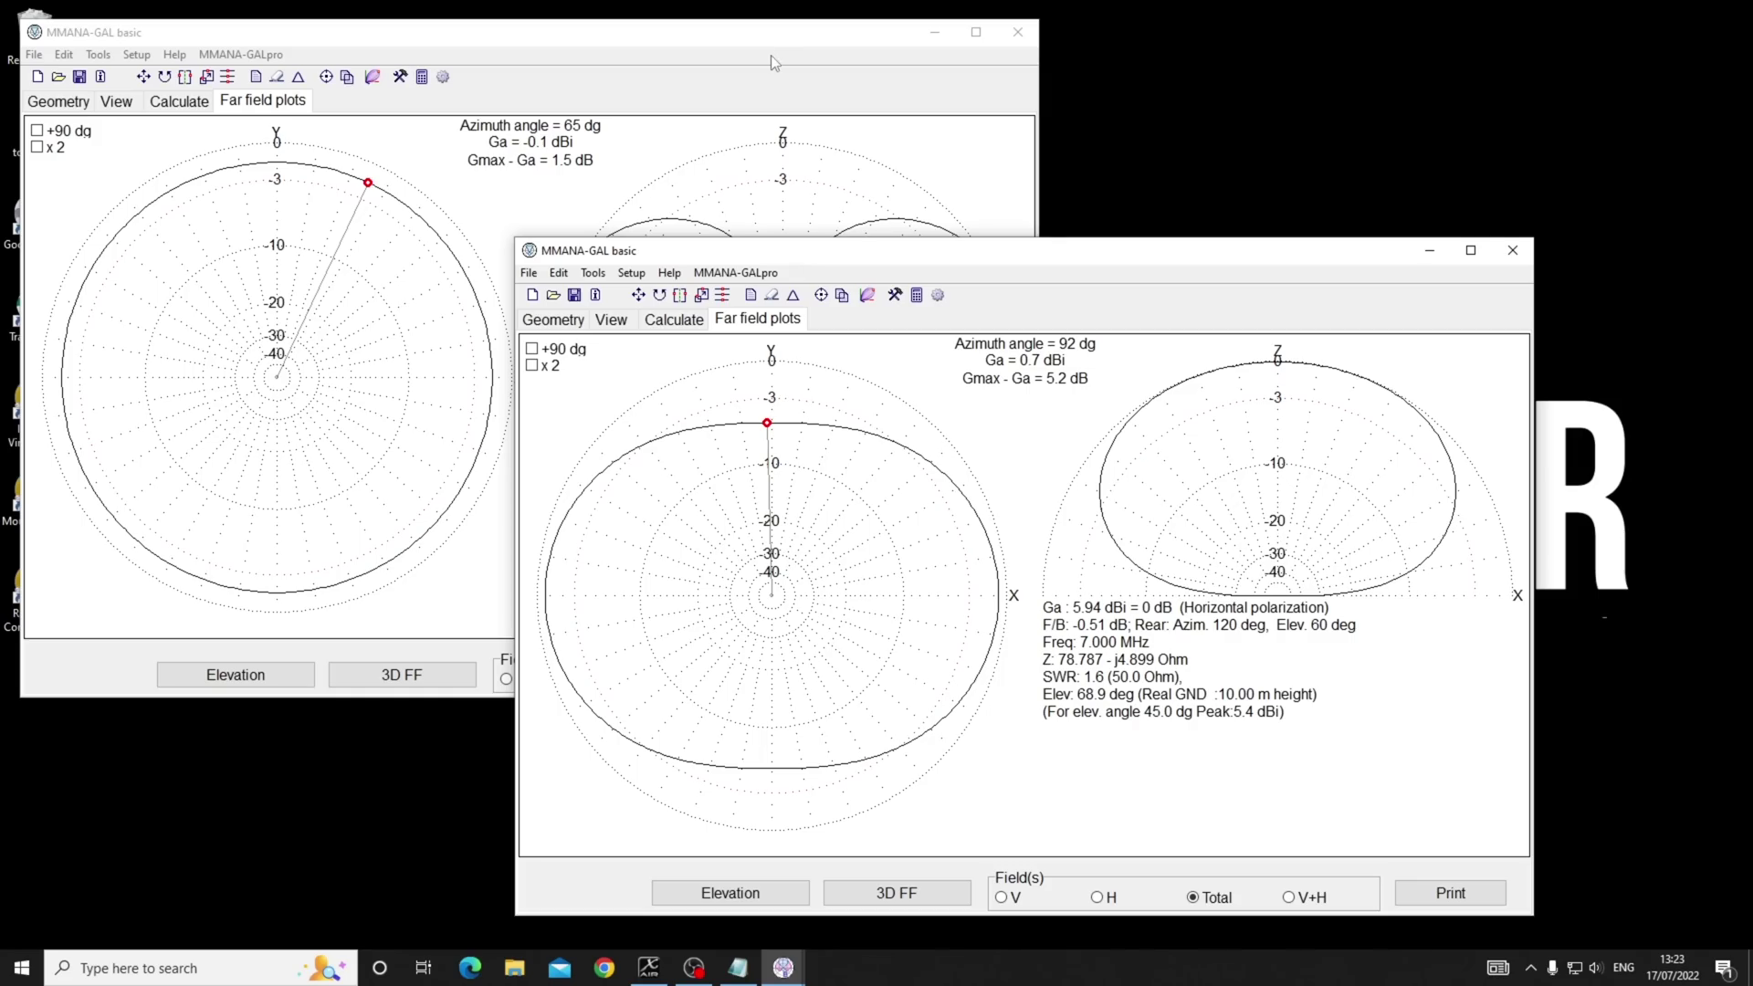
{"action": "left_click", "coordinate": [781, 38]}
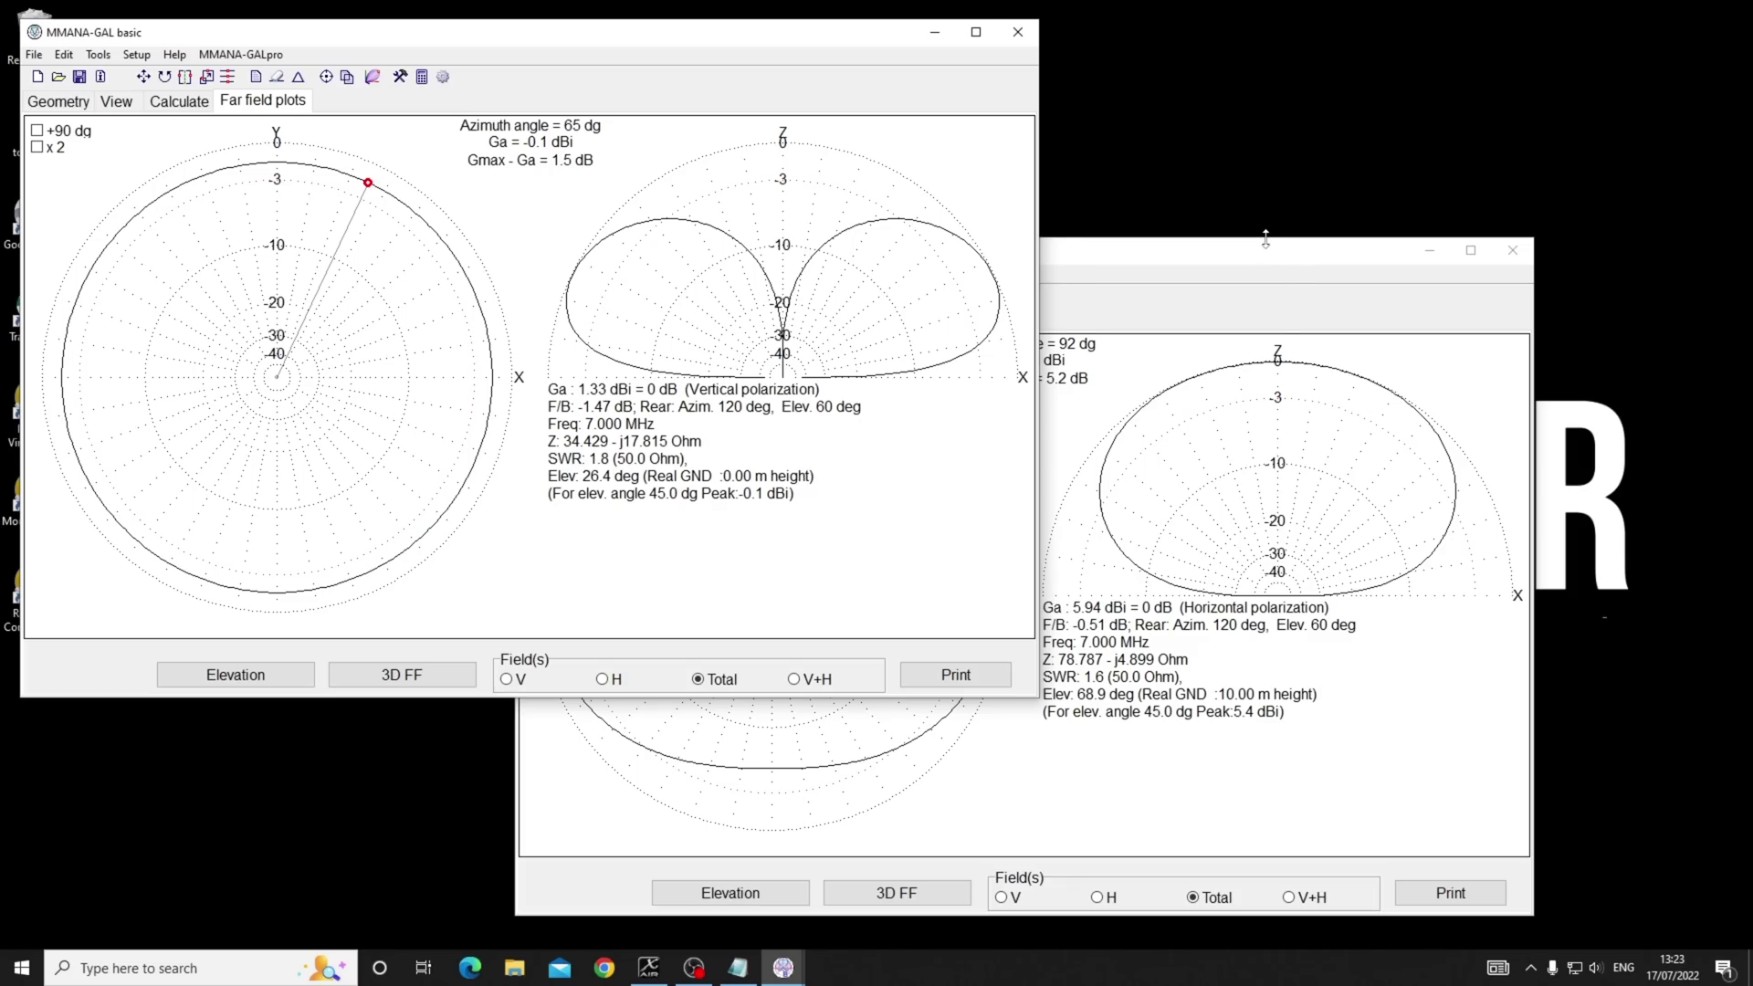
{"action": "left_click", "coordinate": [1265, 238]}
{"action": "left_click", "coordinate": [1196, 365]}
{"action": "left_click", "coordinate": [1358, 360]}
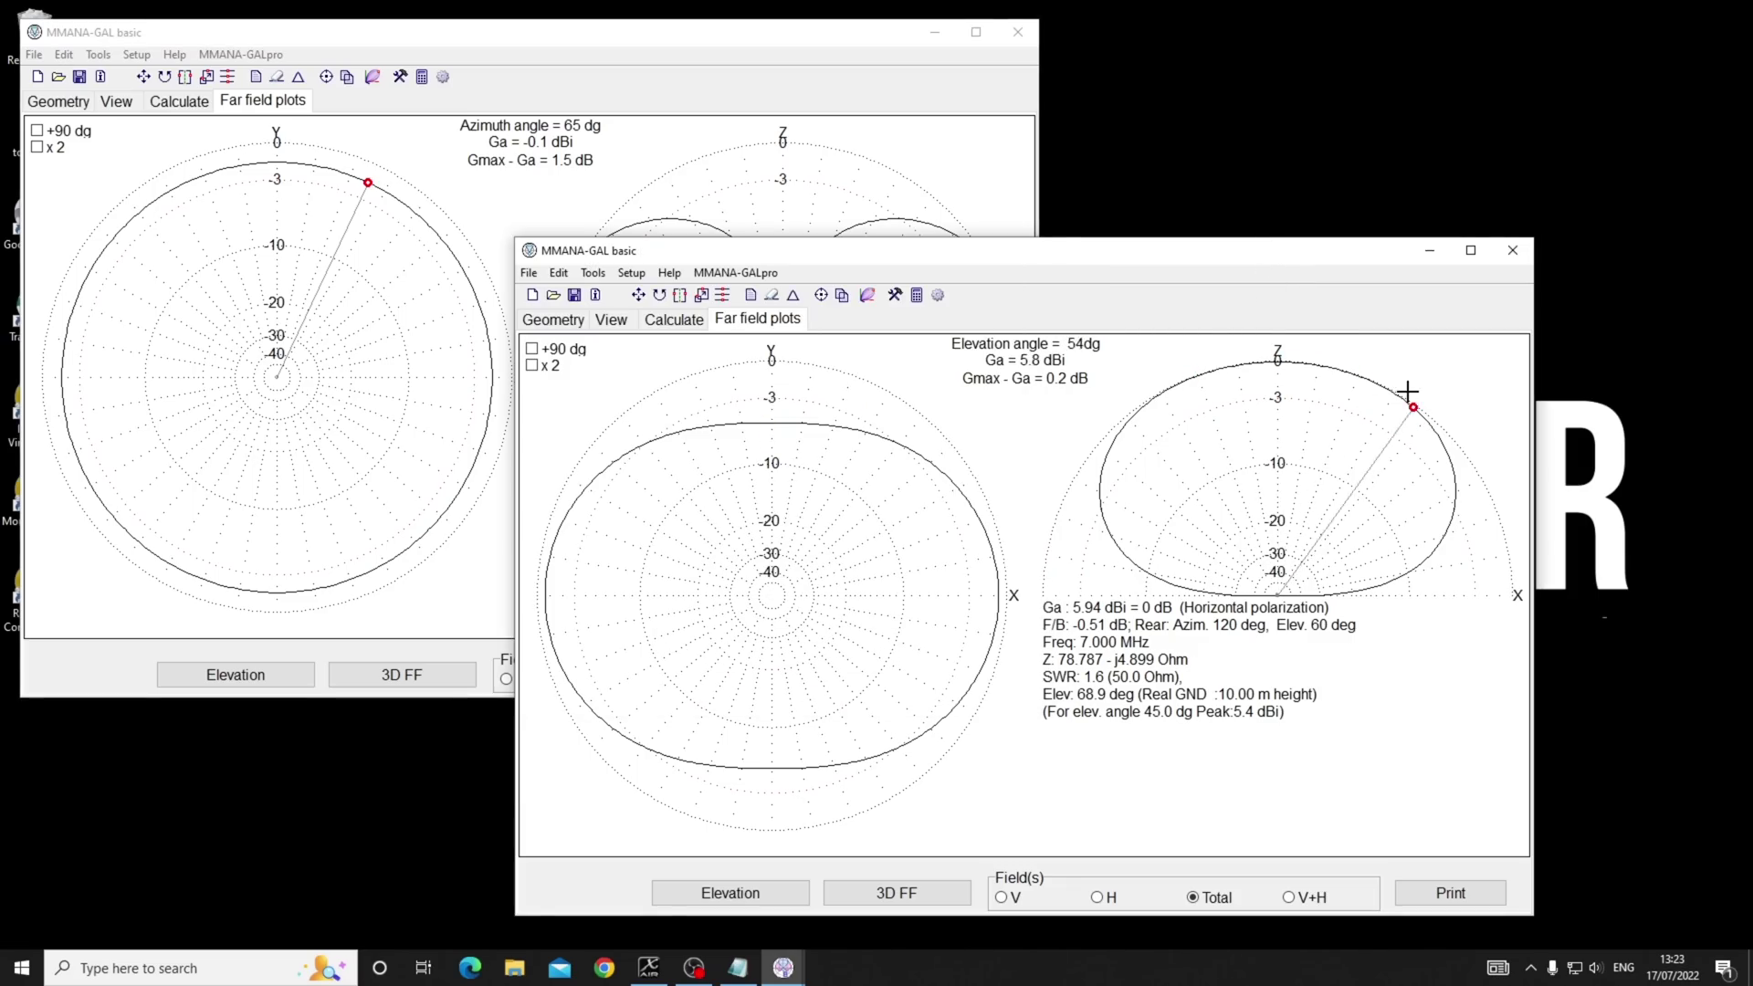
{"action": "left_click", "coordinate": [1155, 363]}
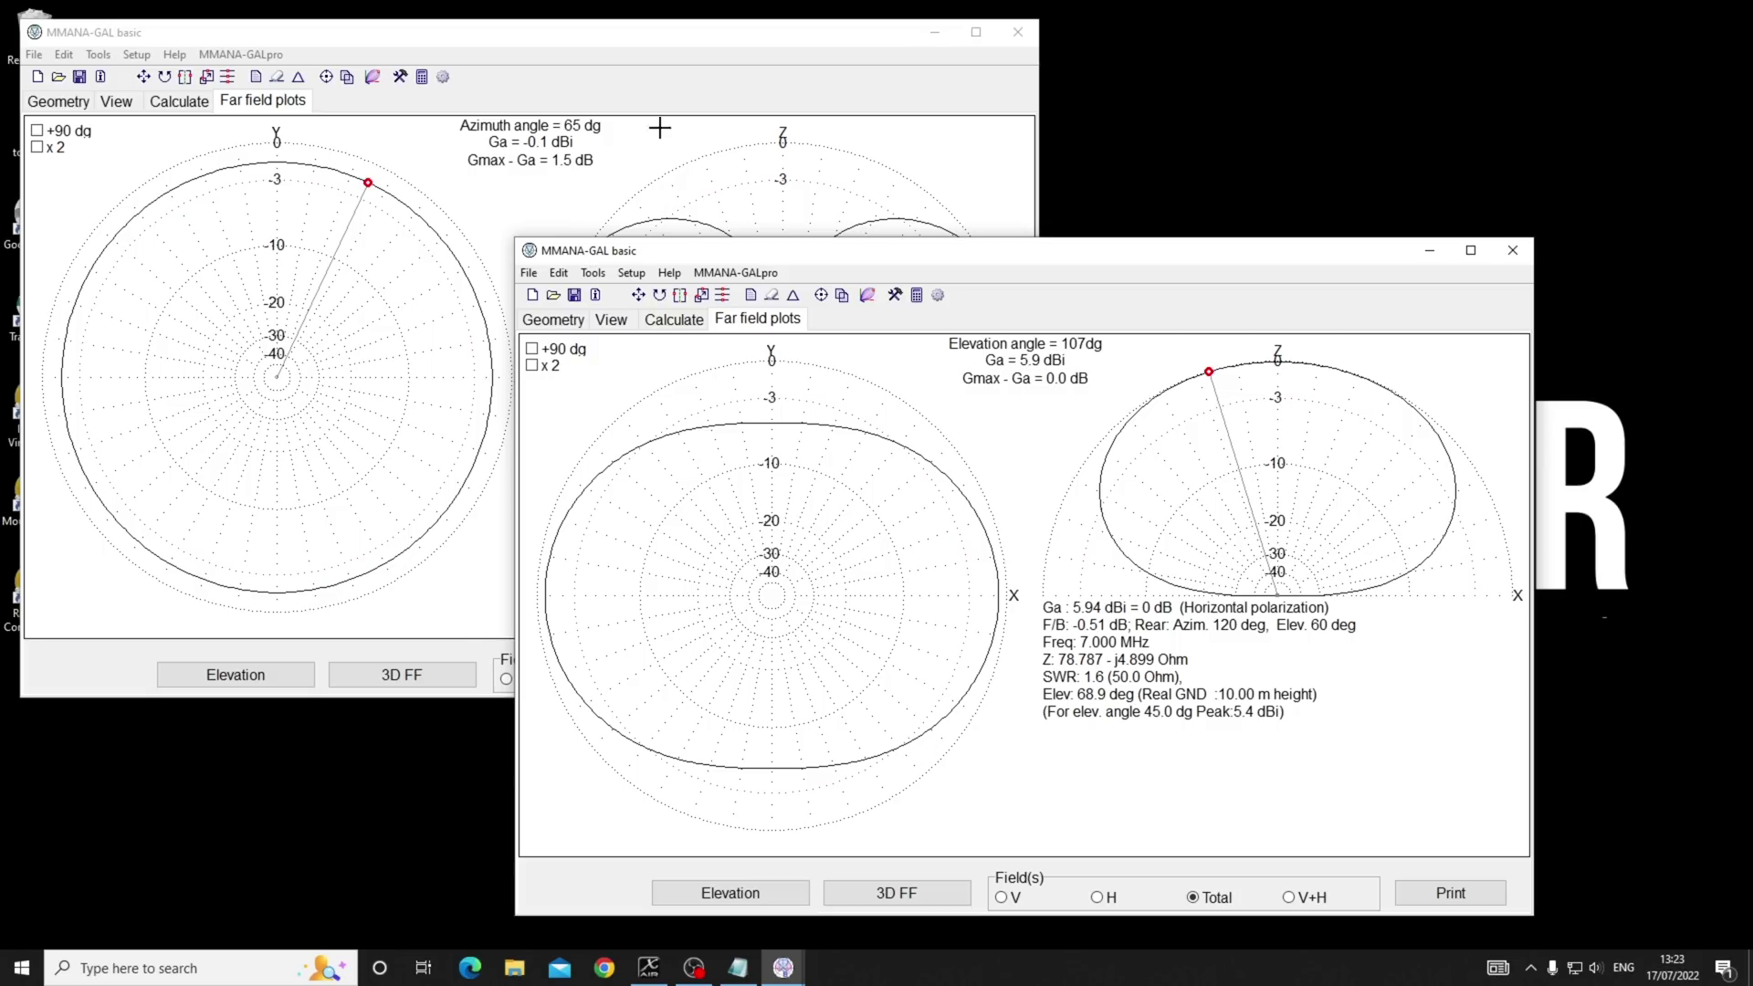
Bring the vertical's plots forward and read its elevation gain at 111°: -6.0 dBi.
{"action": "left_click", "coordinate": [691, 157]}
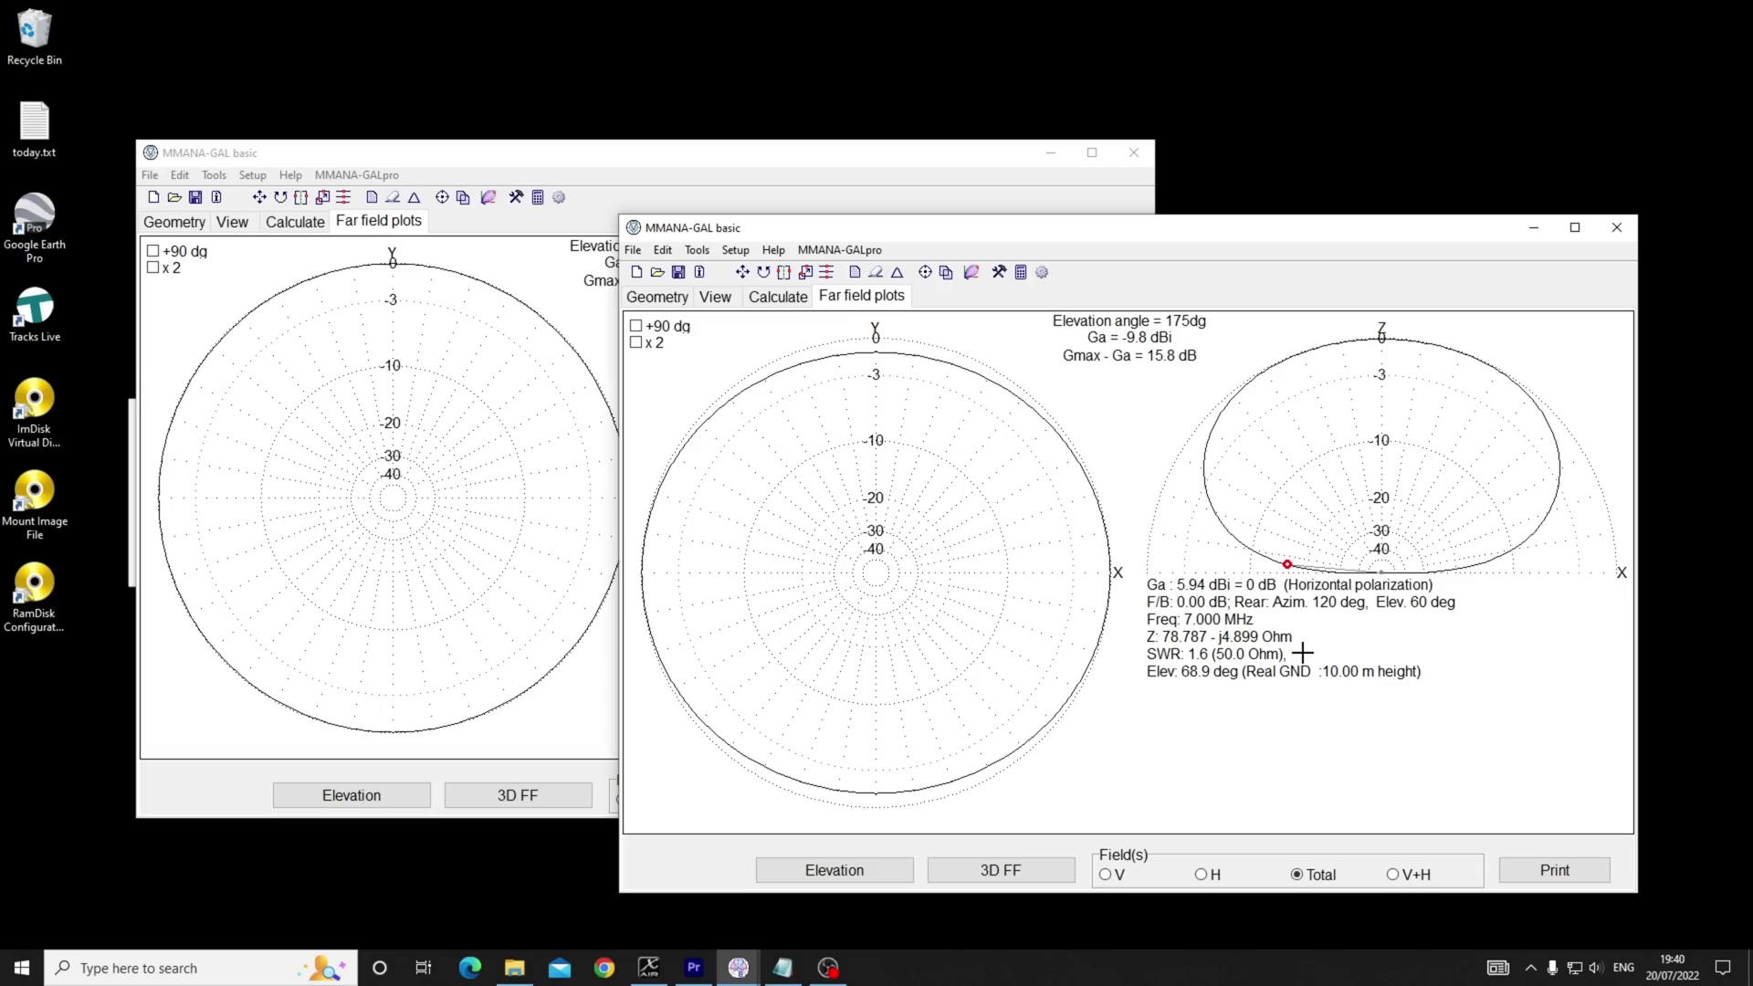
Draw the dipole's azimuth pattern at 5° elevation, peaking at -9.8 dBi, and bring the vertical's plots forward.
{"action": "left_click", "coordinate": [858, 871]}
{"action": "key", "text": "Return"}
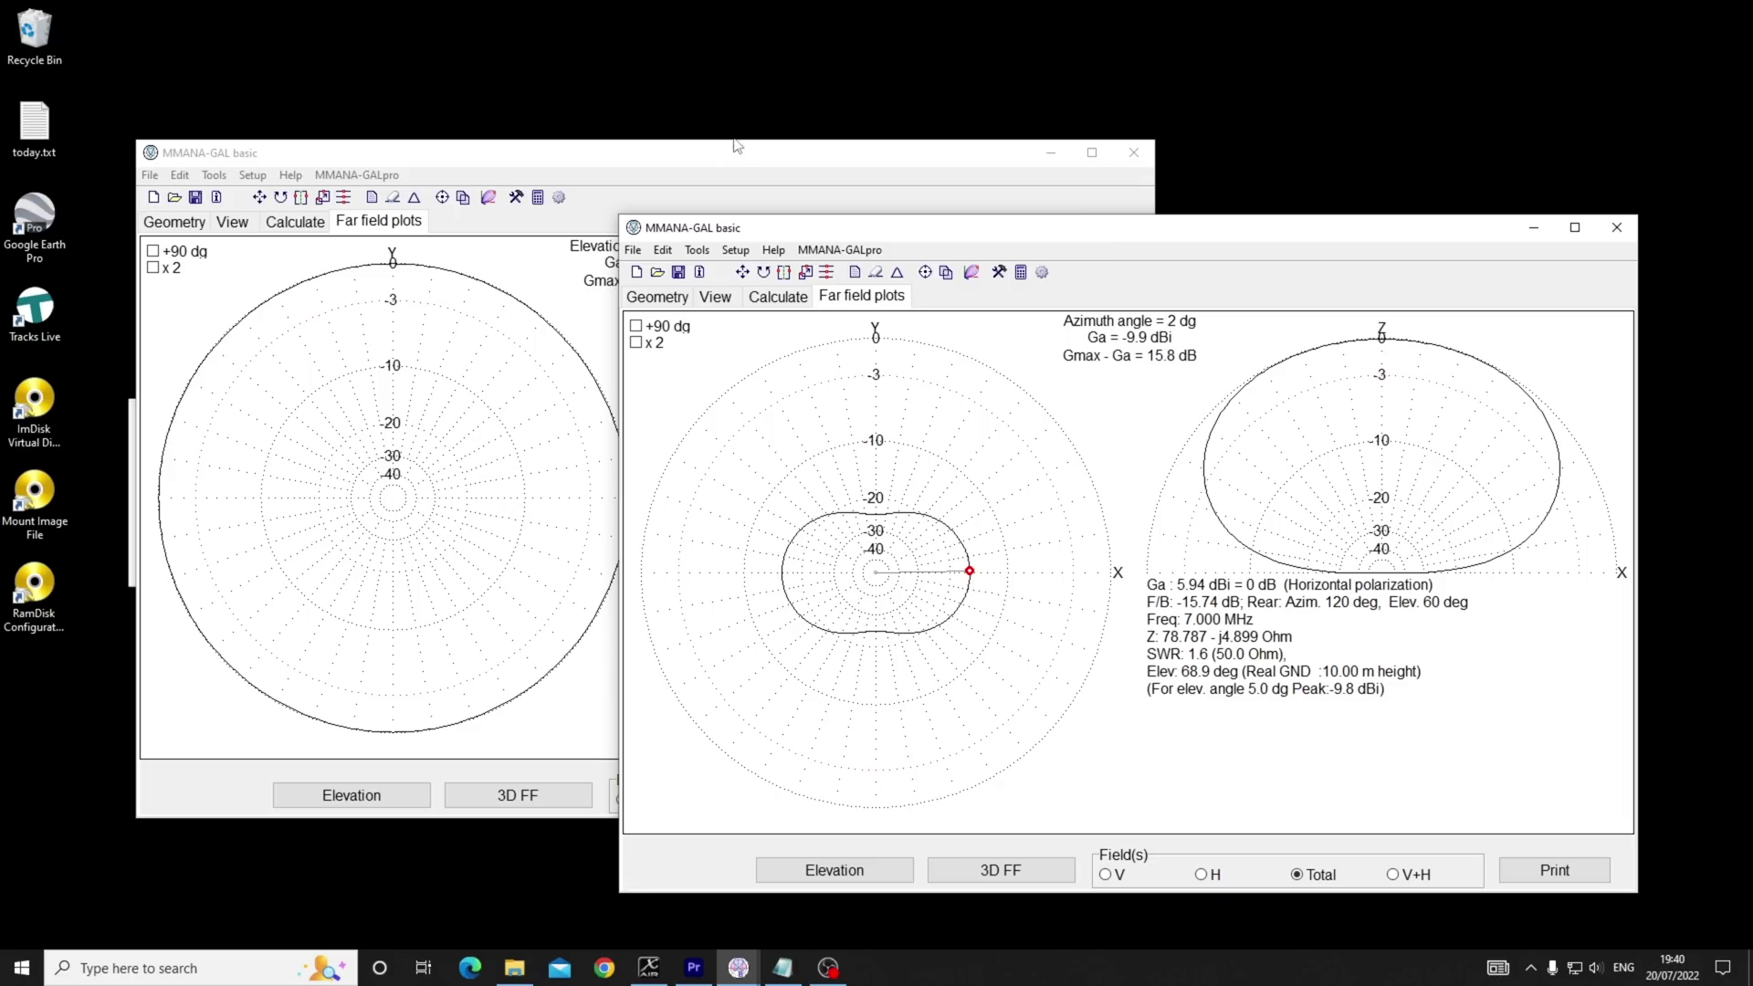
{"action": "left_click", "coordinate": [737, 146]}
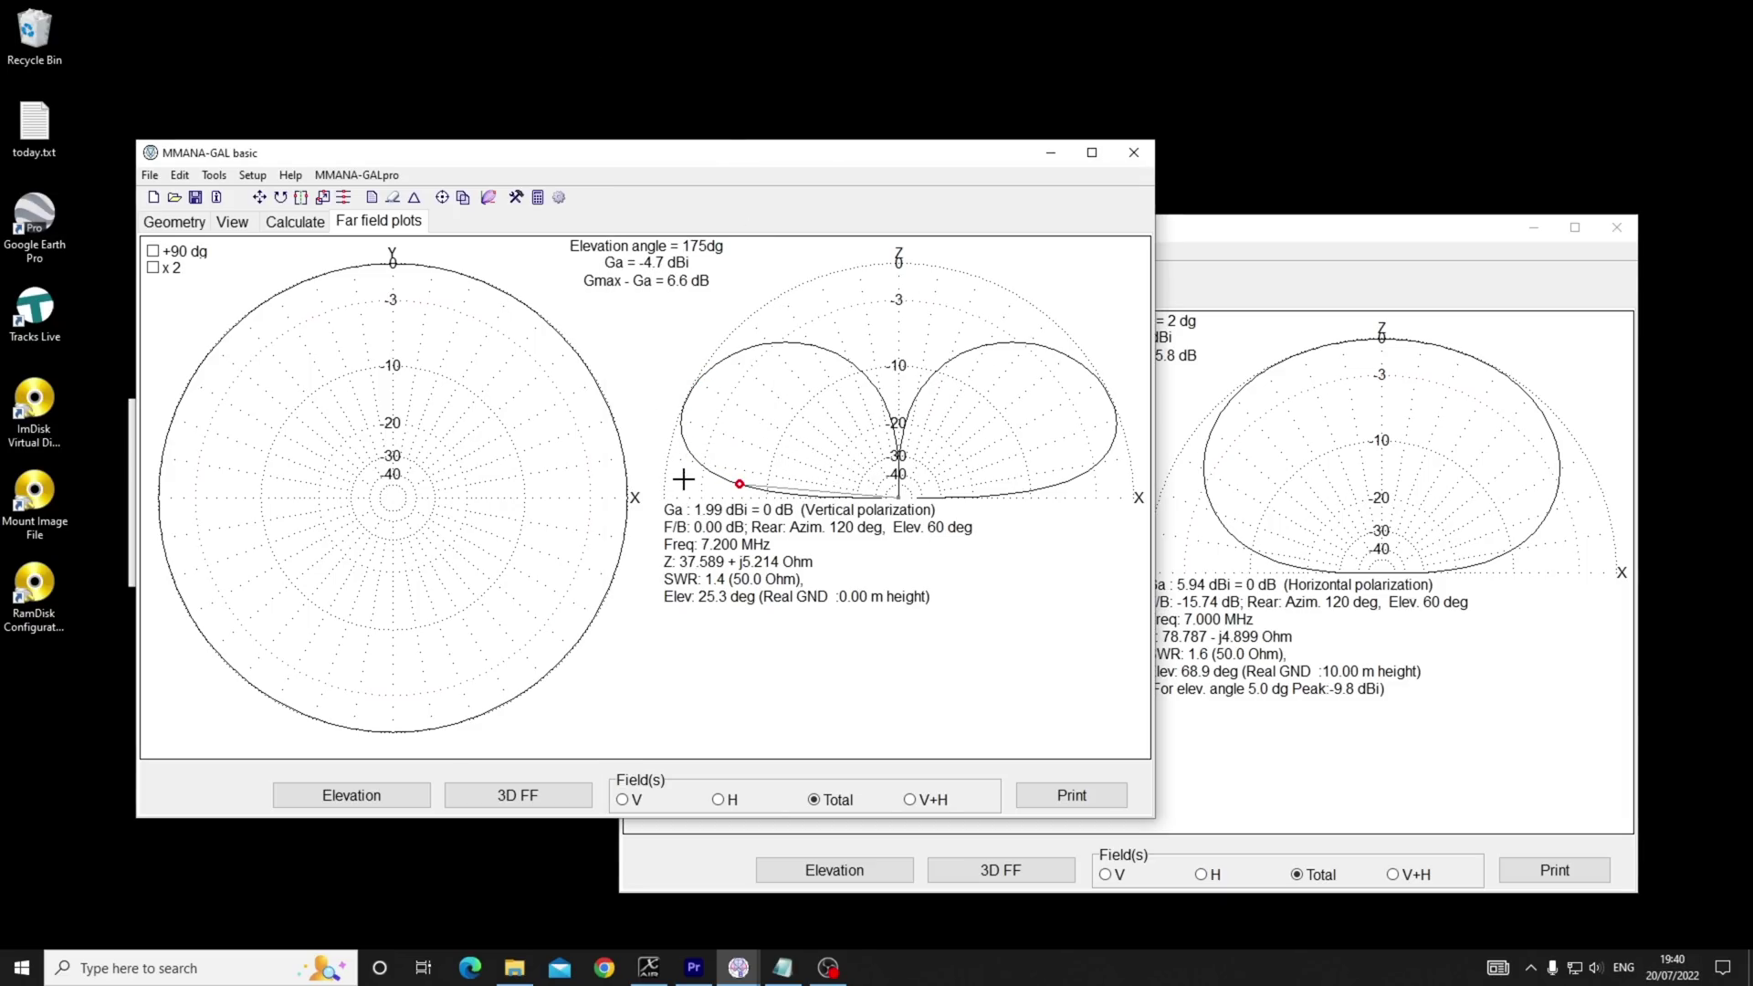
Show far-field plots for the dipole rescaled to 14 MHz: 6.72 dBi at 29.9° elevation.
{"action": "left_click", "coordinate": [1349, 234]}
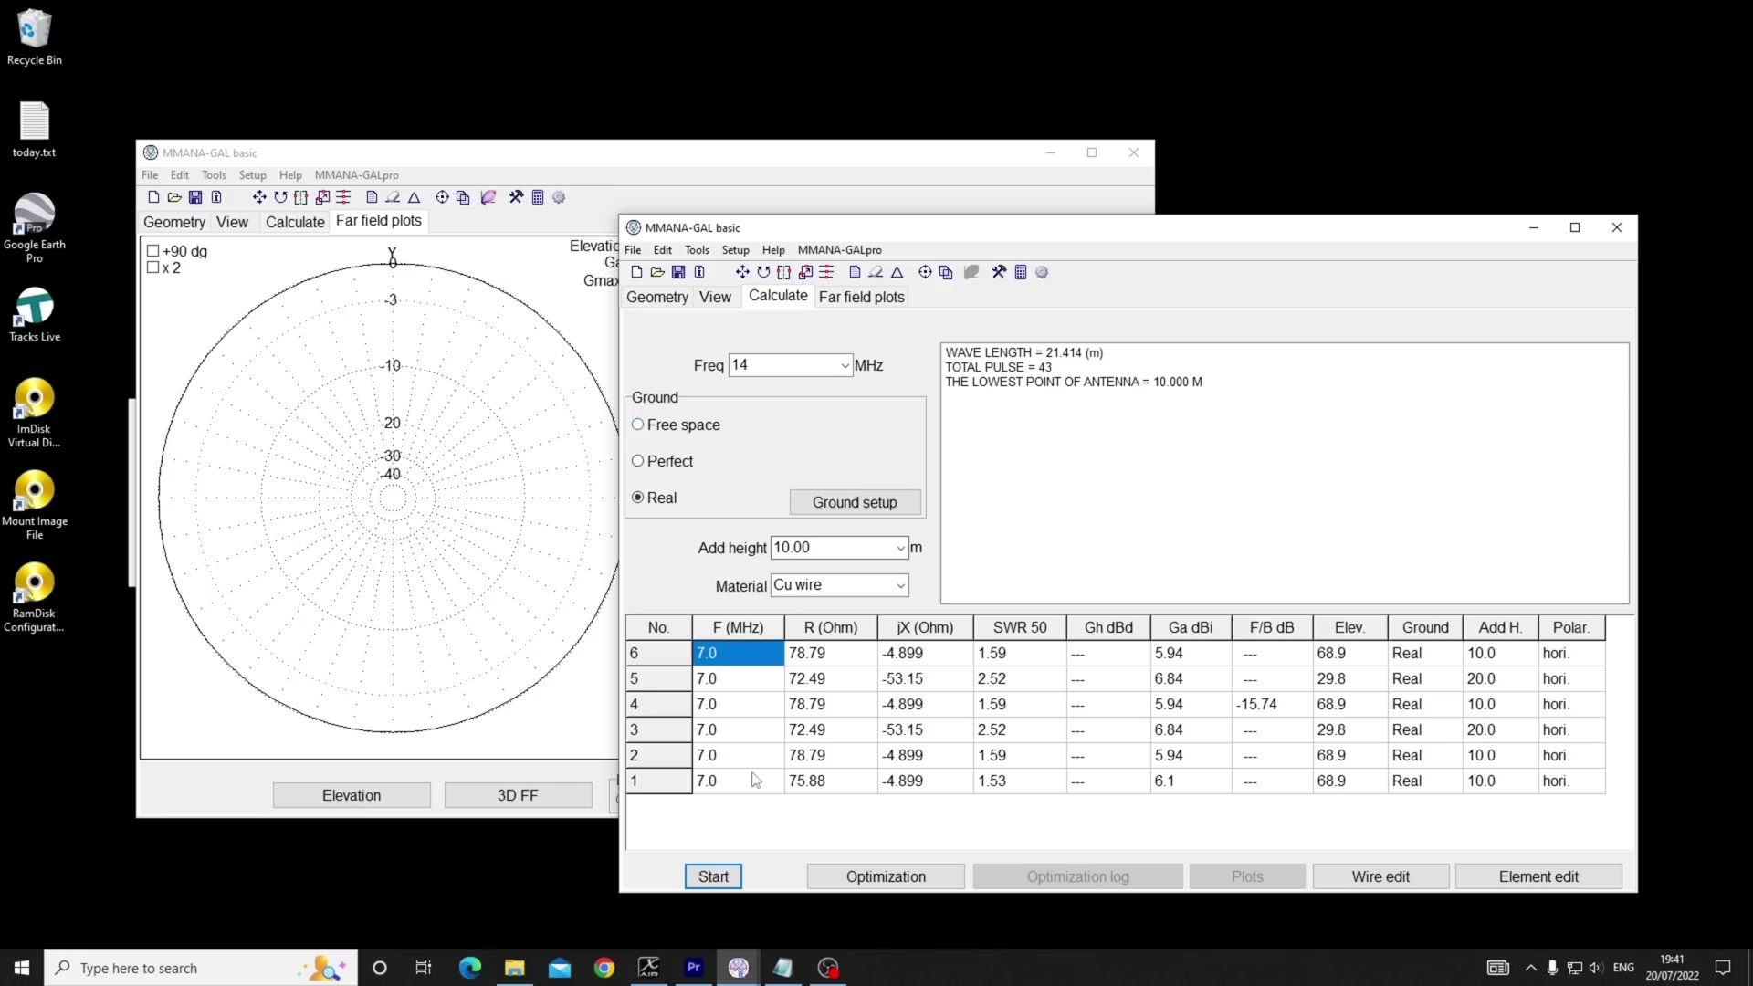
{"action": "left_click", "coordinate": [869, 301]}
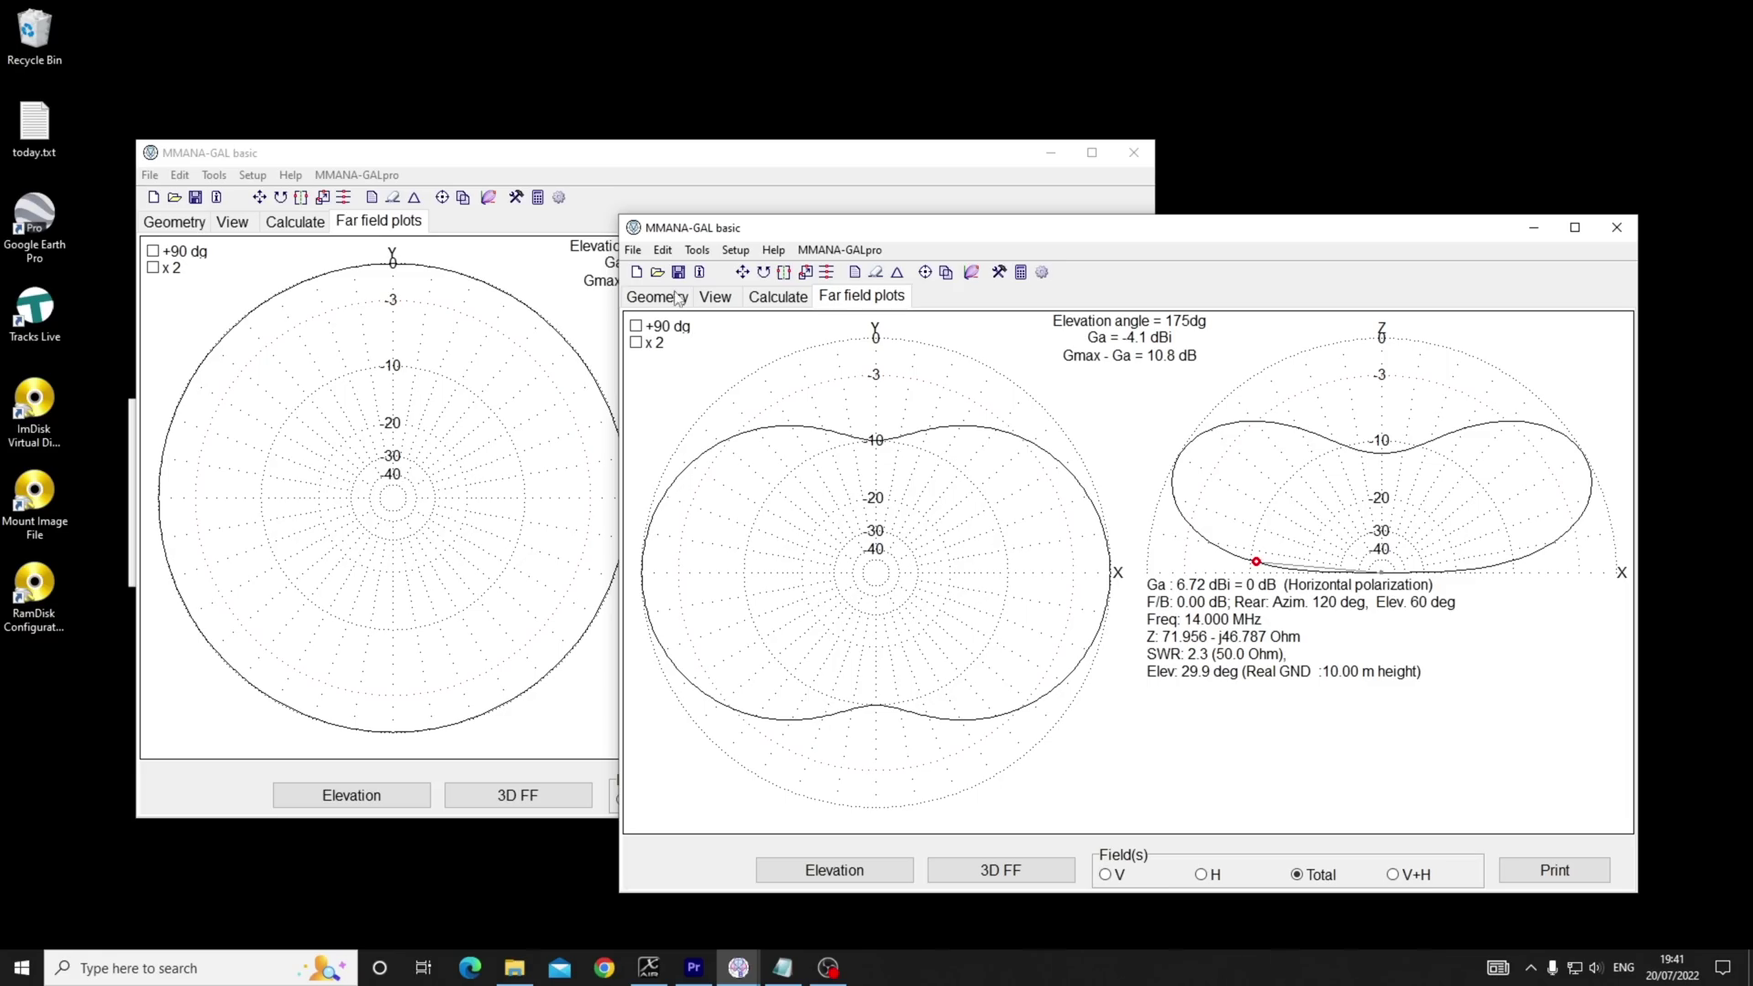
Switch between the vertical's and the dipole's plot windows to compare them, ending on the dipole.
{"action": "left_click", "coordinate": [781, 164]}
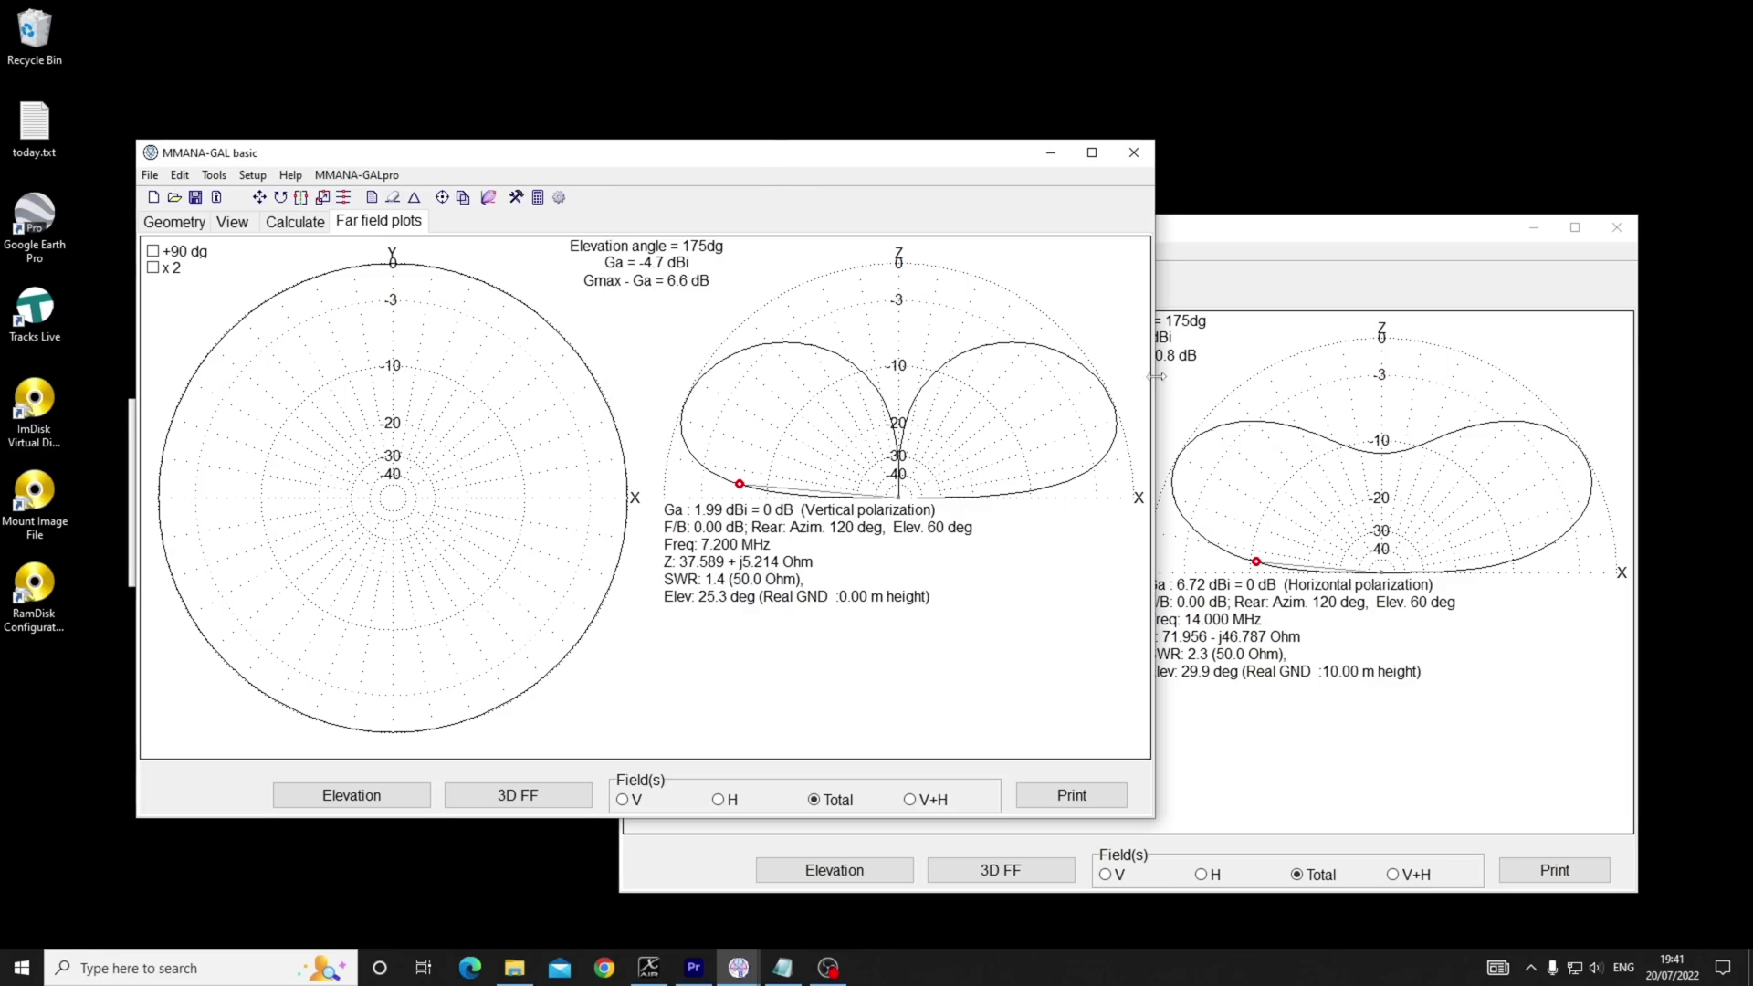
{"action": "left_click", "coordinate": [1182, 239]}
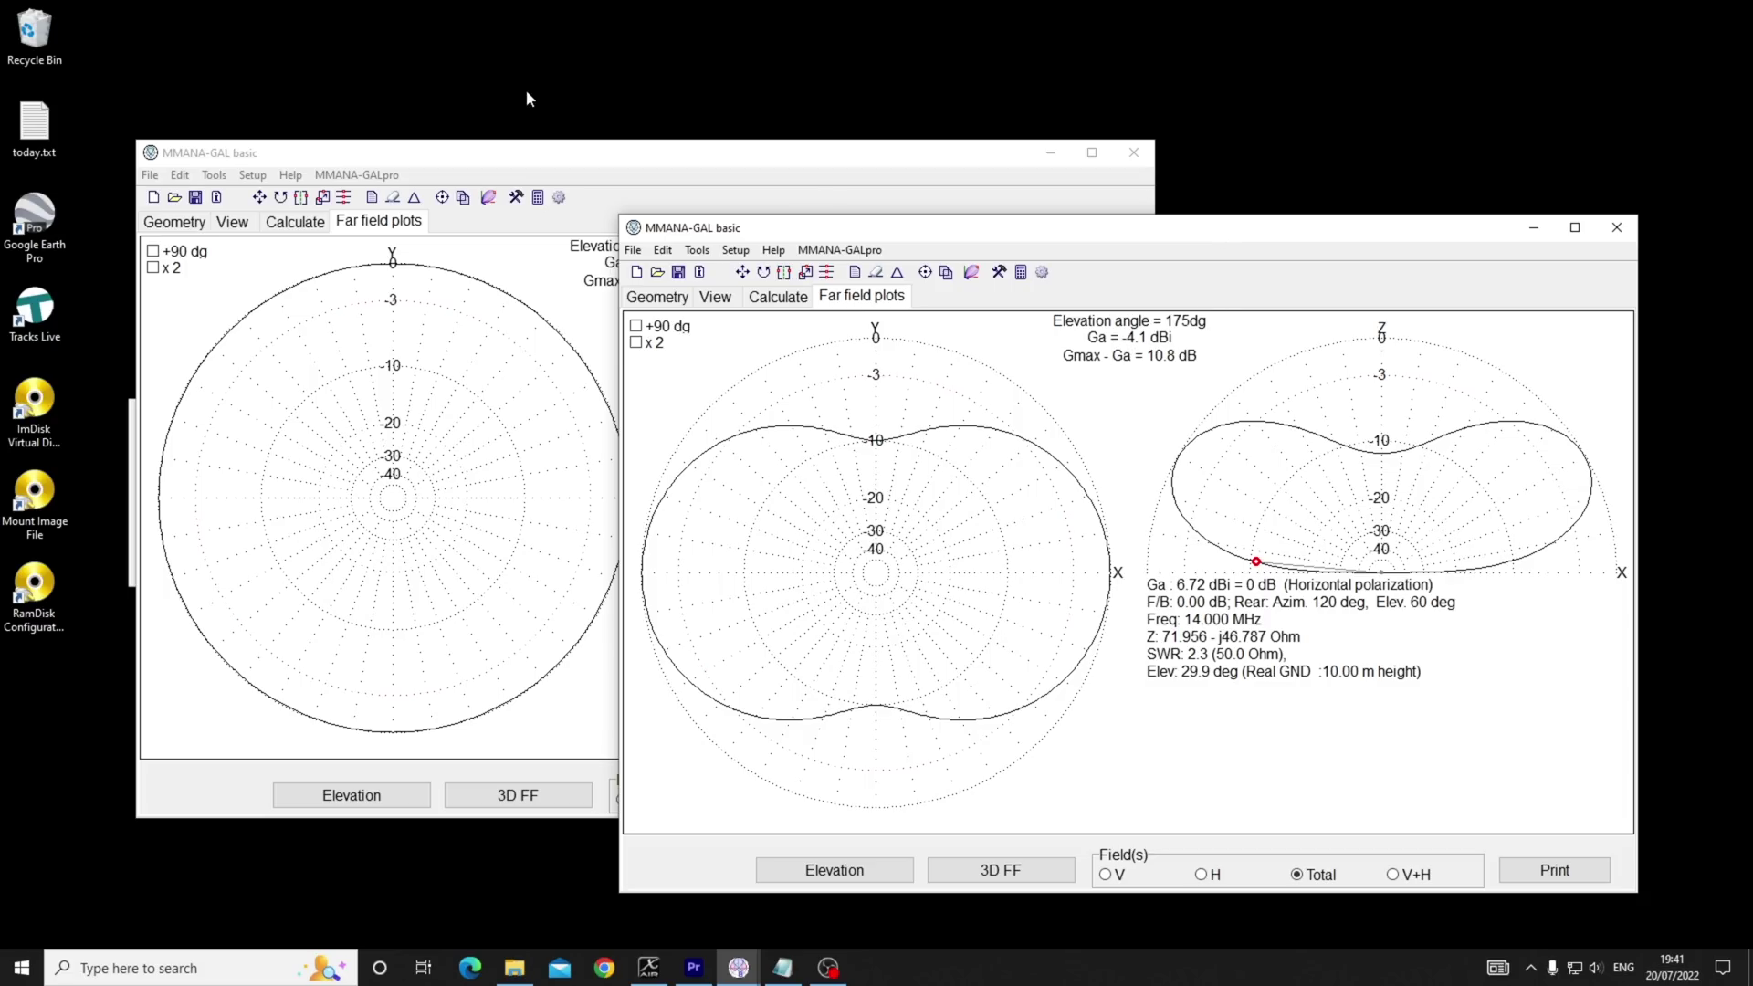
{"action": "left_click", "coordinate": [617, 158]}
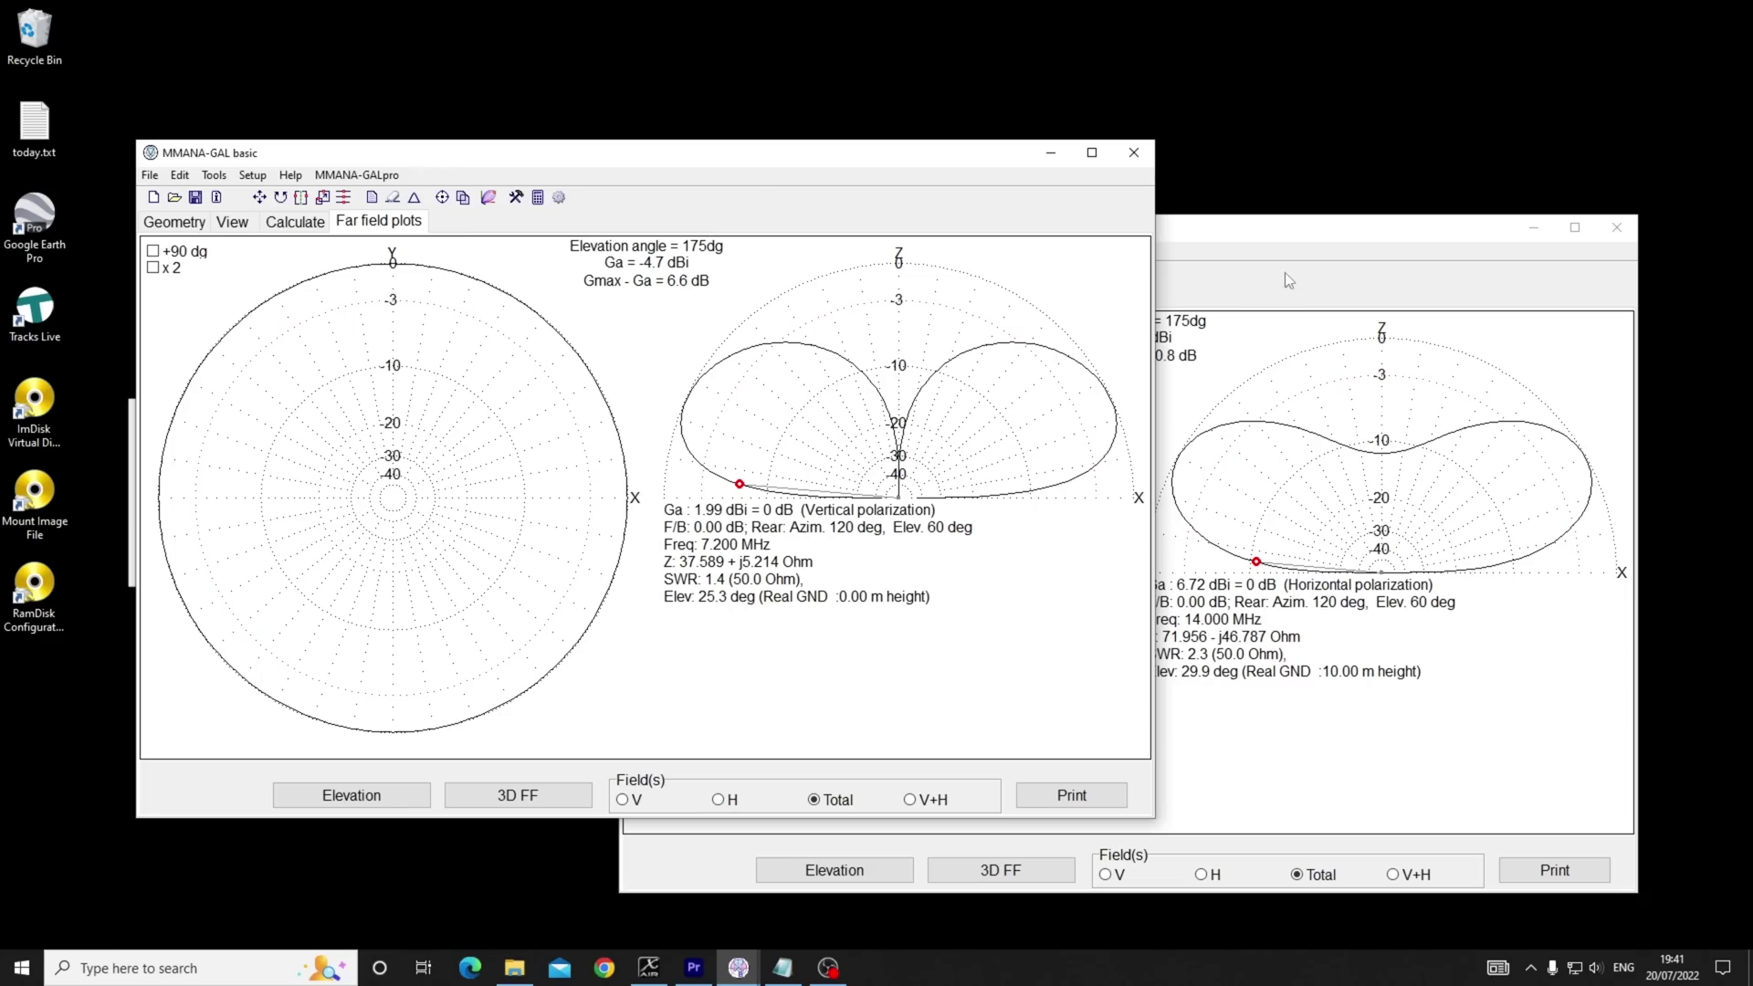
{"action": "left_click", "coordinate": [1301, 228]}
Draw the 14 MHz dipole's azimuth cut at 5° elevation, peaking at -4.1 dBi.
{"action": "left_click", "coordinate": [833, 870]}
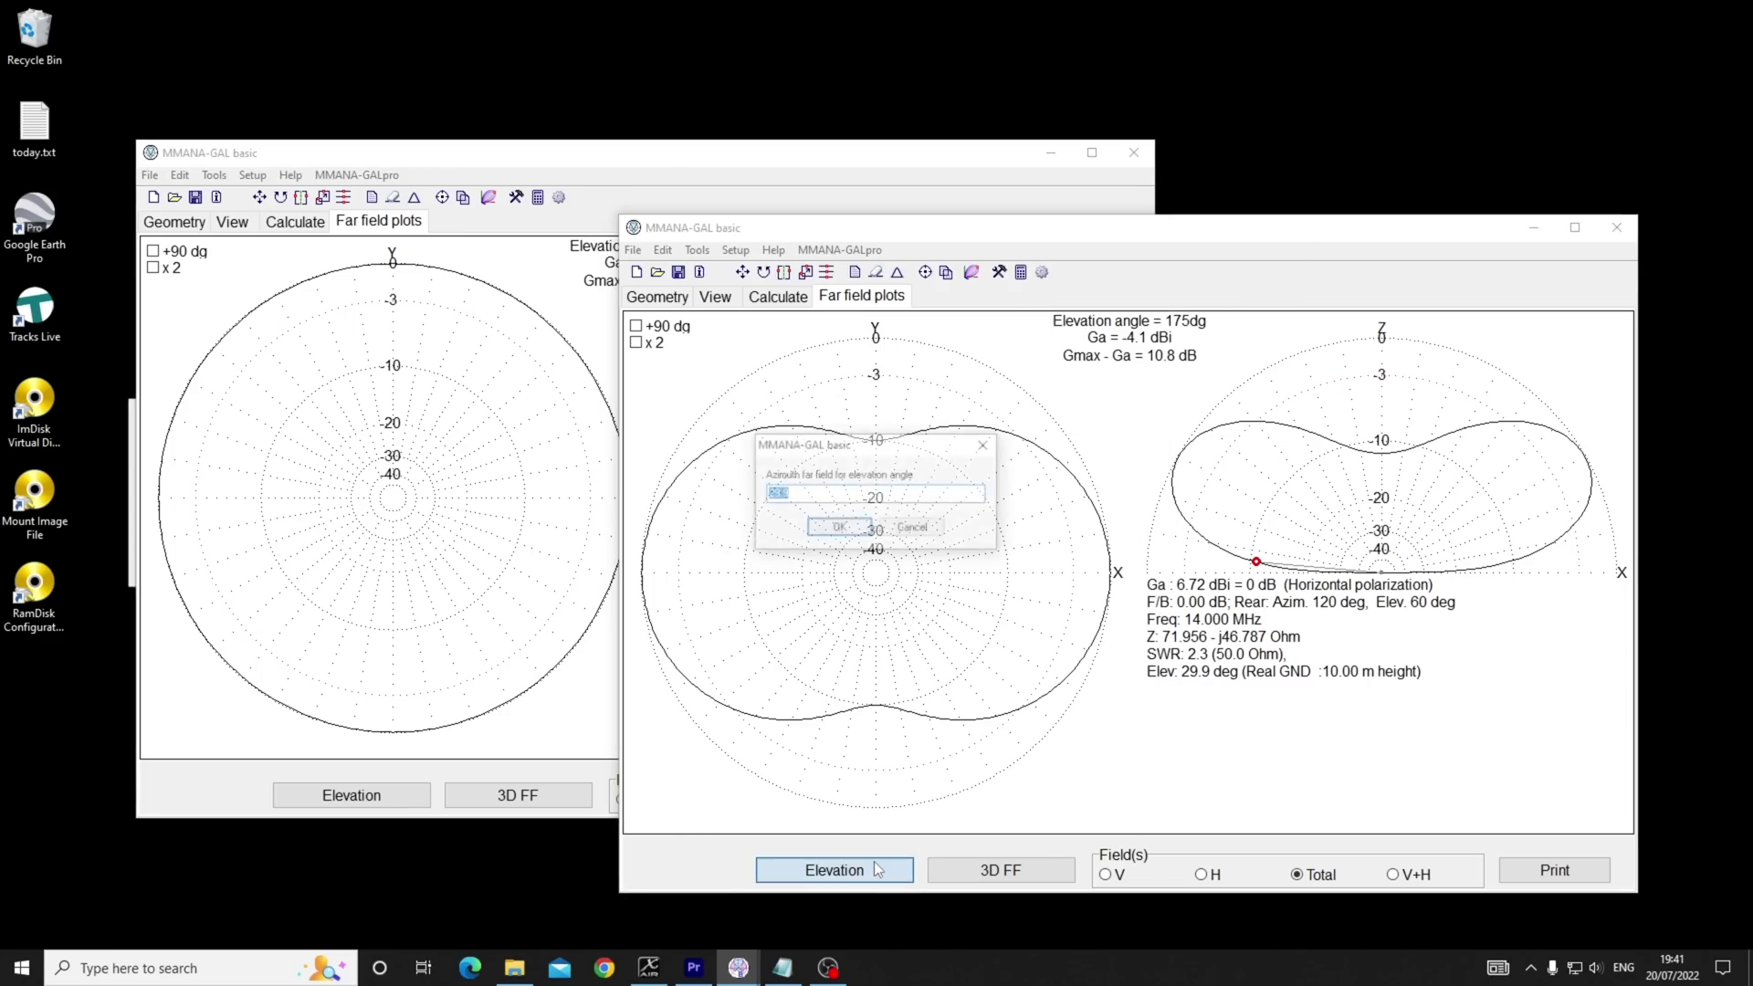
{"action": "type", "text": "5"}
{"action": "key", "text": "Return"}
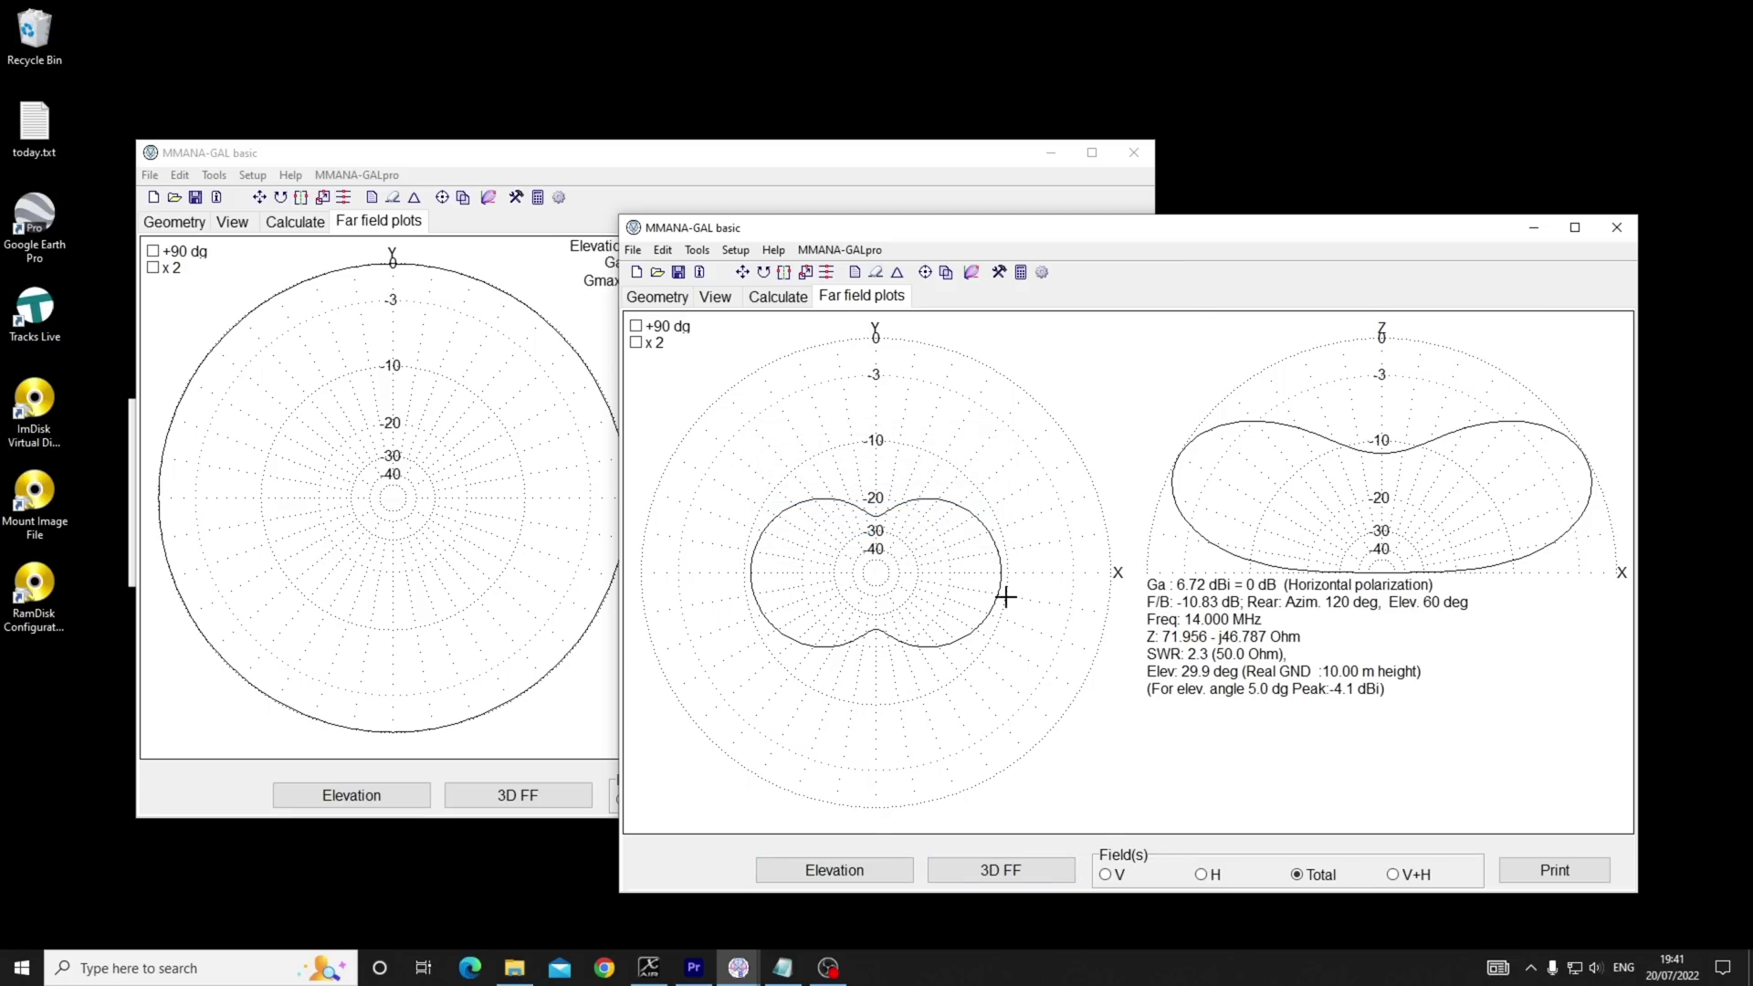